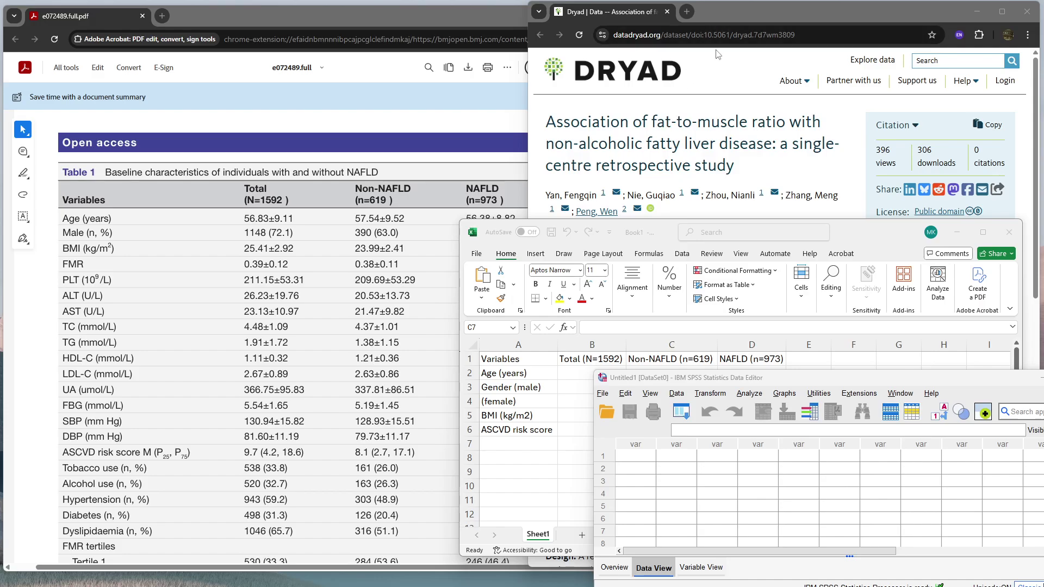
Step: Put away the Dryad dataset page and switch to a maximized SPSS Statistics Data Editor window
left_click_drag(738, 18, 294, 20)
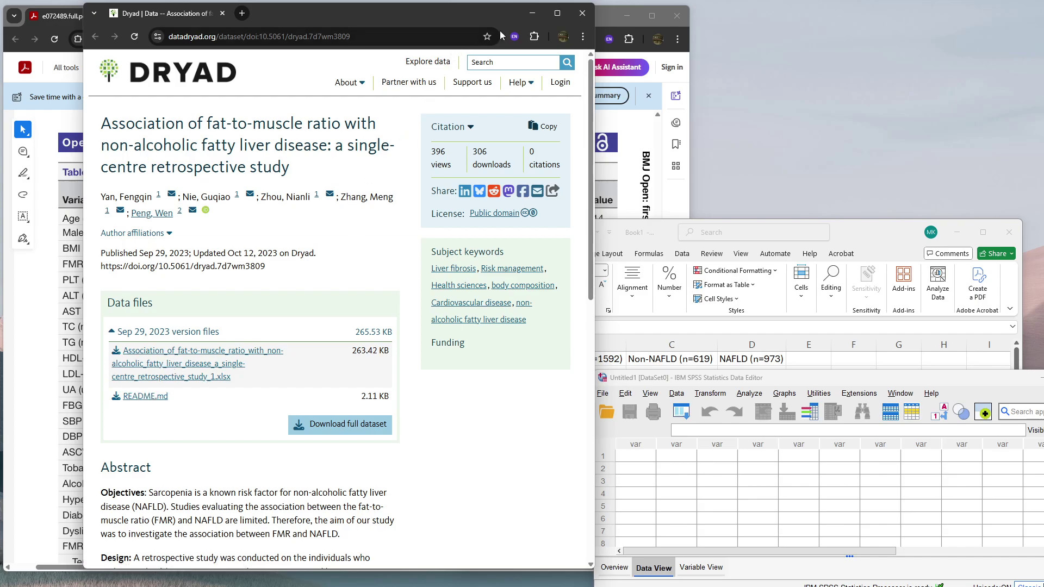
left_click(521, 15)
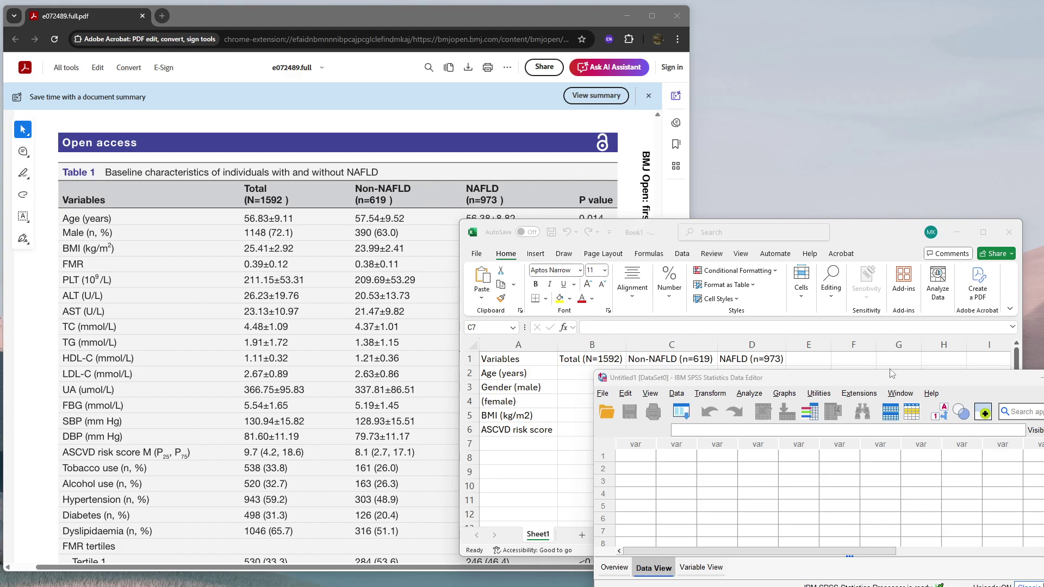
left_click_drag(895, 377, 863, 286)
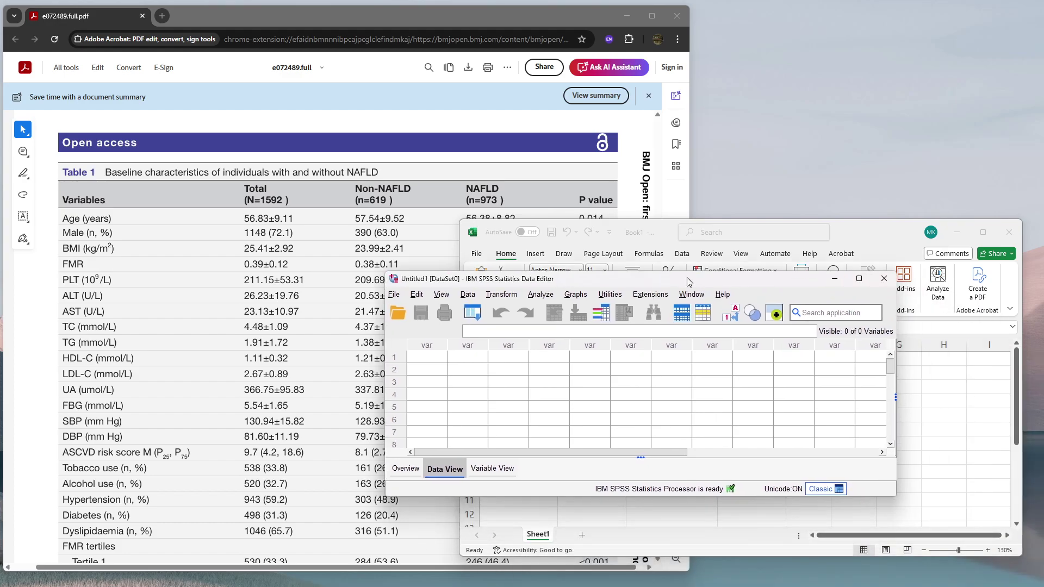
double_click(863, 281)
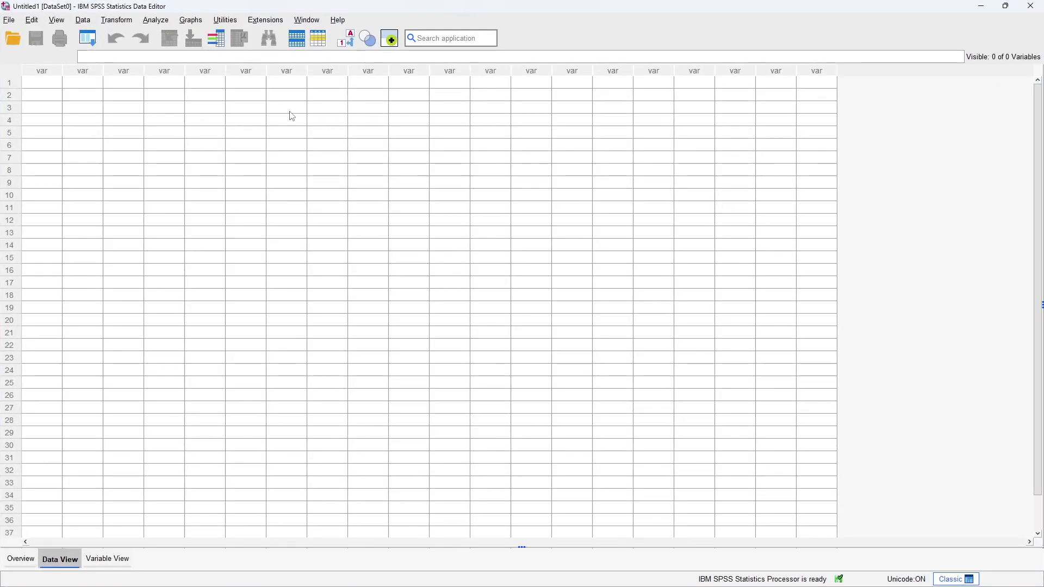
Step: Bring up the Open Data dialog for loading an existing dataset
left_click(9, 20)
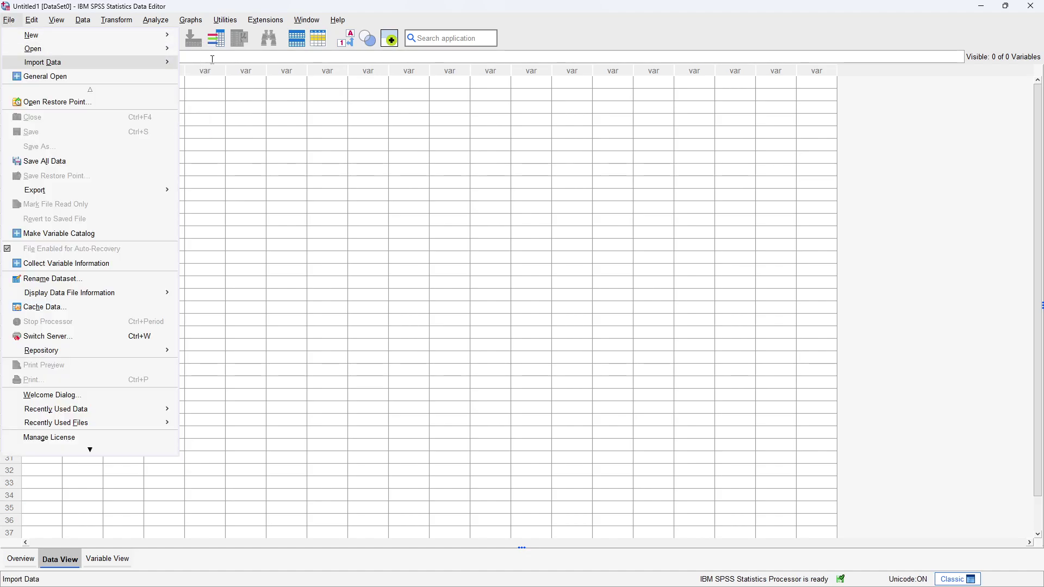
mouse_move(157, 50)
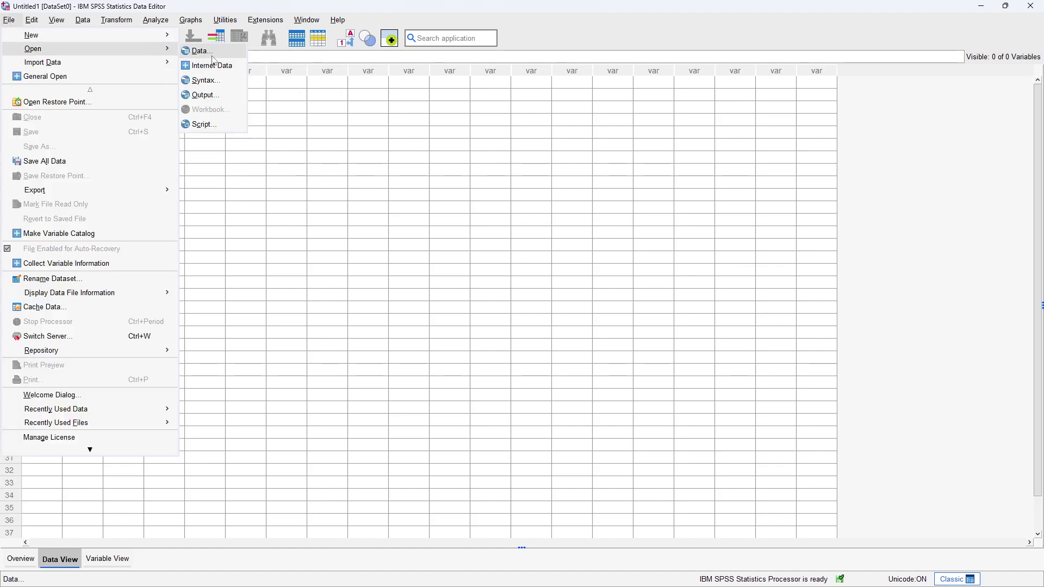
left_click(212, 59)
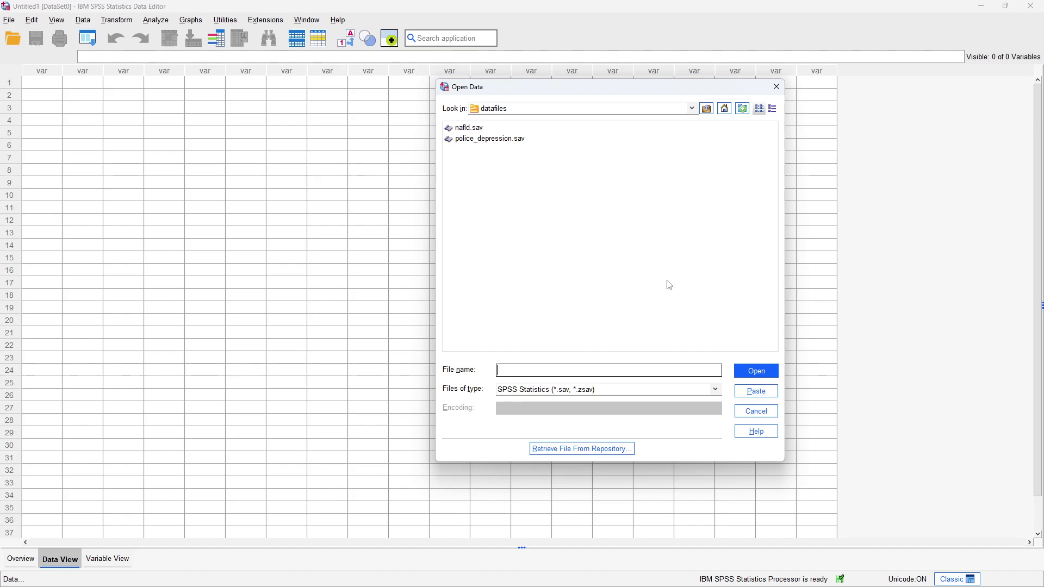
Step: Browse the datafiles folder by file type, viewing the Excel, CSV and SPSS/PC+ files in turn
left_click(714, 390)
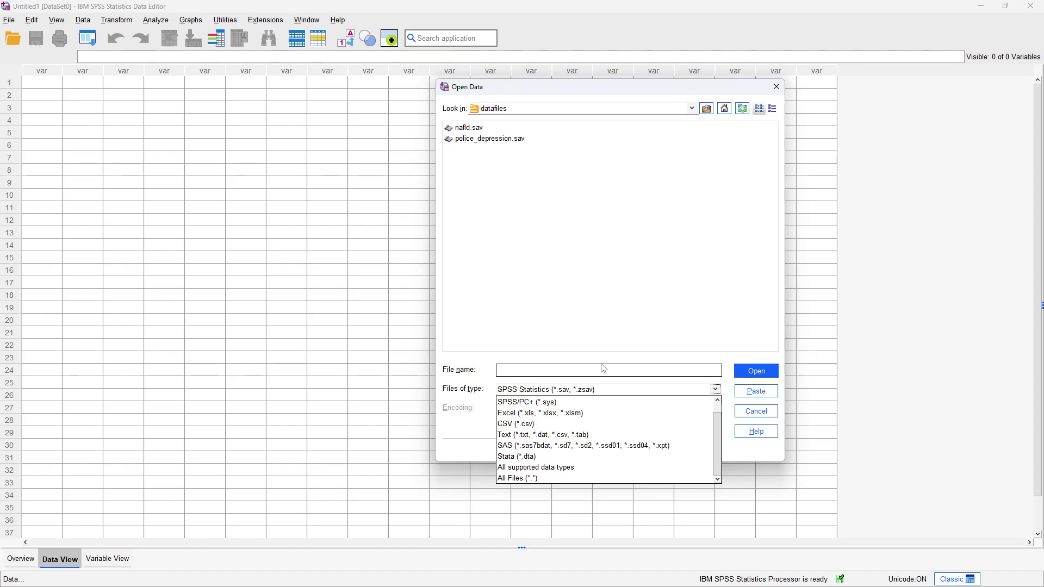
left_click(555, 414)
left_click(511, 239)
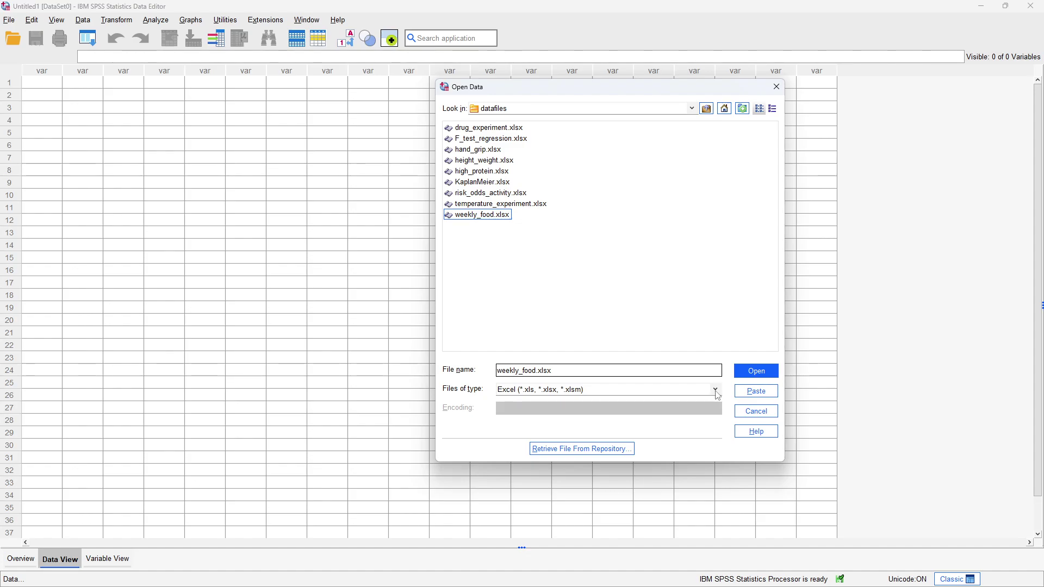
left_click(715, 391)
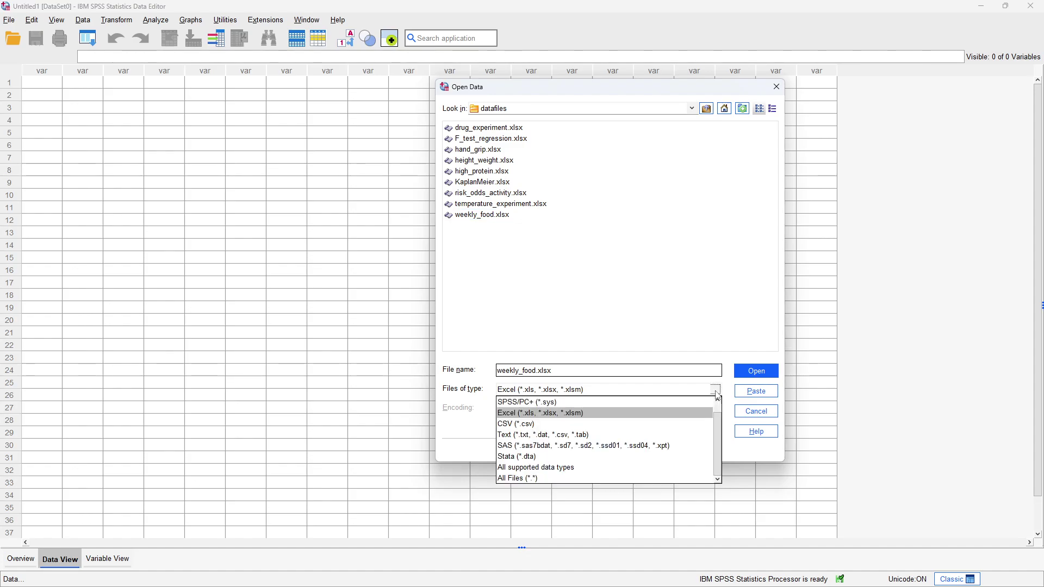
left_click(649, 428)
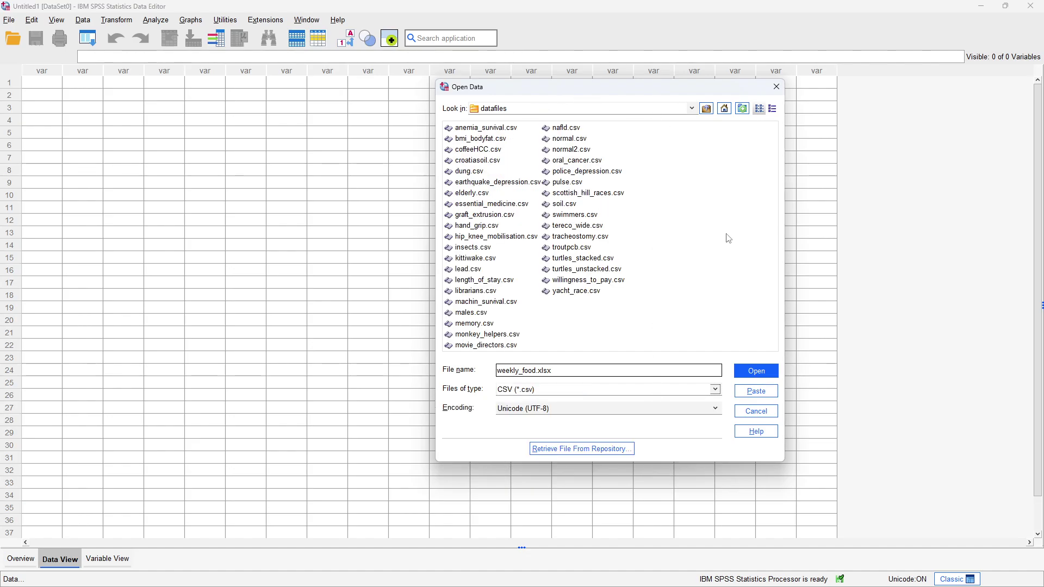
left_click(716, 395)
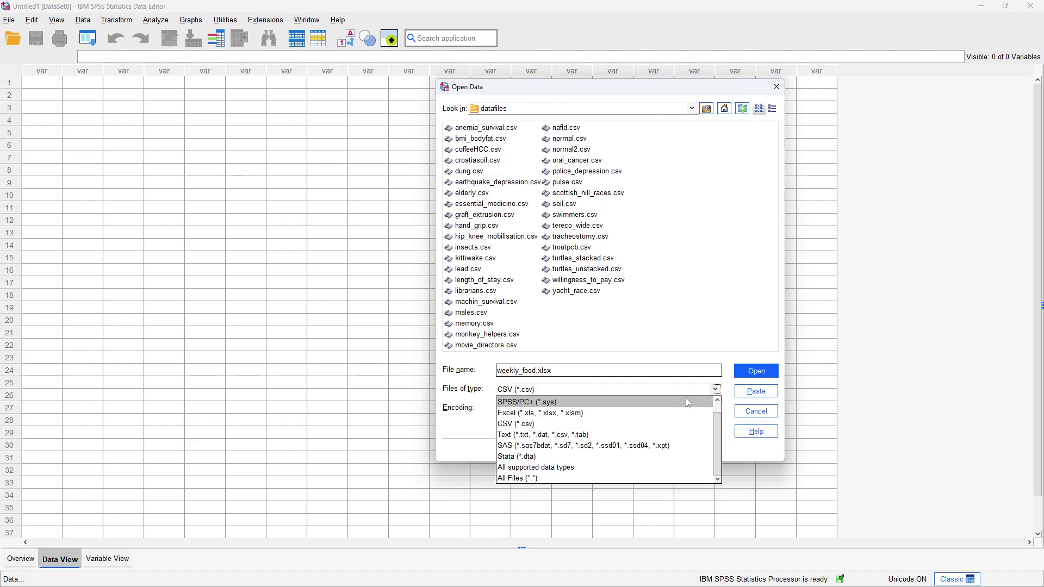
left_click(670, 403)
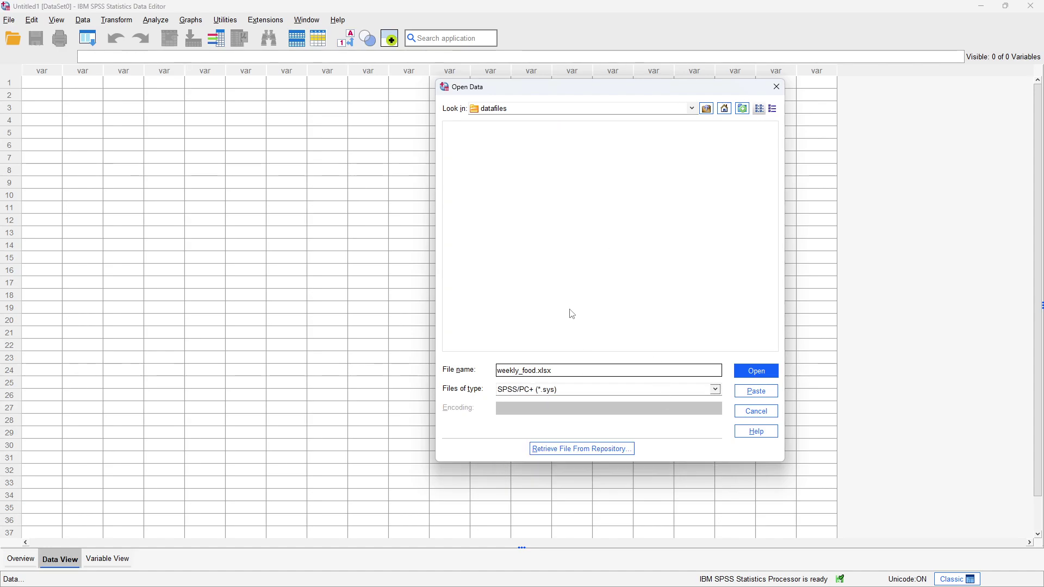
Step: Filter the files to SPSS Statistics format, open nafld.sav and maximize its window
left_click(716, 391)
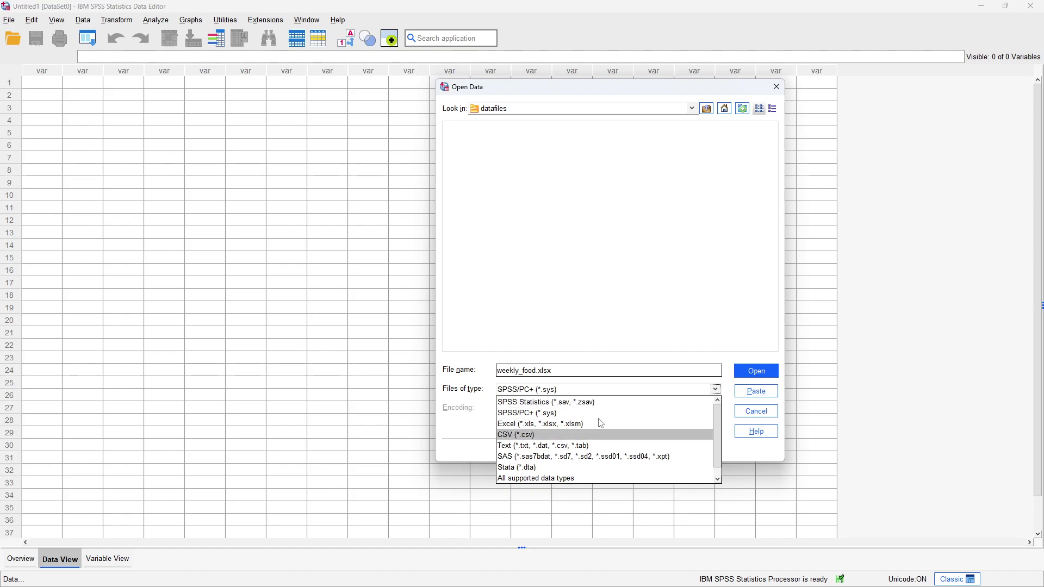
left_click(571, 402)
left_click(470, 129)
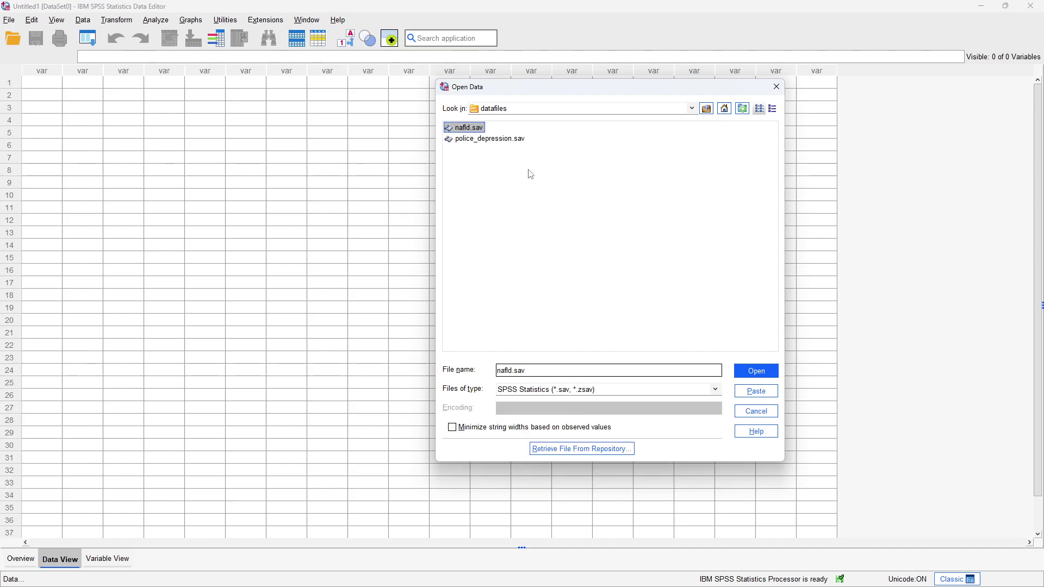
left_click(757, 370)
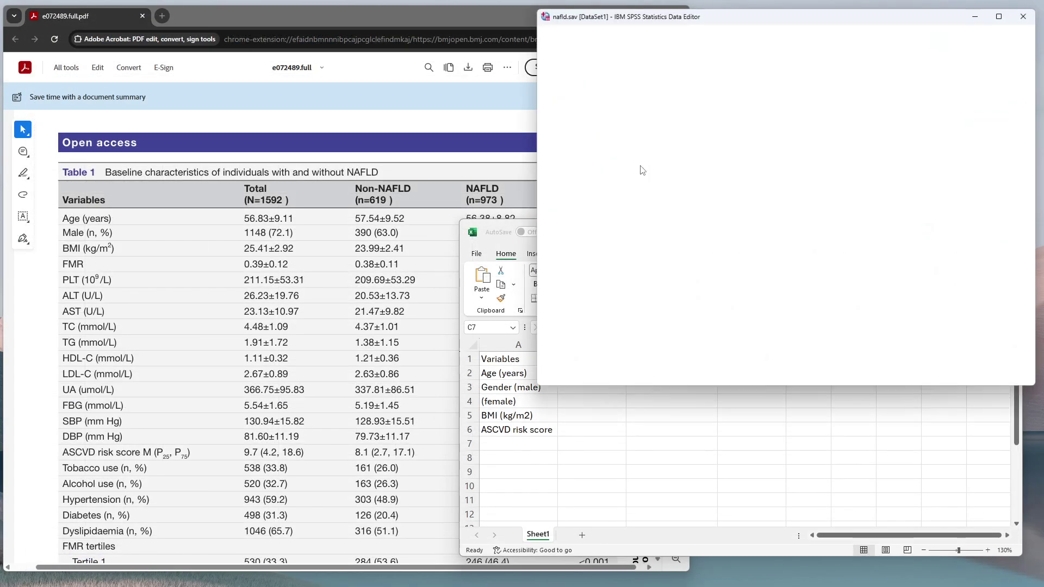
left_click(1006, 12)
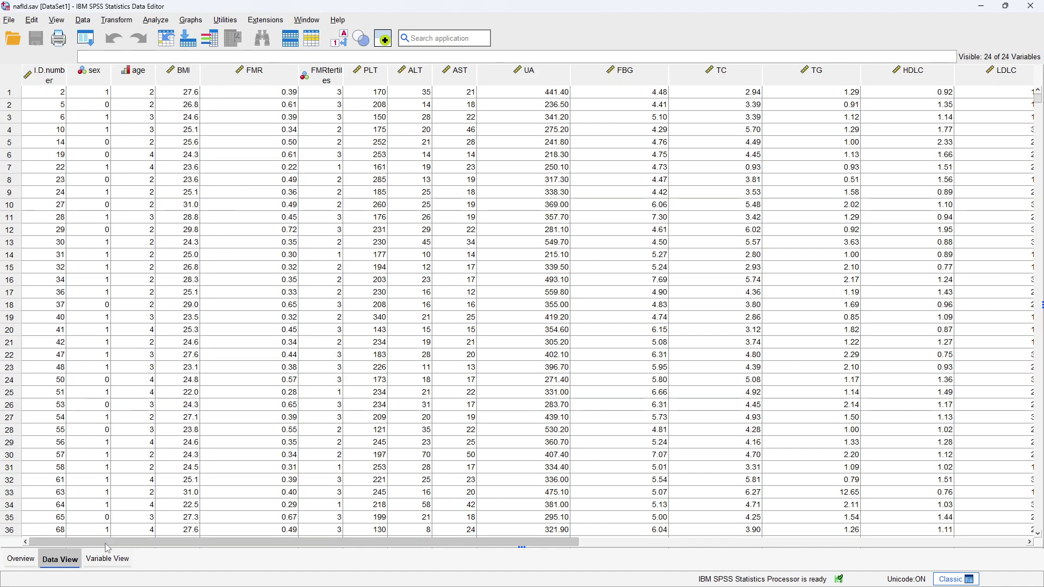
Step: Look through the variable definitions, data rows and overview of the nafld.sav dataset
left_click(109, 561)
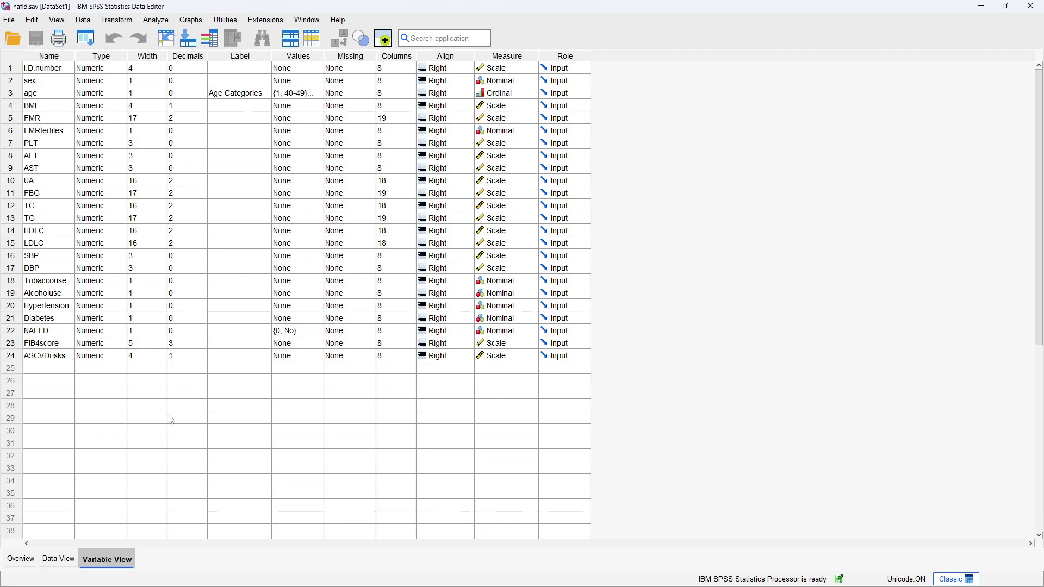
left_click(58, 560)
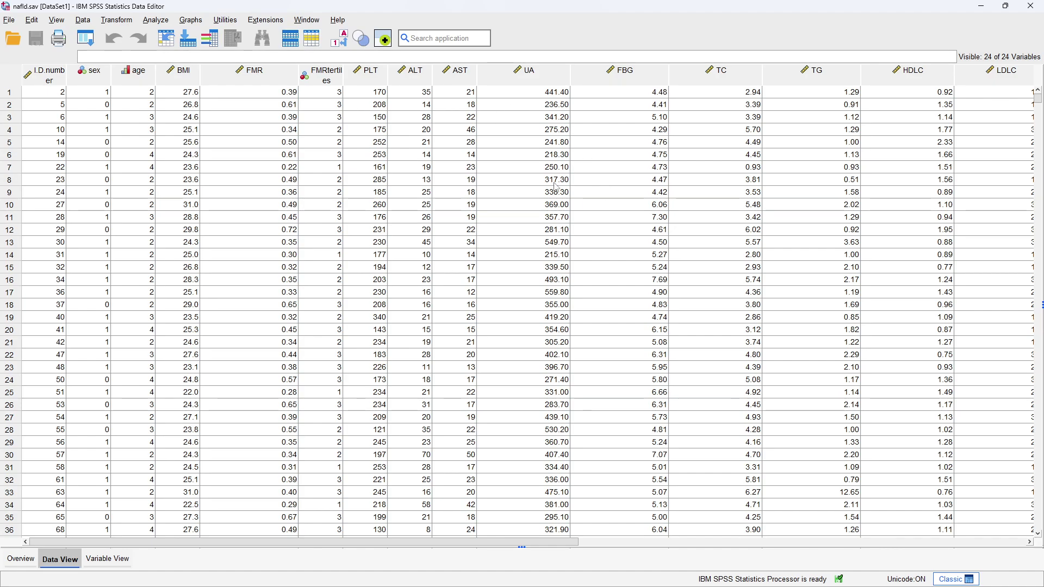
left_click(27, 559)
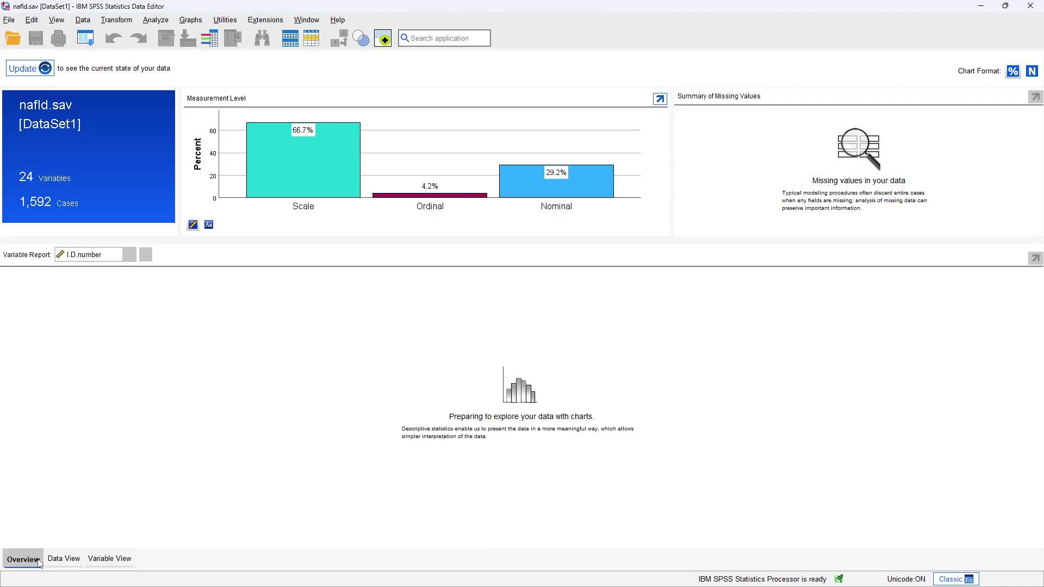
left_click(63, 559)
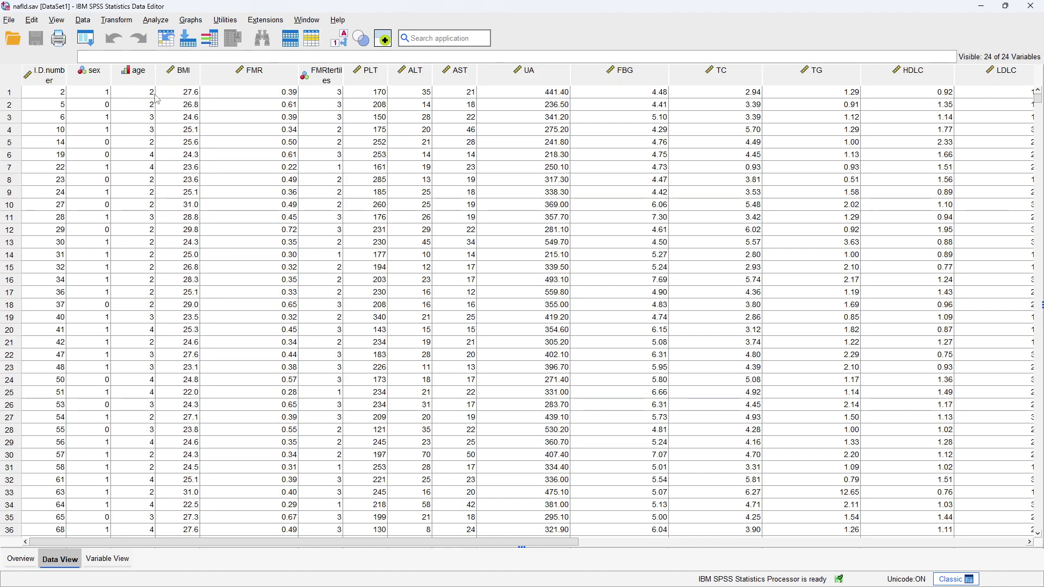
Step: Check the I.D.number variable against its data and set its measurement level to Nominal
left_click(114, 561)
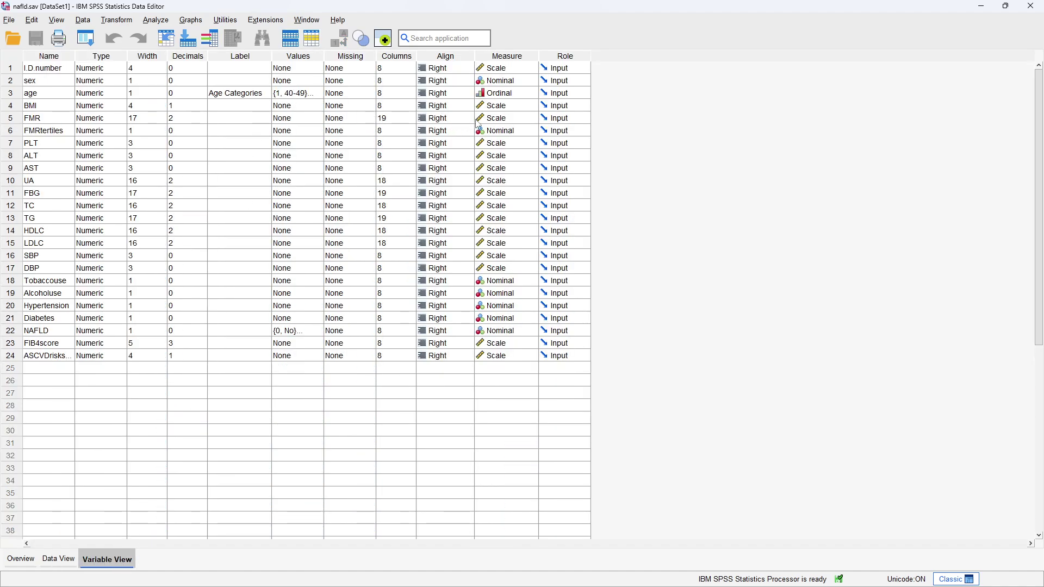
left_click(535, 68)
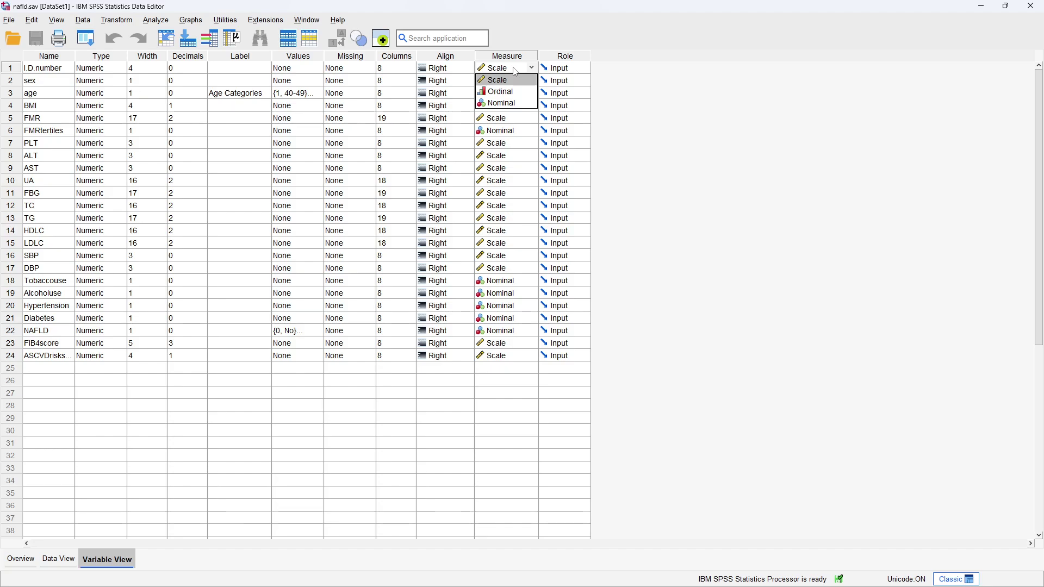
left_click(514, 69)
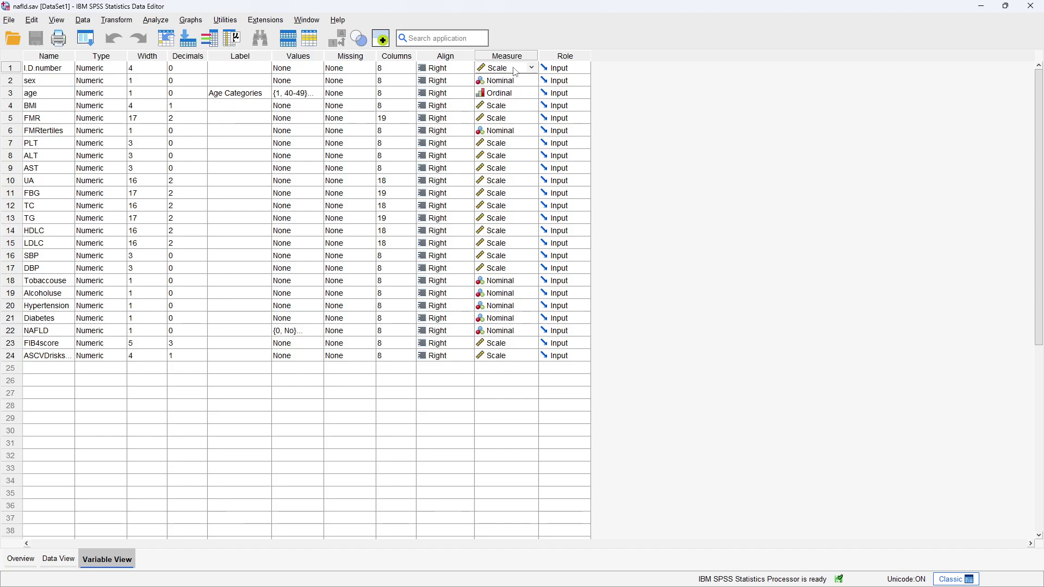
left_click(66, 561)
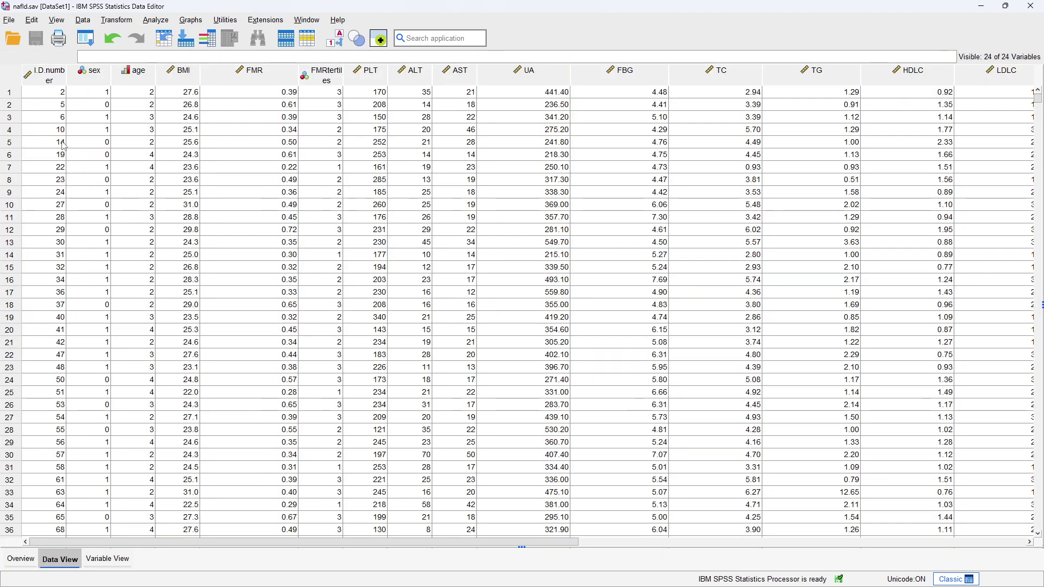
left_click(104, 560)
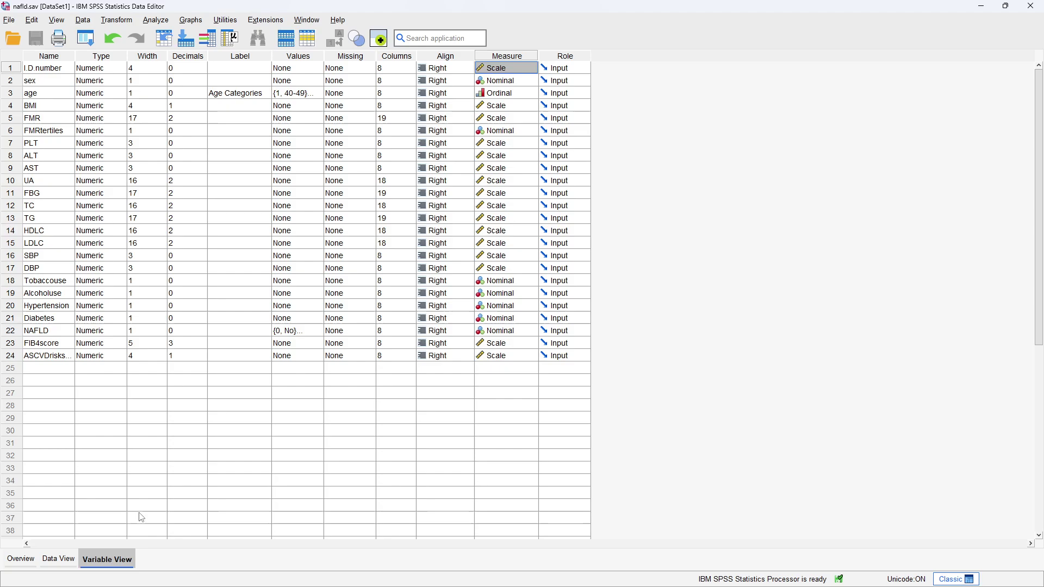
left_click(532, 68)
left_click(526, 104)
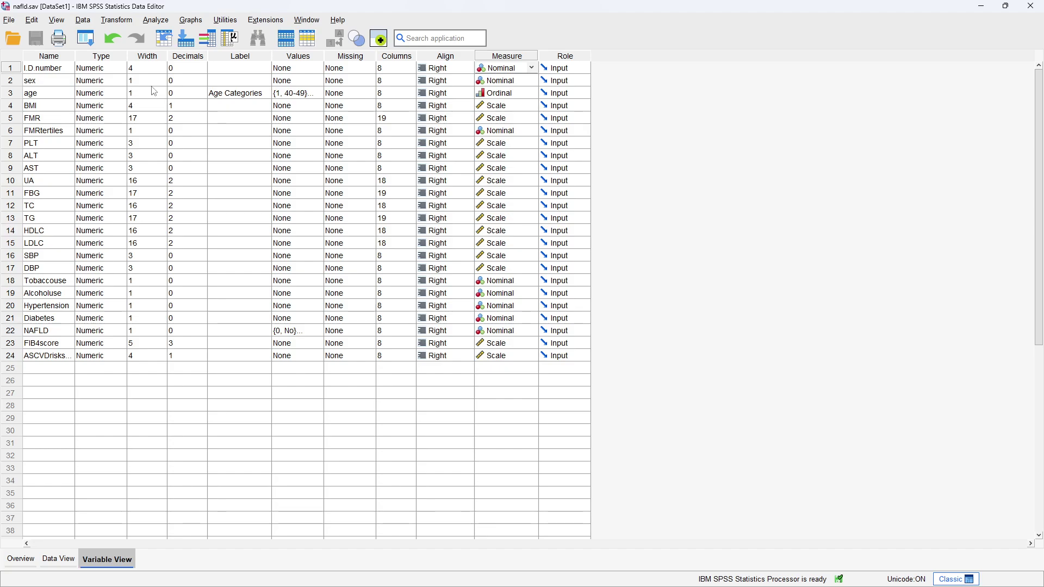
Step: Inspect the decimal places settings of the FMR and BMI variables
left_click(200, 118)
left_click(203, 116)
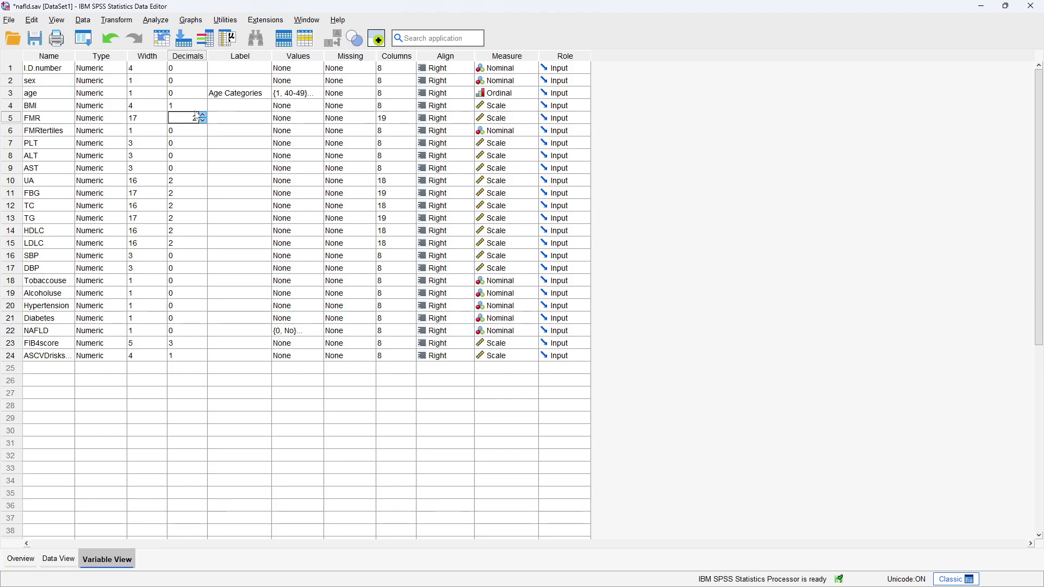
left_click(194, 107)
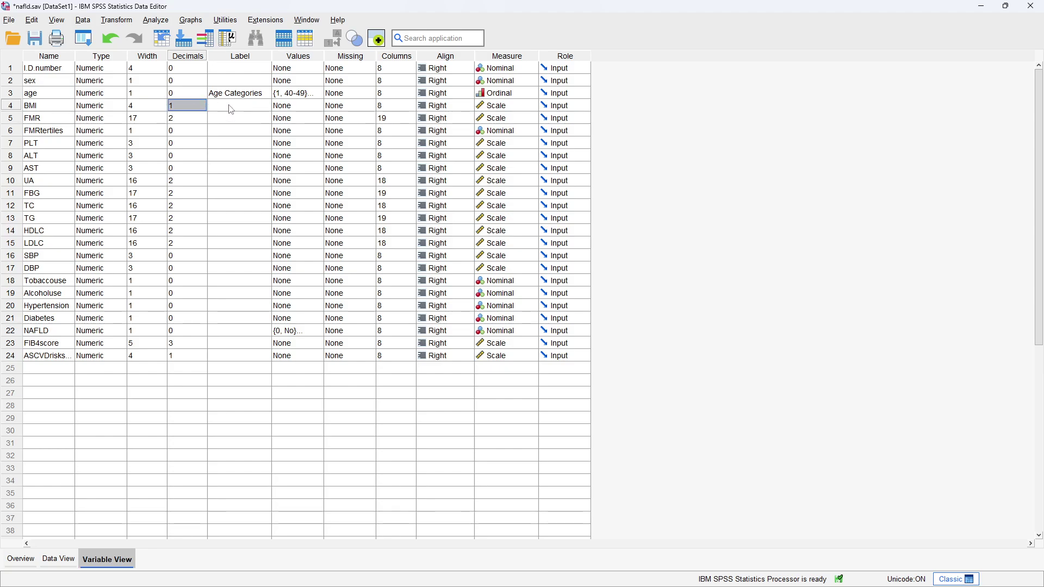
Step: Widen the Label column and give the BMI variable the label Body Mass Index
left_click_drag(272, 56, 350, 82)
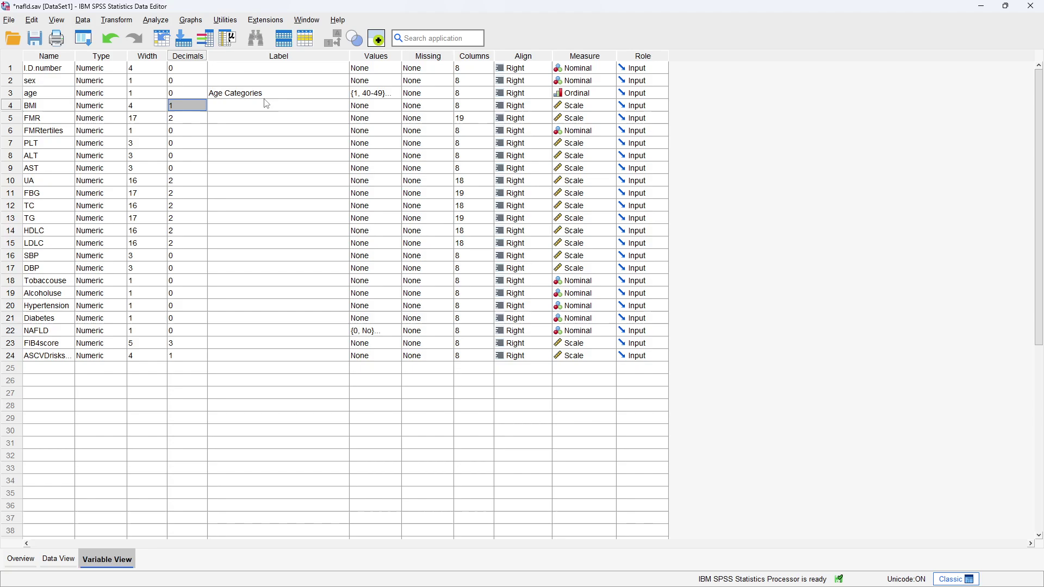
double_click(301, 95)
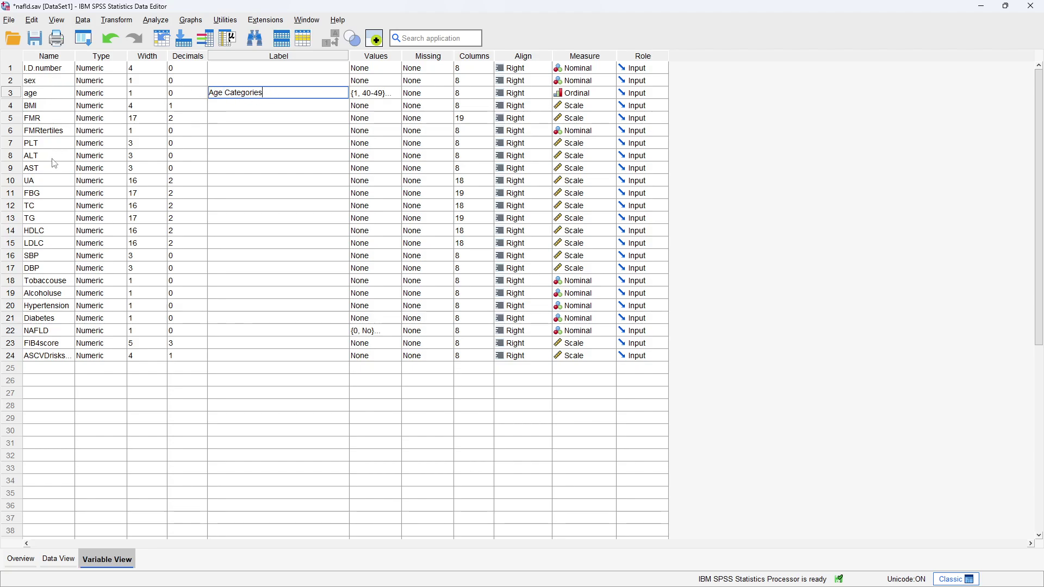
left_click(310, 110)
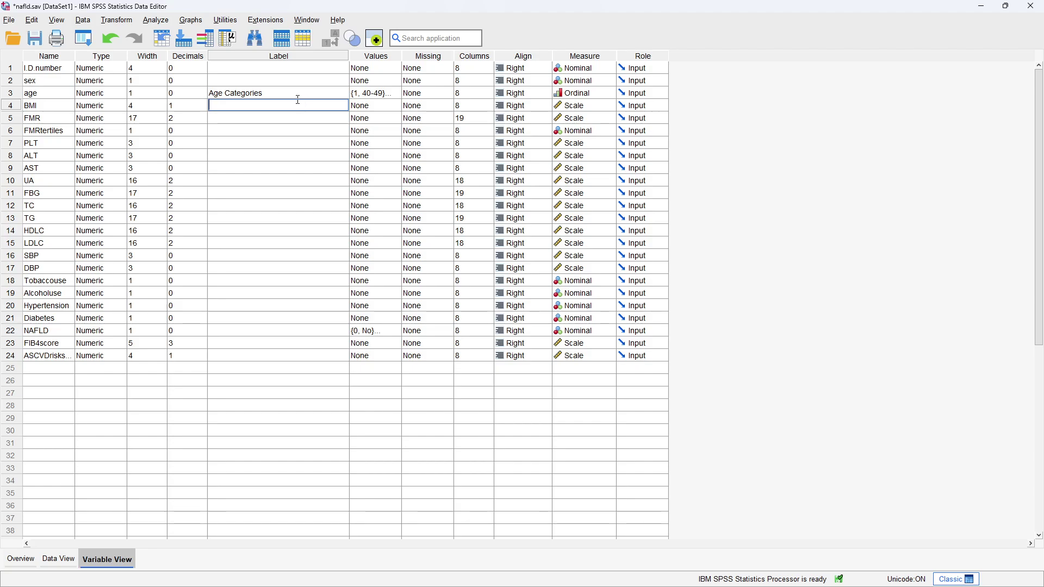
type("Body Mass Index")
left_click(278, 121)
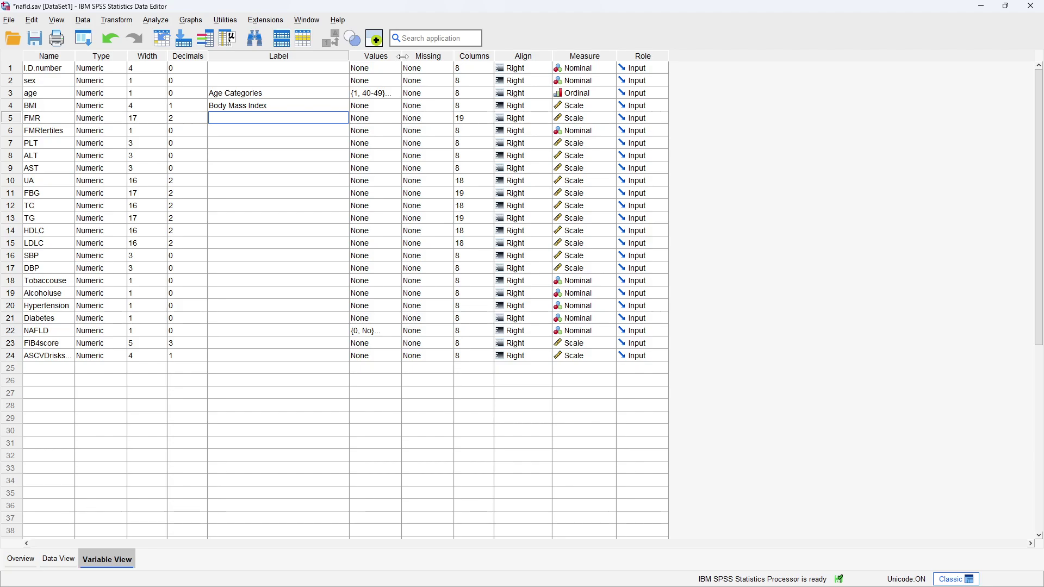
Step: Widen the Values column and add three empty value label rows for the sex variable
left_click_drag(402, 56, 433, 56)
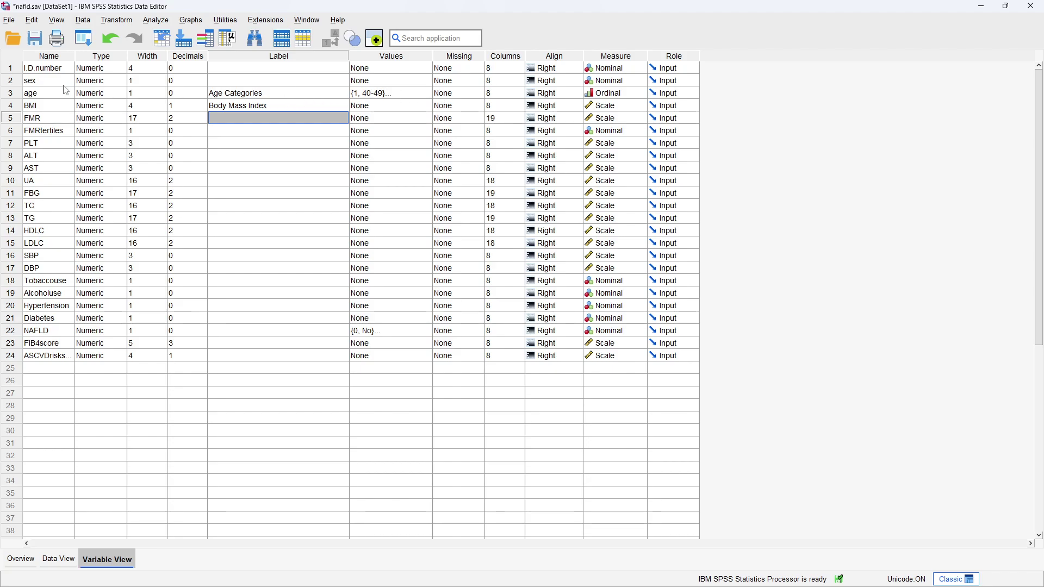
left_click(428, 82)
left_click(428, 82)
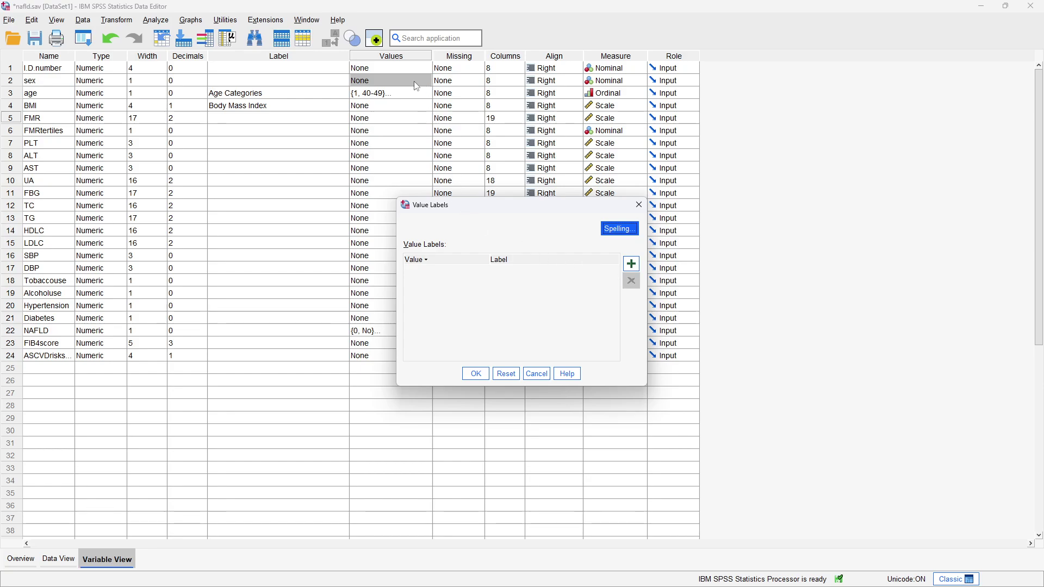
left_click(546, 373)
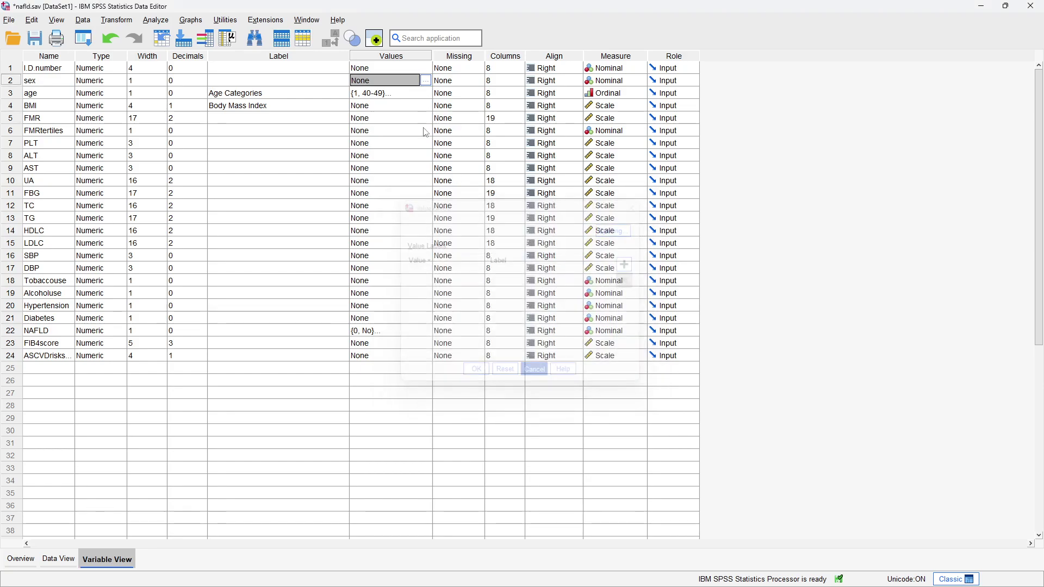
left_click(428, 81)
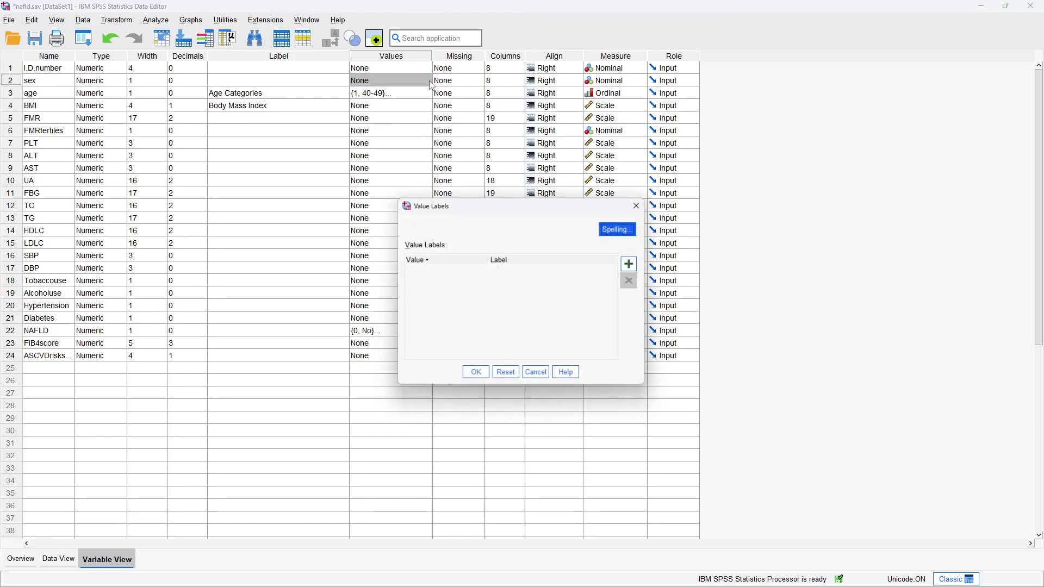
left_click(631, 265)
left_click(632, 264)
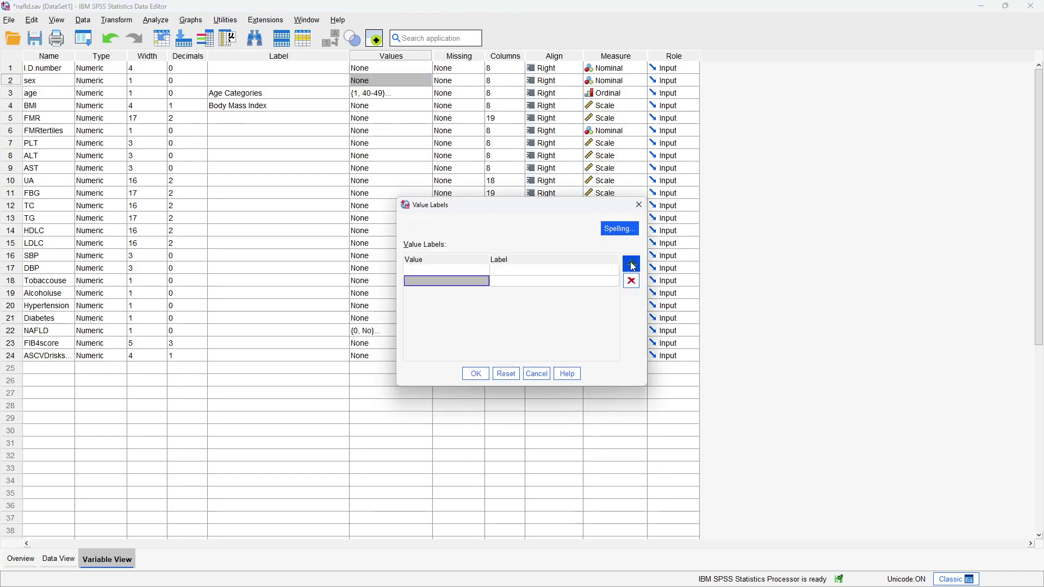
left_click(631, 265)
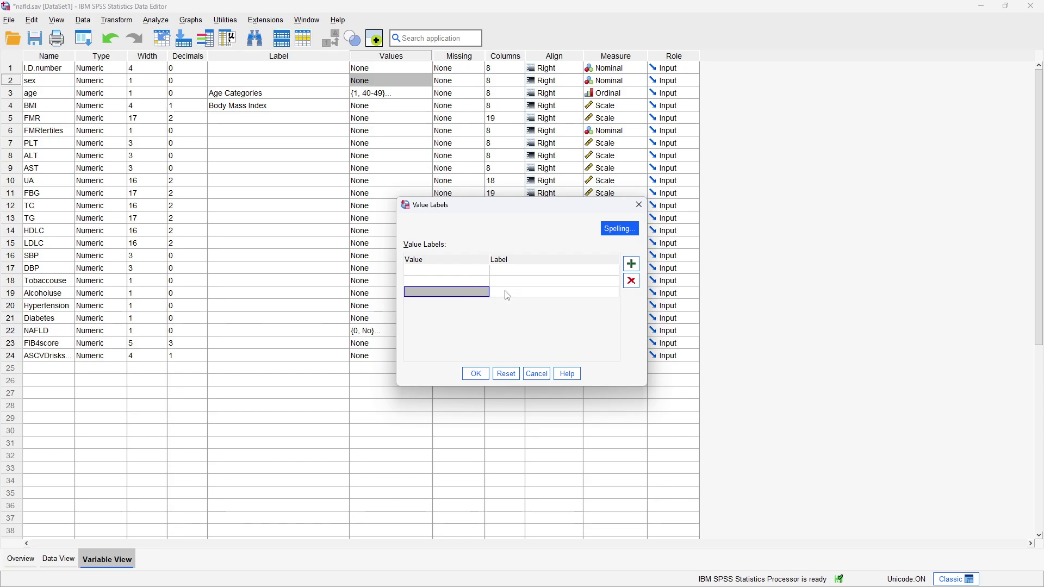
Step: Define the sex variable's value labels as 0 = Male and 1 = Female
left_click(462, 276)
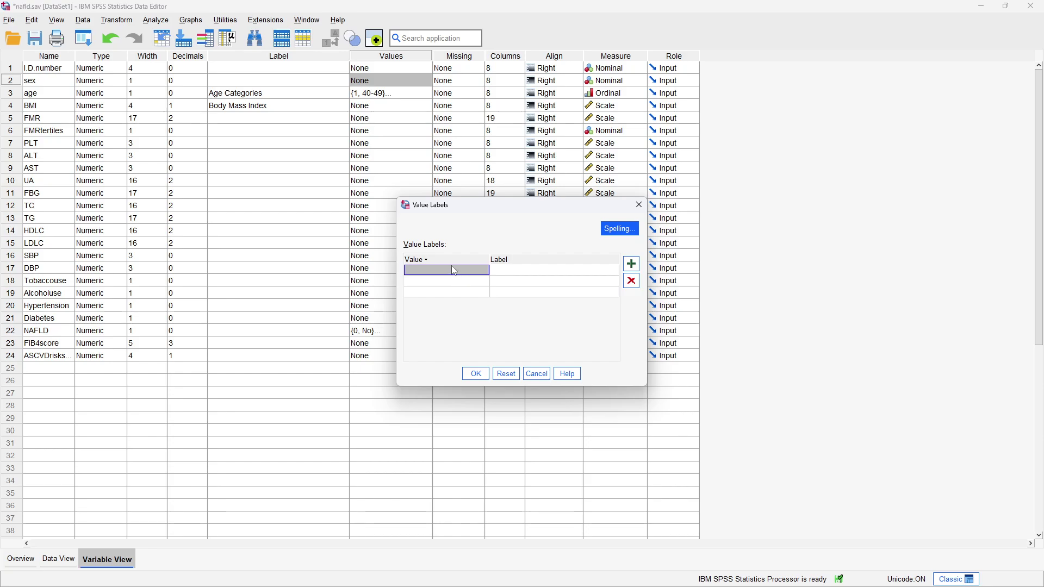
type("0")
left_click(440, 282)
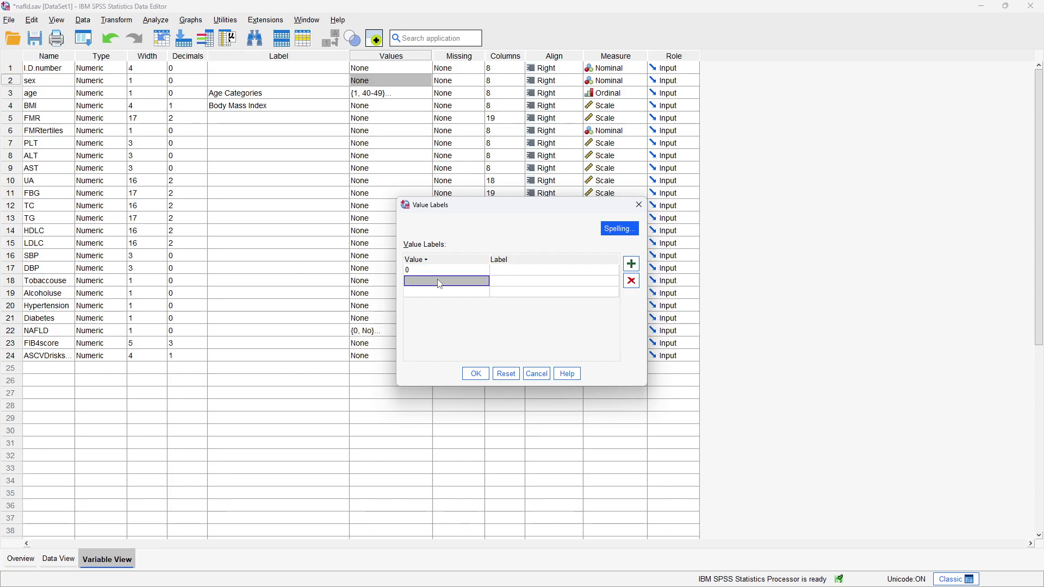
type("1")
left_click(502, 271)
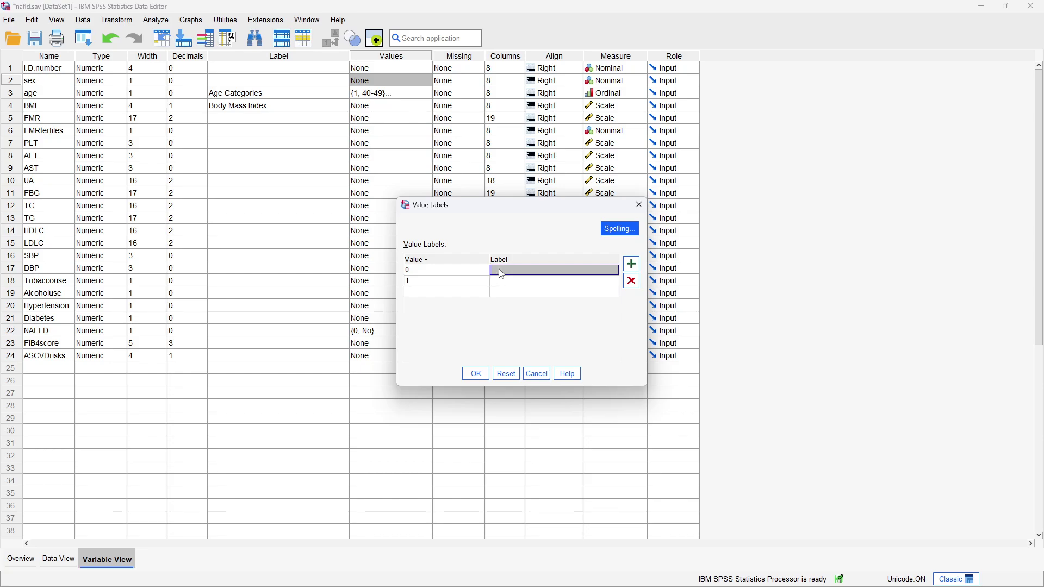
type("Male")
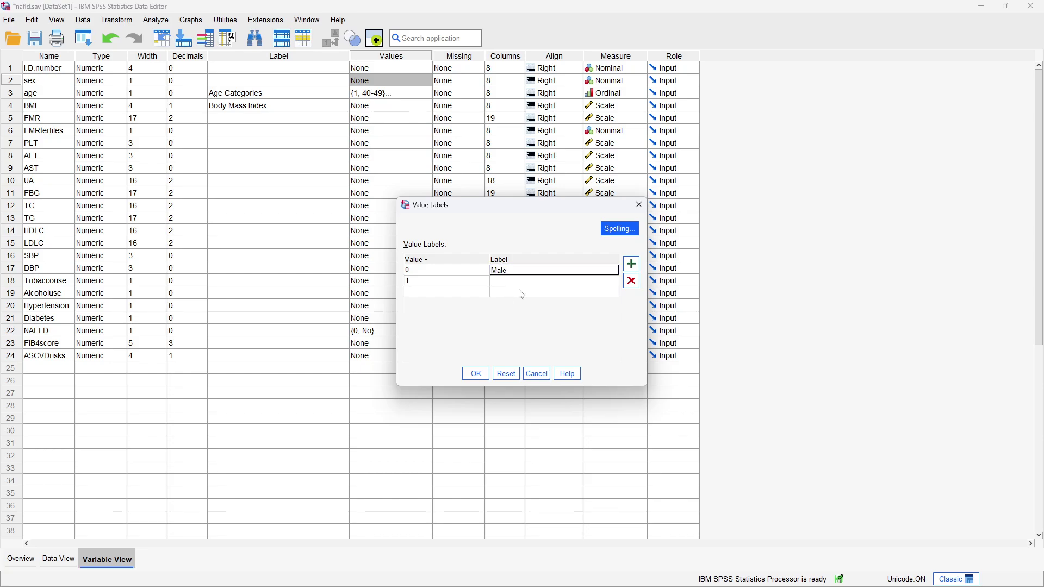
left_click(521, 283)
type("Female")
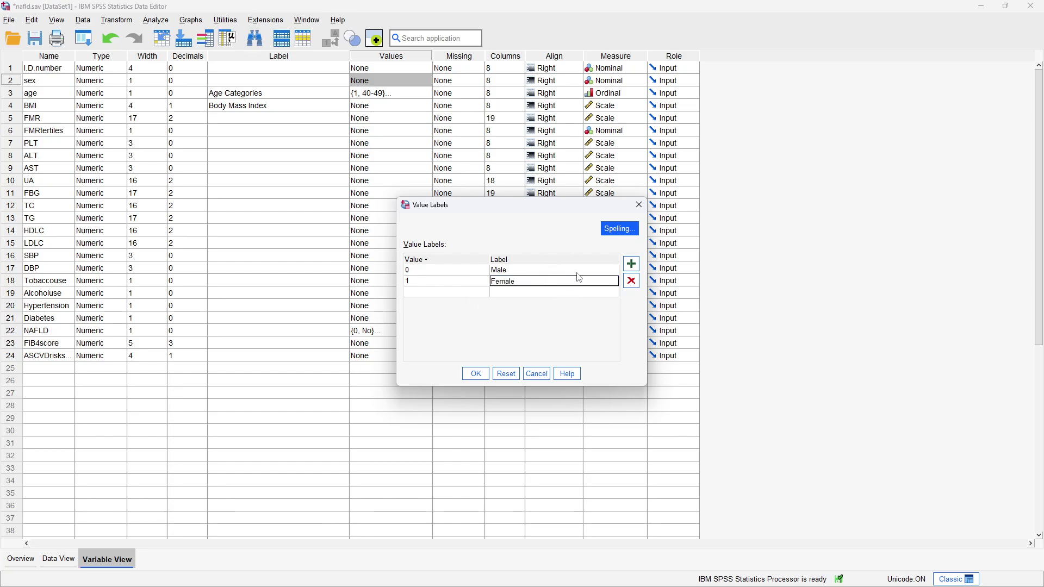
left_click(476, 373)
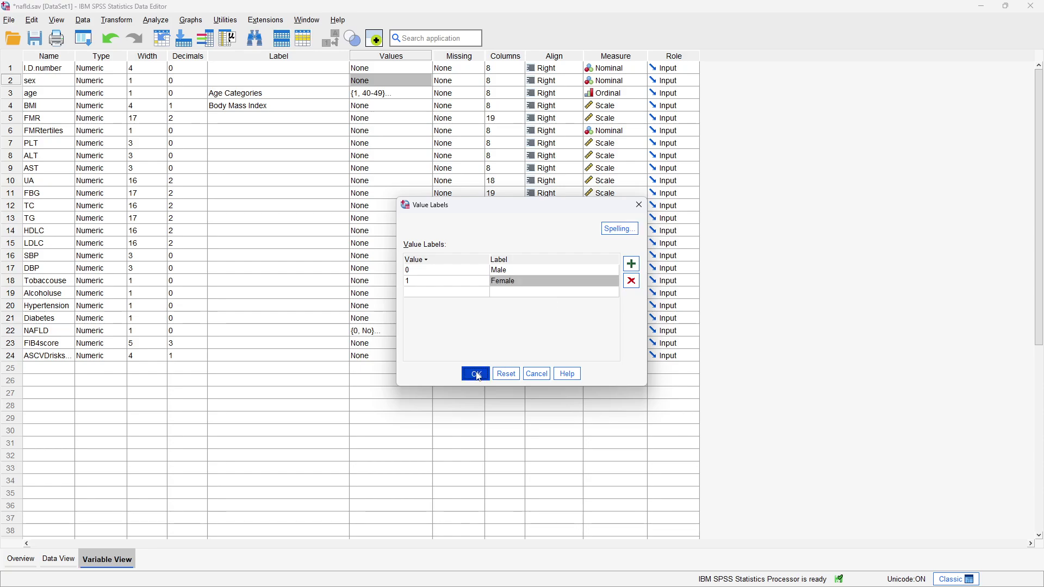
Step: Review the value labels of the sex variable and compare them with its codes in the data rows
left_click(427, 81)
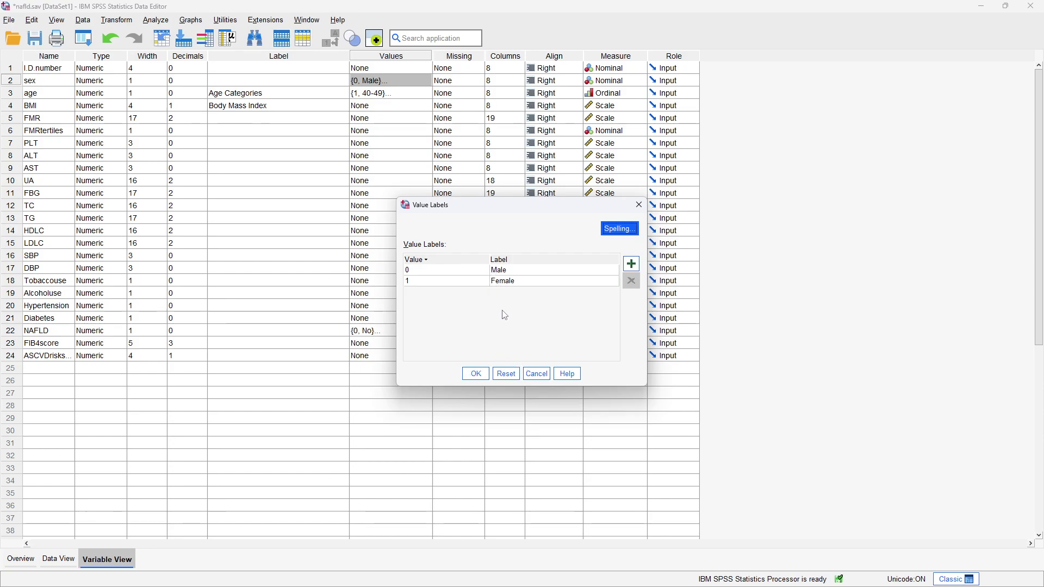
left_click(475, 373)
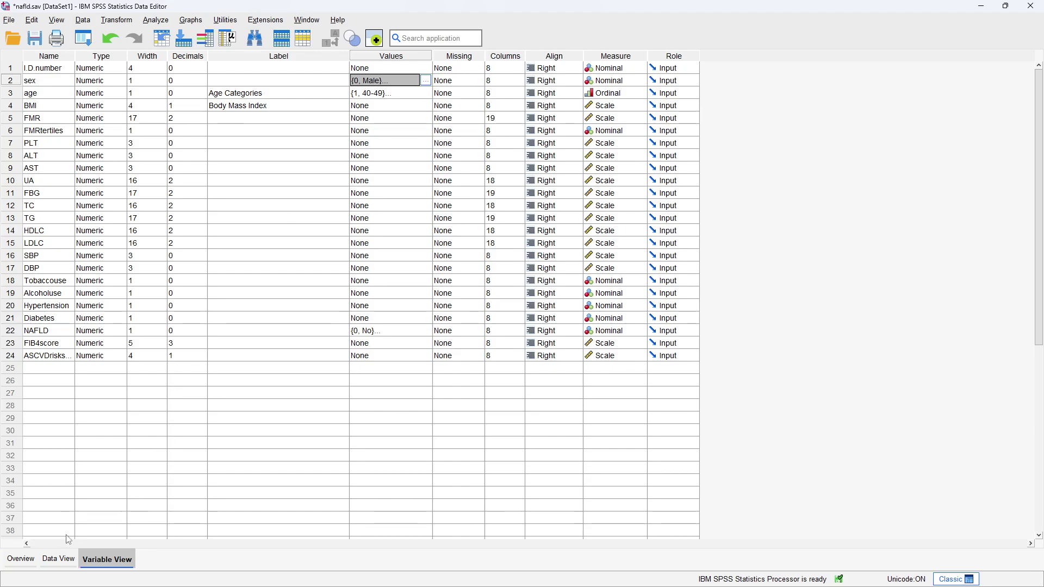
left_click(64, 558)
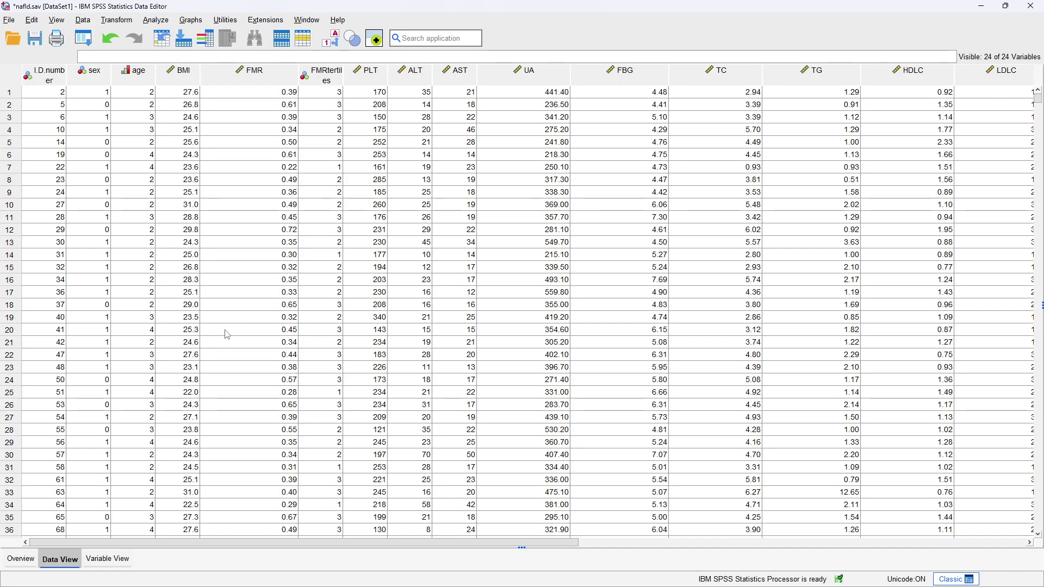
left_click(112, 562)
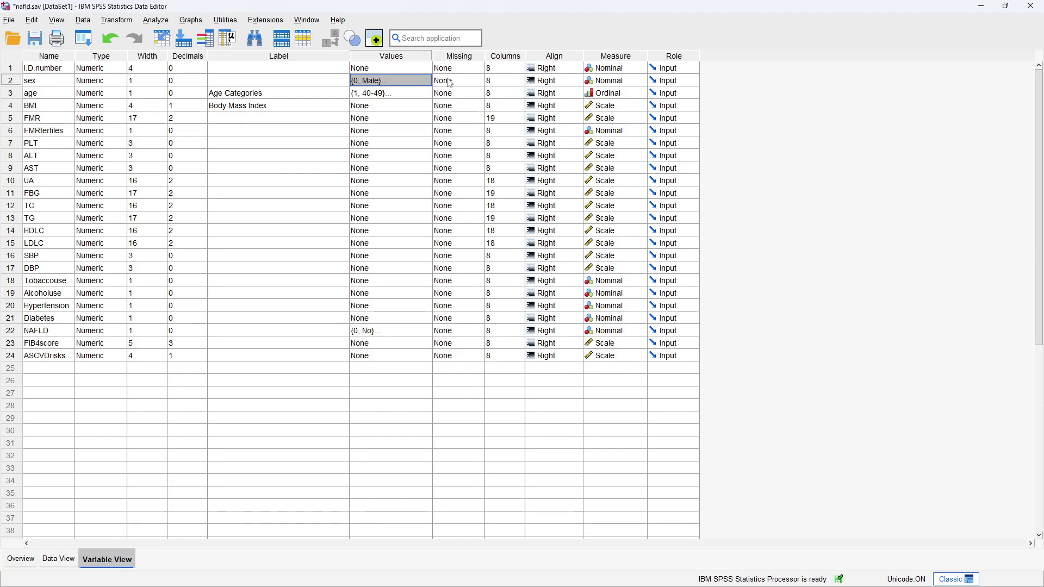
Step: Try 999 as a discrete missing value for the sex variable and revert to no missing values
left_click(472, 81)
left_click(479, 80)
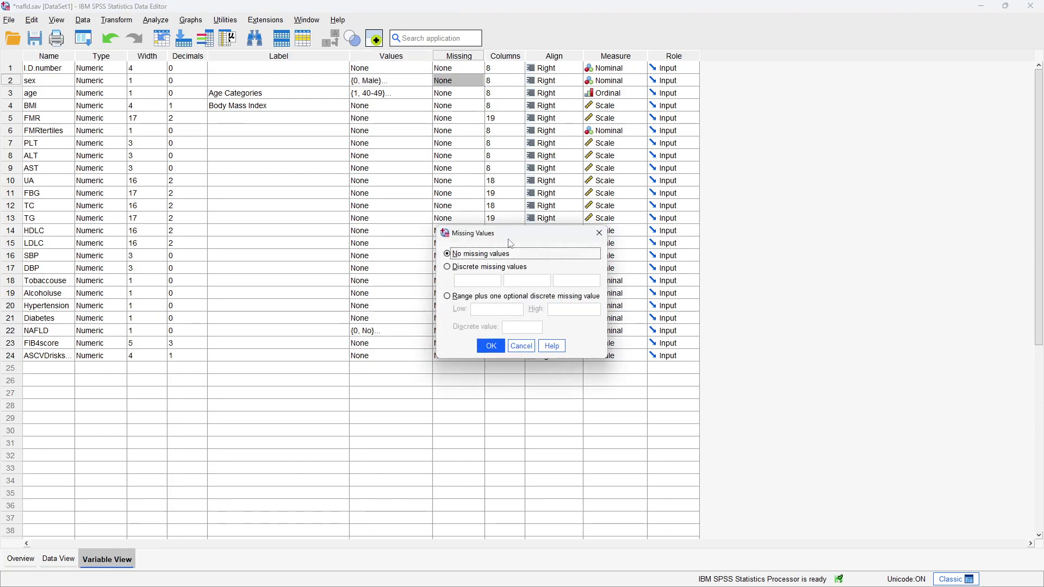
left_click(493, 269)
left_click(485, 278)
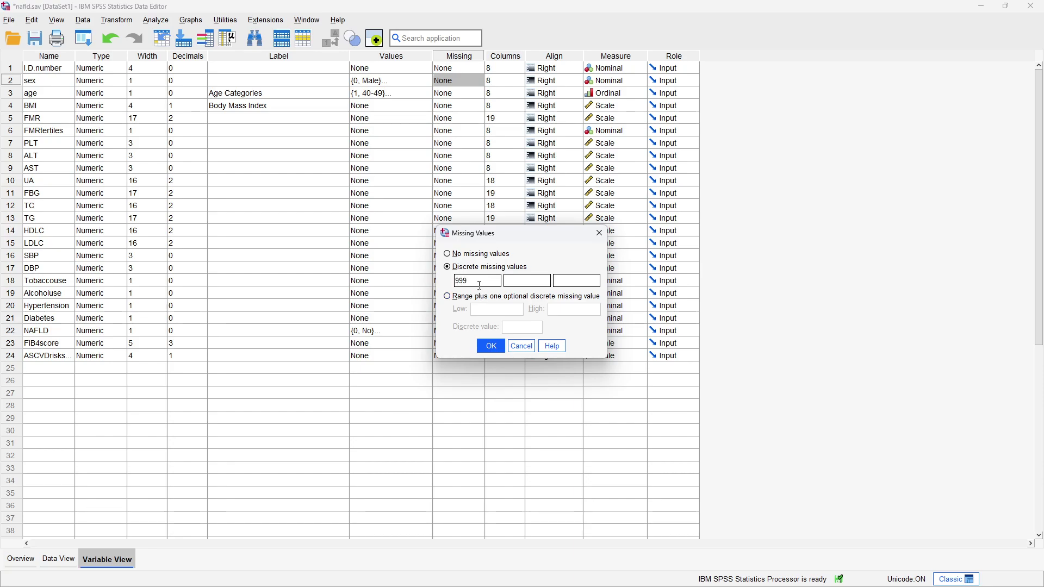
type("999")
left_click(465, 255)
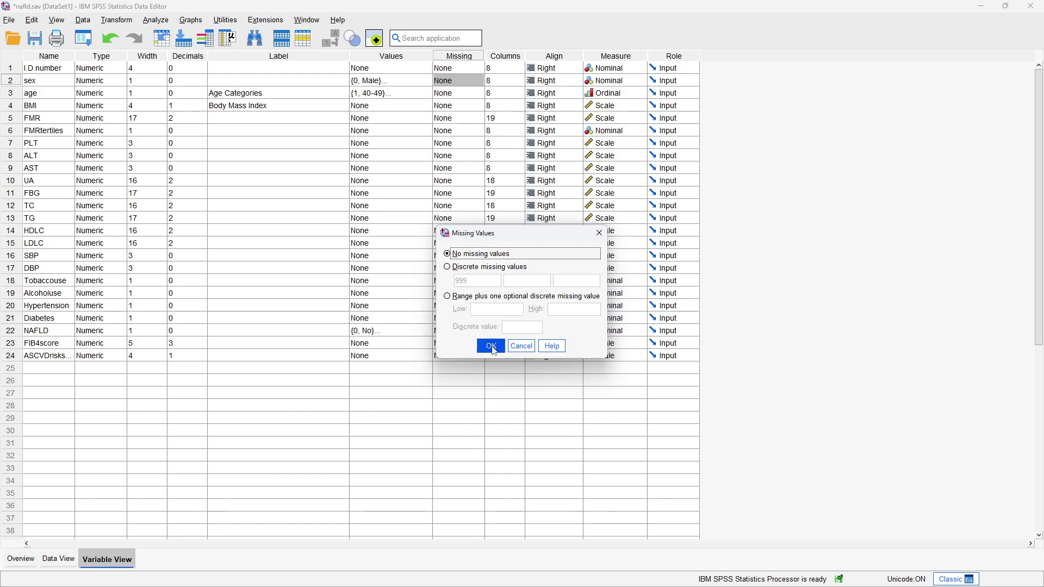
left_click(491, 346)
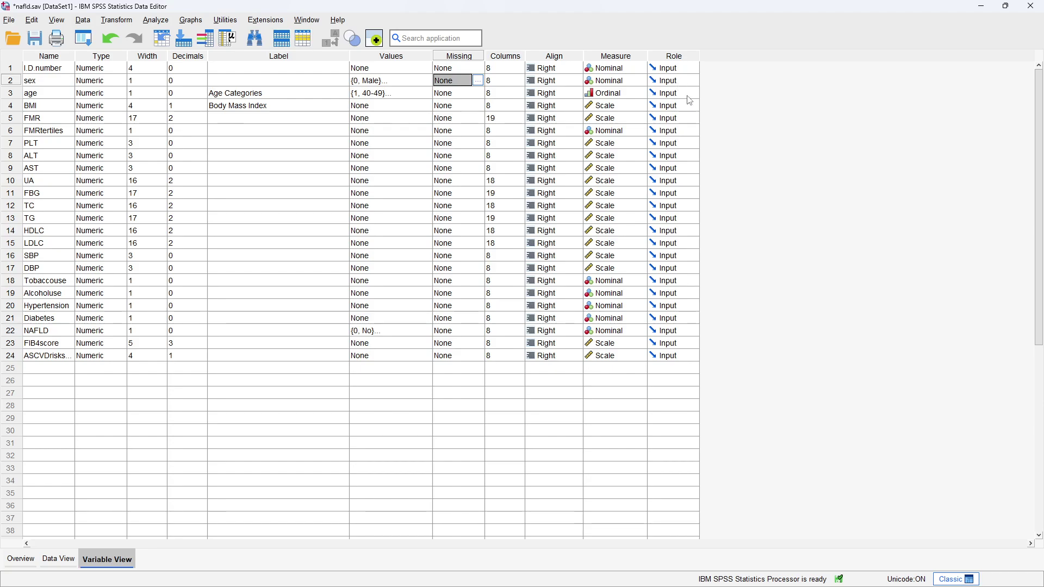
Step: Inspect the role options available for the sex variable
left_click(690, 81)
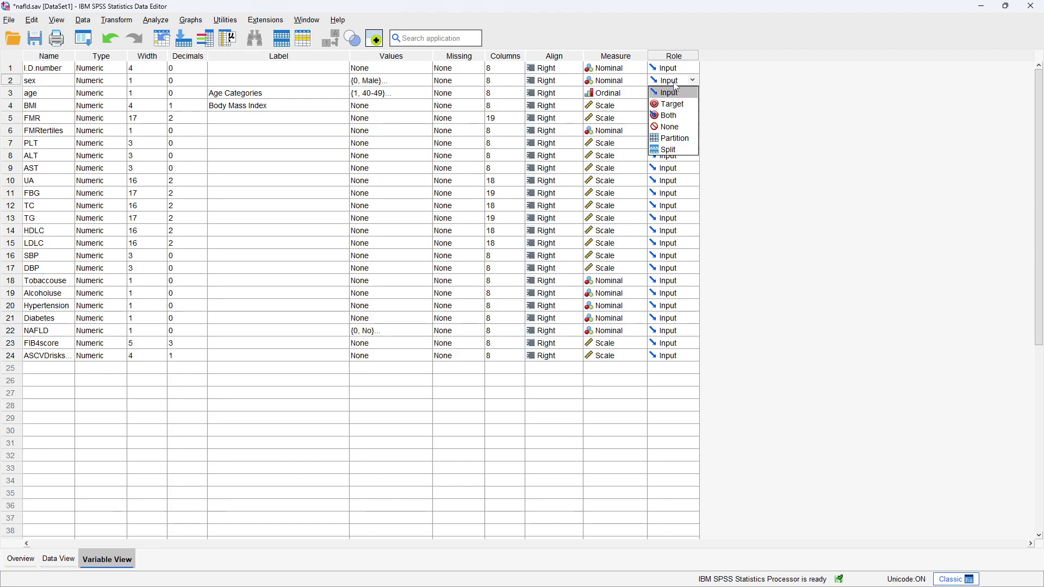
left_click(675, 81)
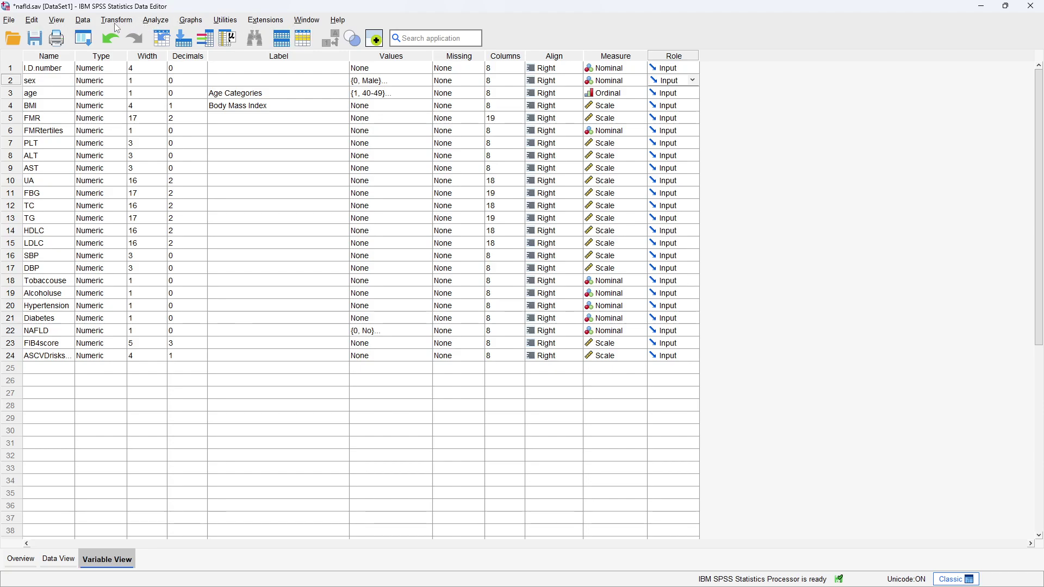
left_click(192, 21)
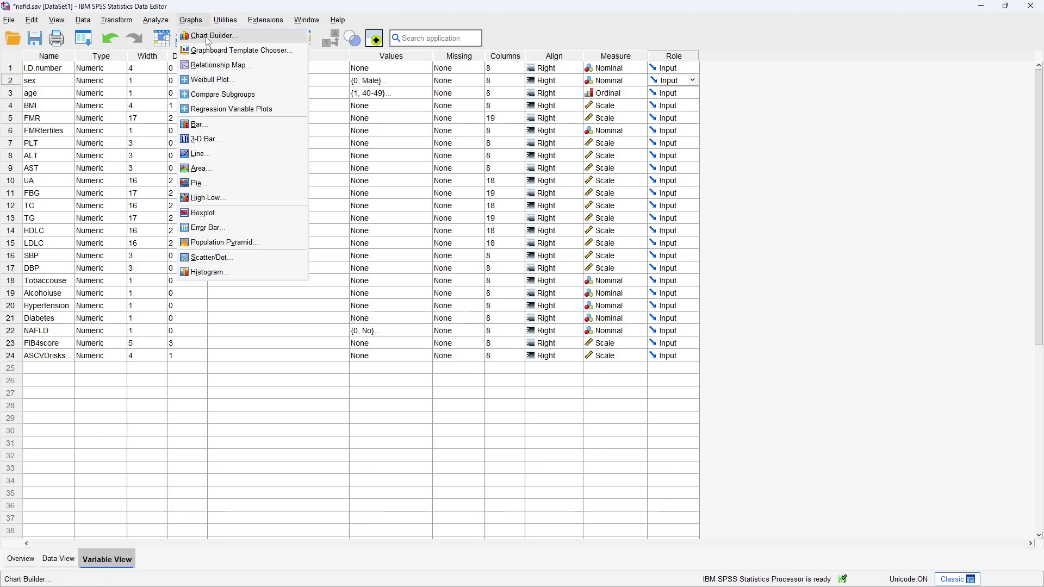
mouse_move(162, 22)
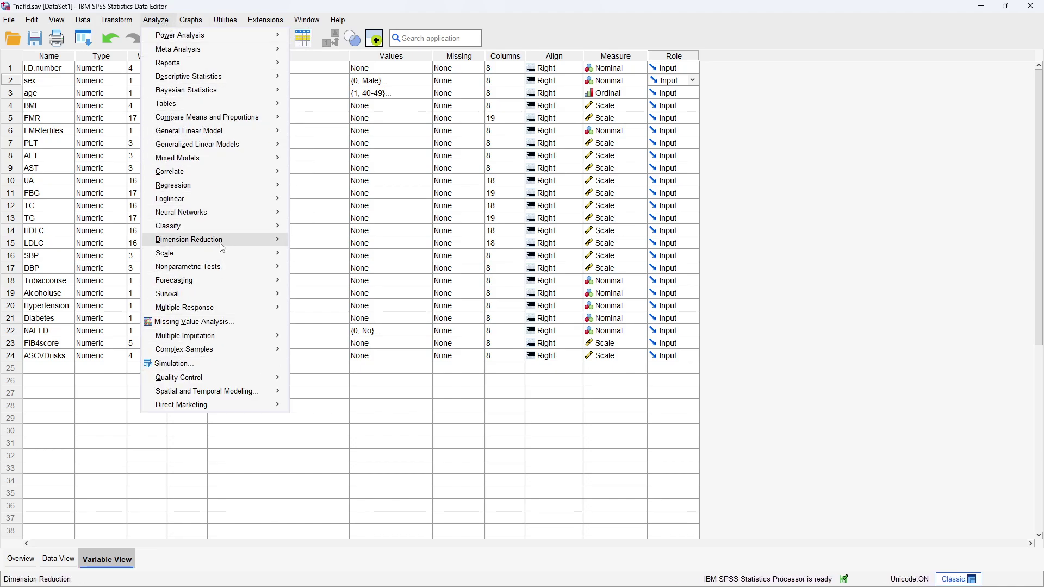
mouse_move(211, 134)
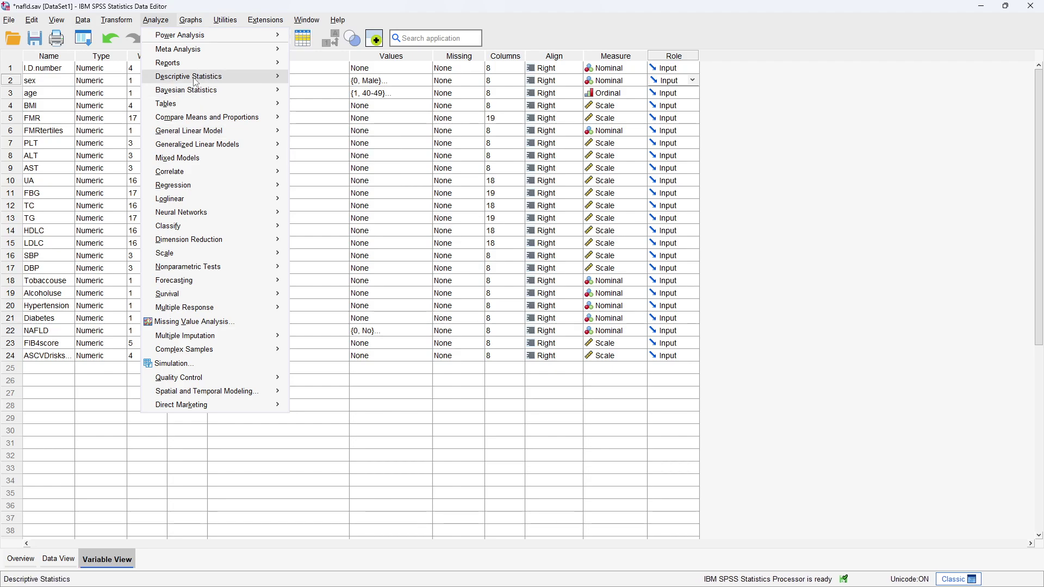
mouse_move(191, 68)
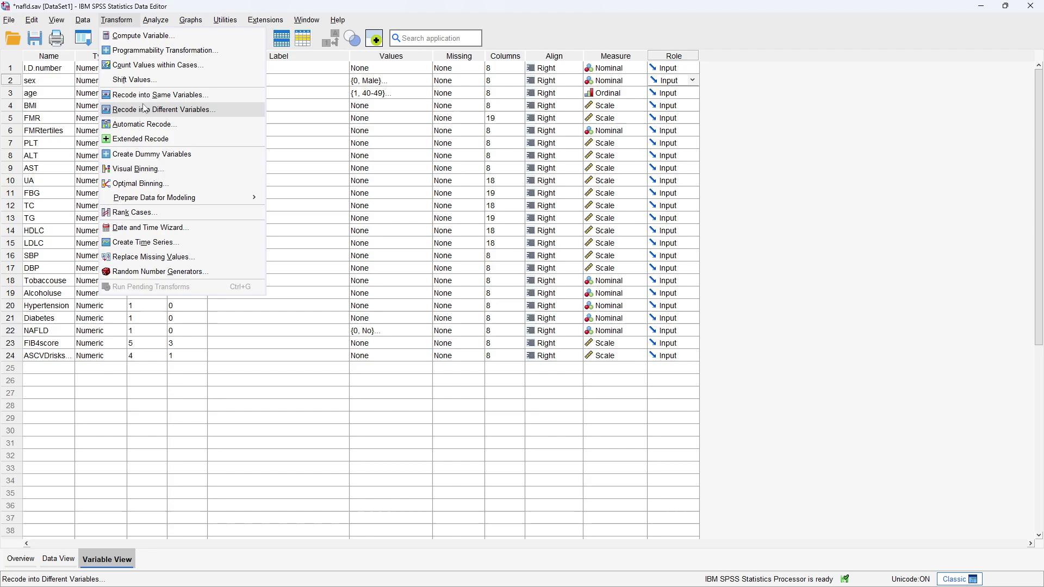
mouse_move(82, 24)
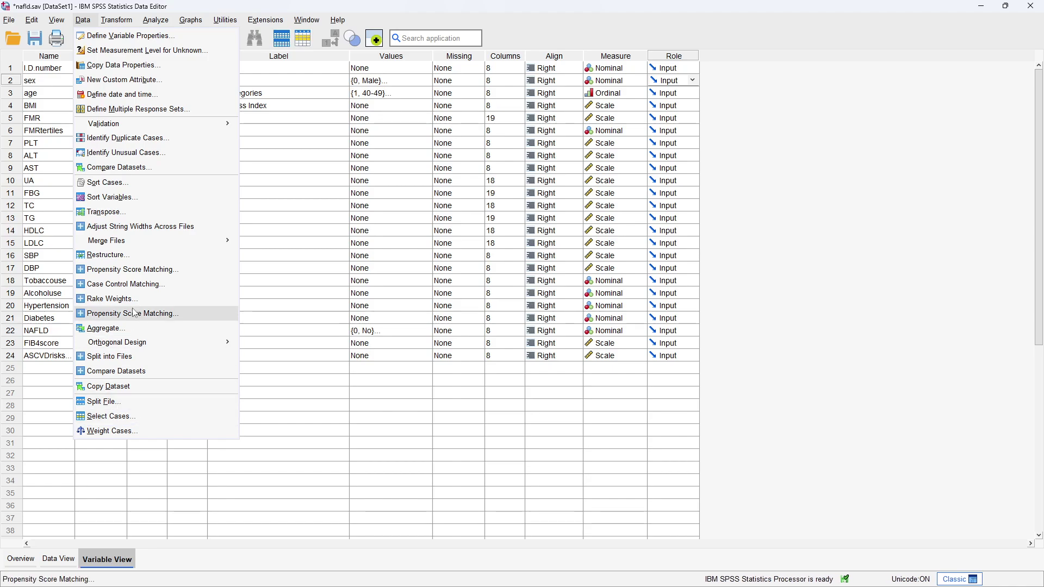
mouse_move(137, 240)
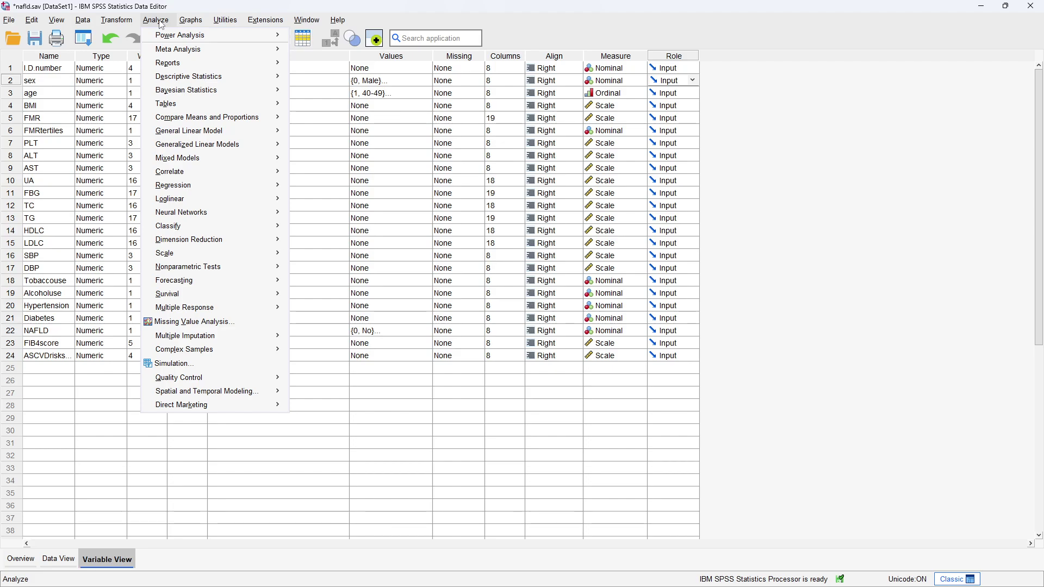
mouse_move(195, 24)
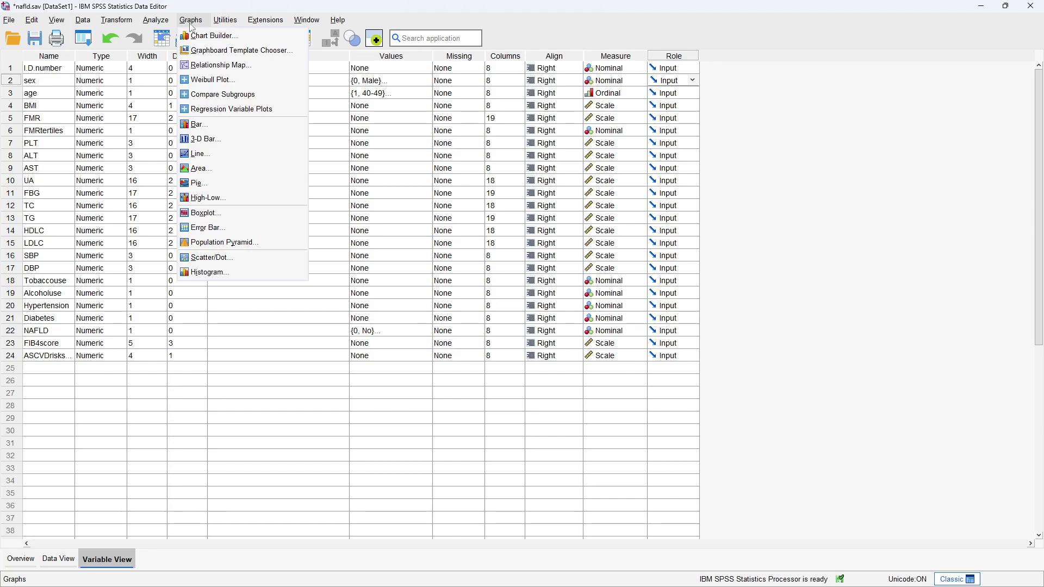
left_click(192, 27)
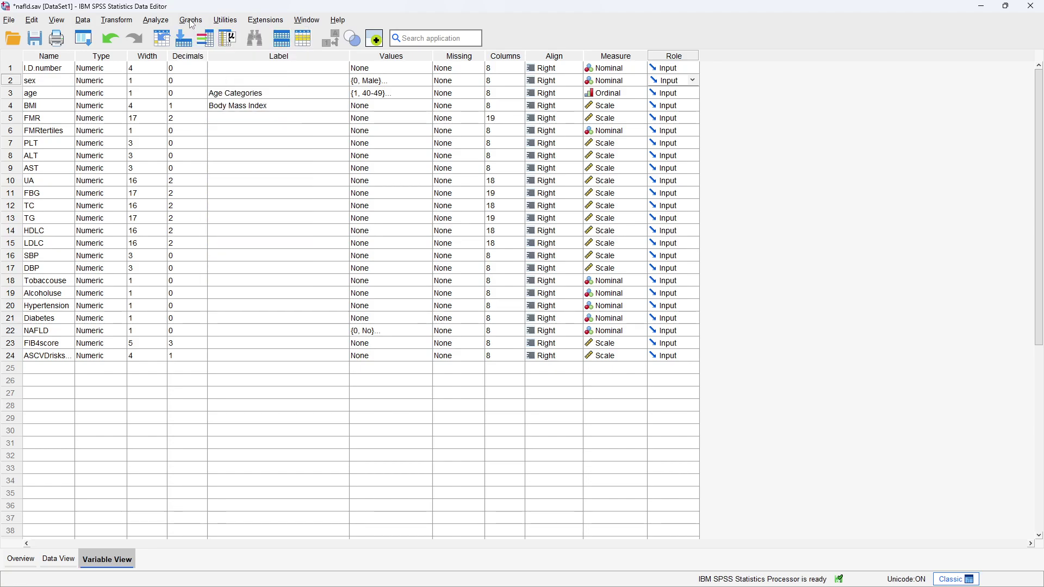
Step: Start a stacked bar chart in the Chart Builder, enlarging the dialog and its variable list
left_click(192, 25)
left_click(211, 34)
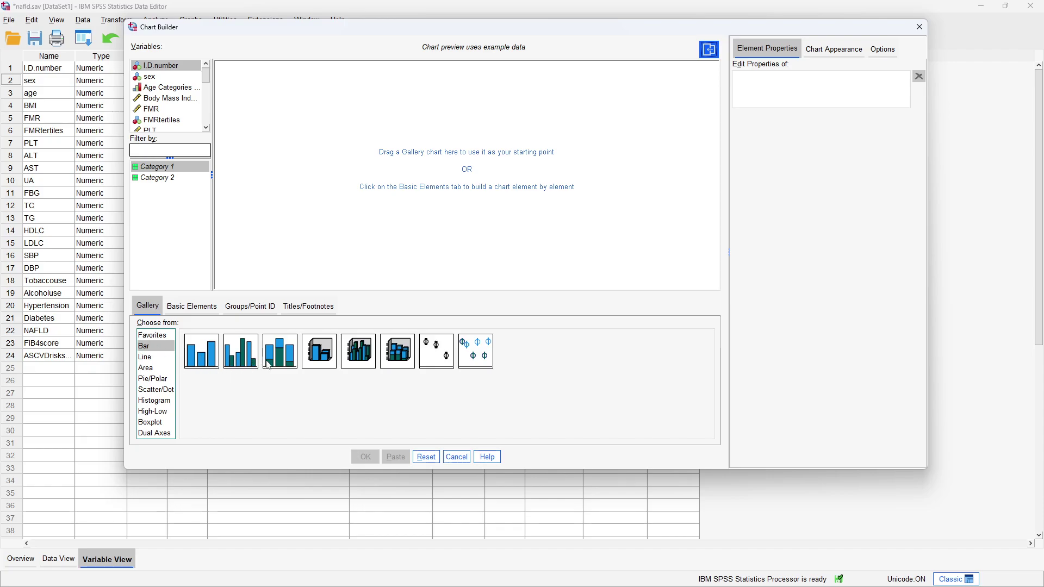
left_click(285, 357)
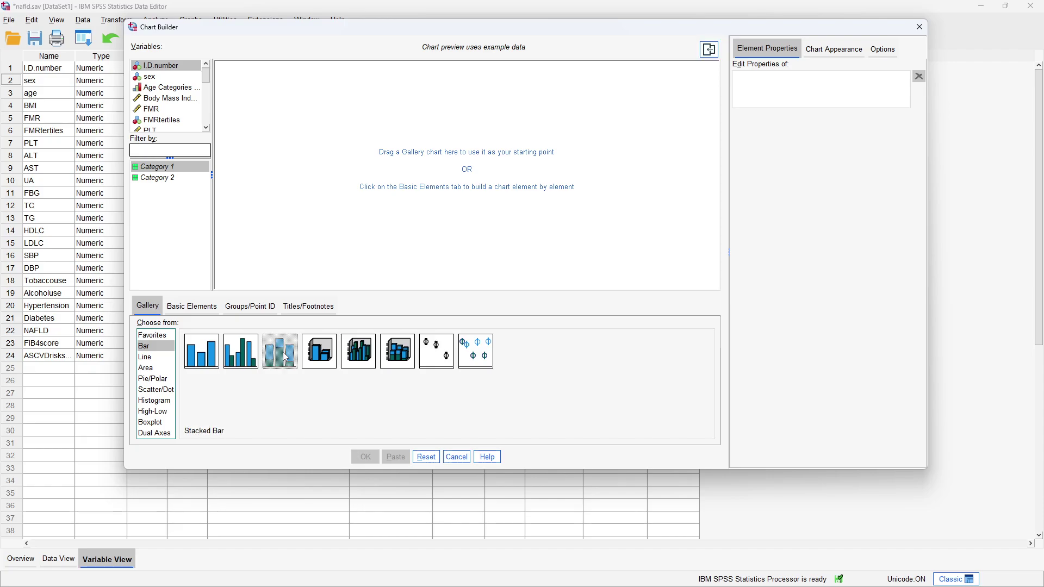
left_click_drag(278, 361, 332, 216)
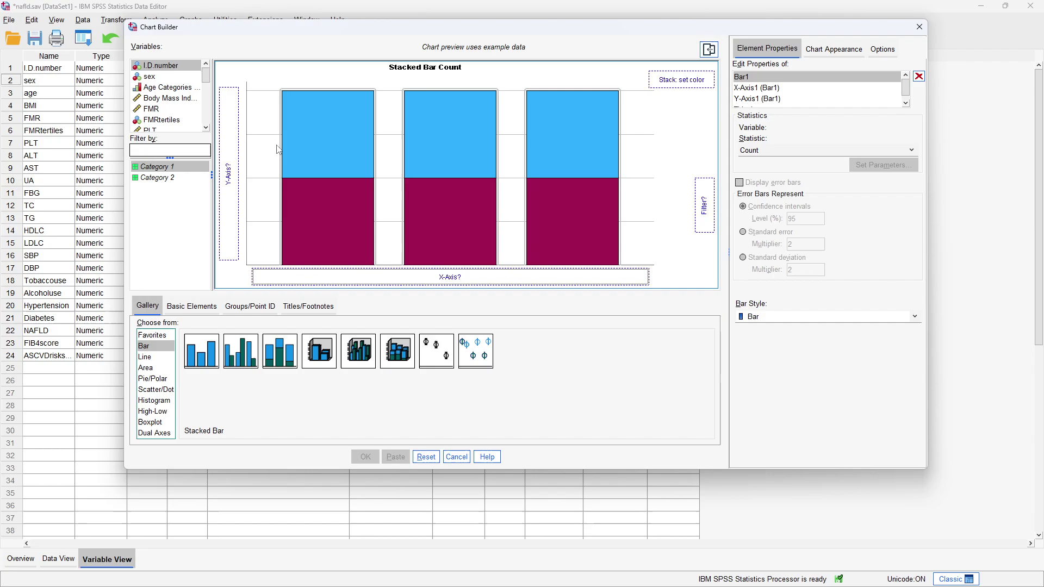
left_click_drag(296, 470, 292, 523)
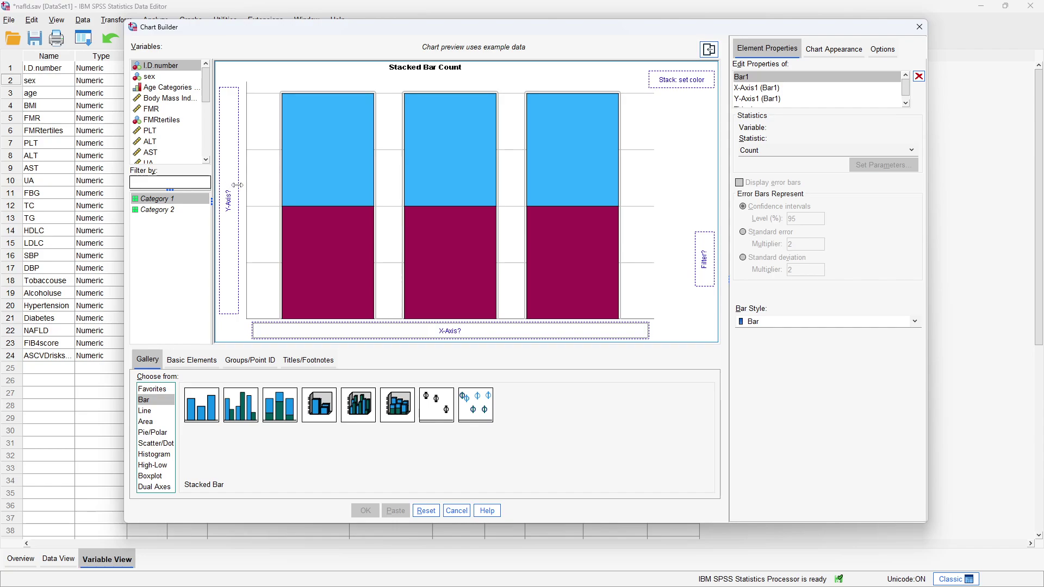
left_click_drag(237, 184, 238, 183)
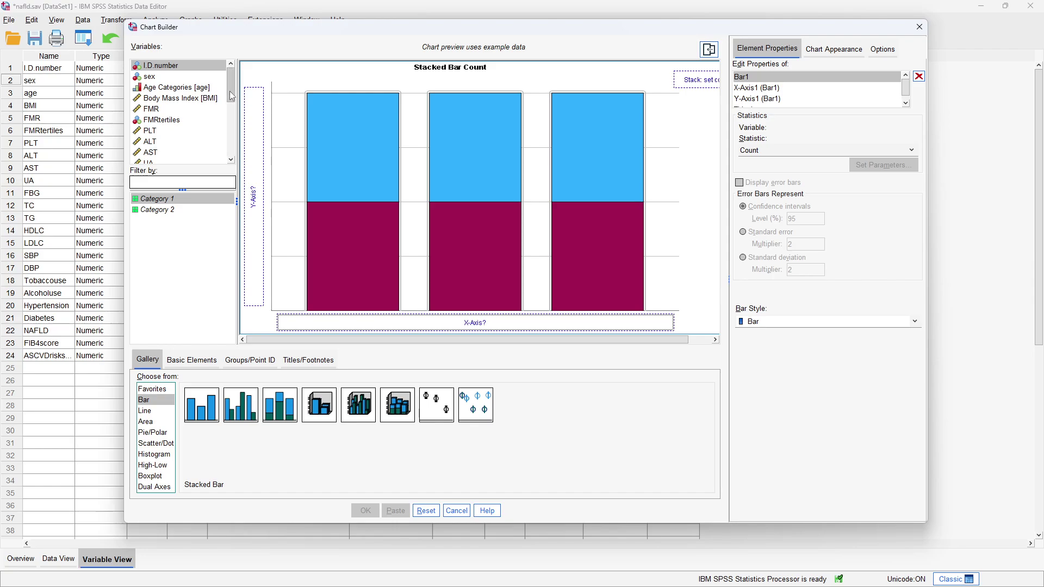
Step: Assign NAFLD to the x-axis and sex to the stack colour of the stacked bar chart, and generate it
left_click_drag(230, 93, 230, 148)
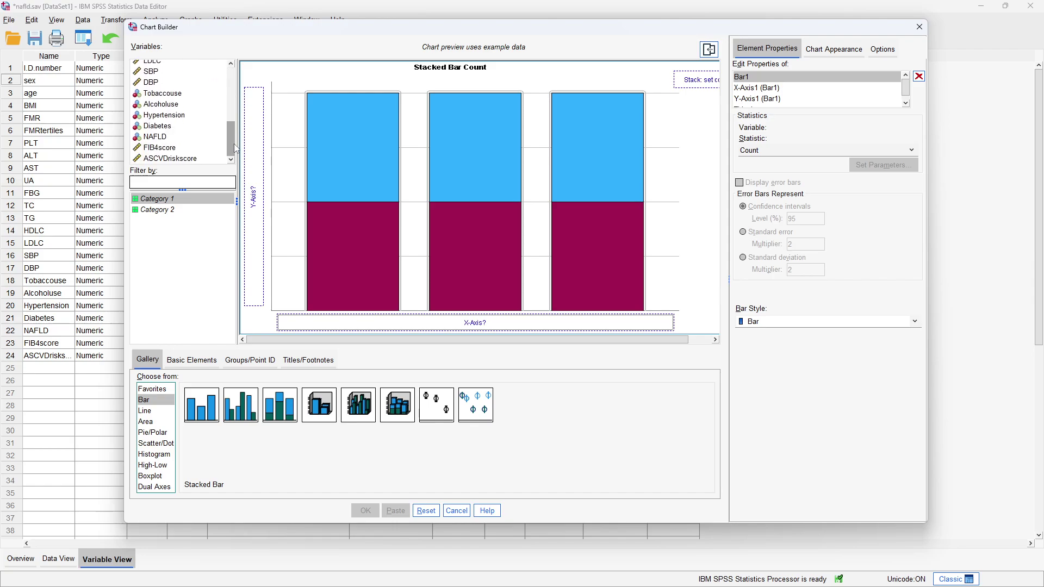
left_click_drag(158, 140, 443, 322)
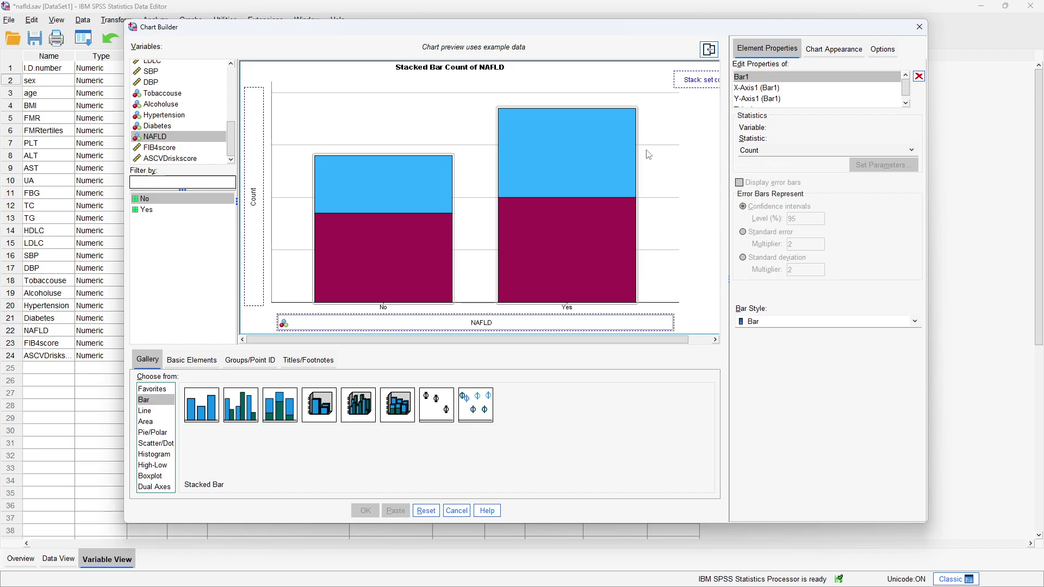
scroll(163, 121, "up", 5)
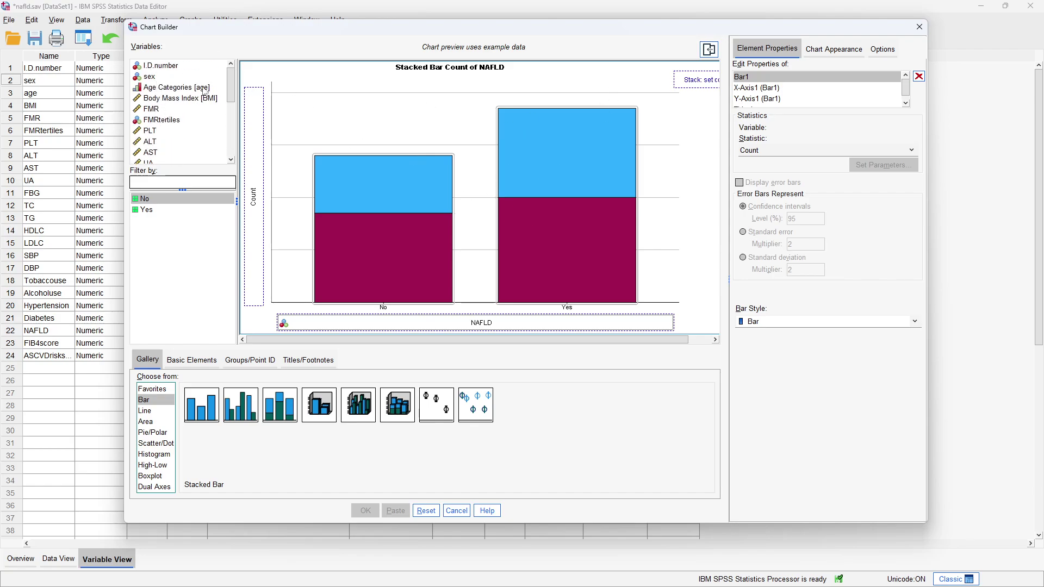
left_click(158, 77)
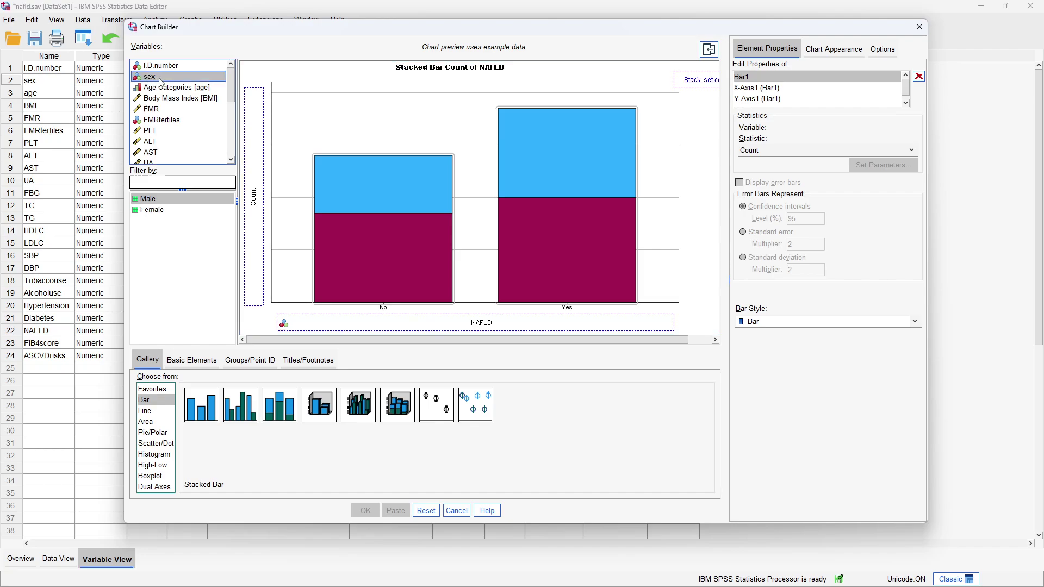
left_click_drag(160, 81, 697, 80)
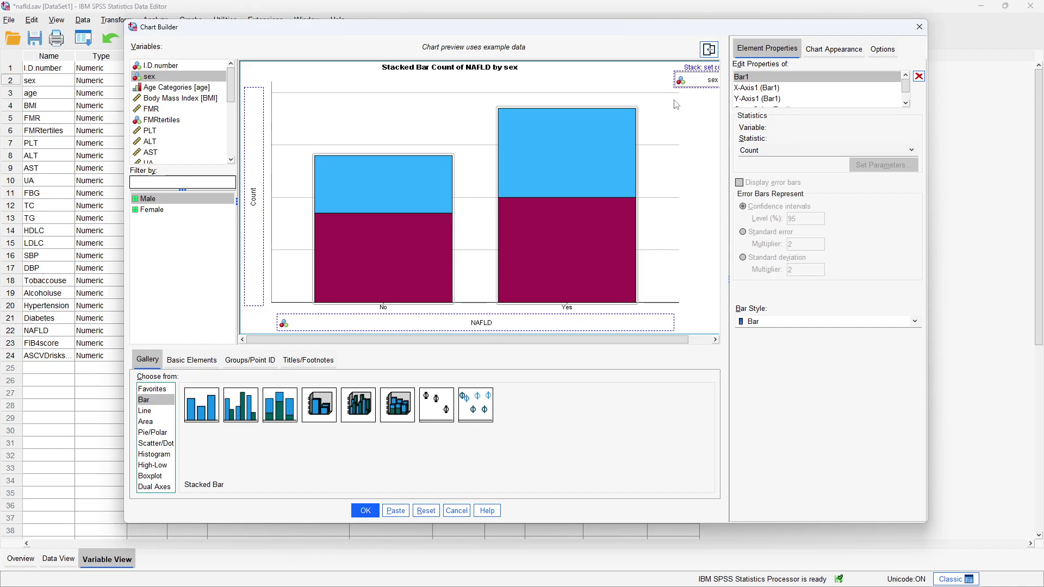
left_click(366, 510)
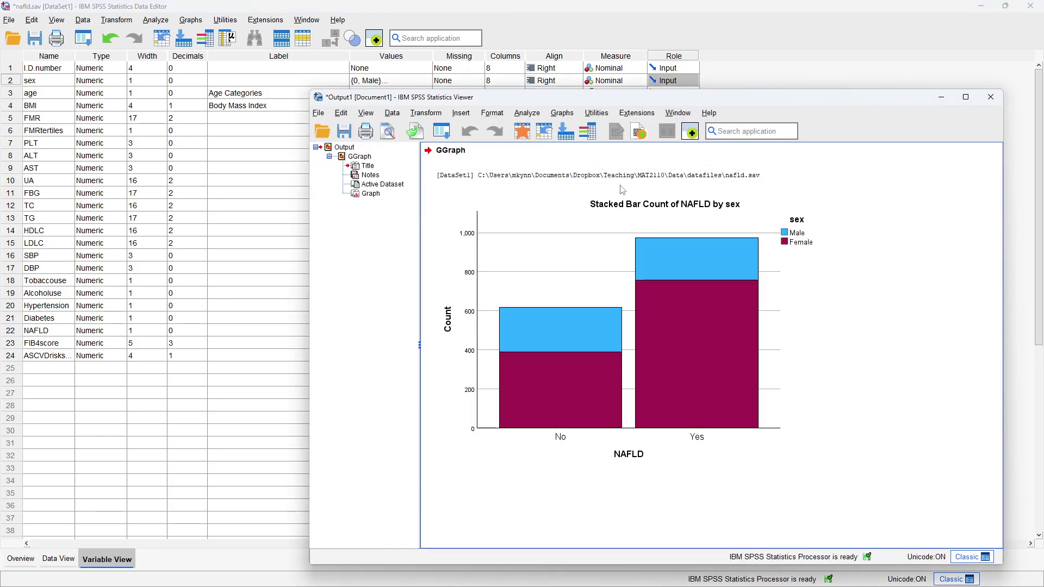
Step: Delete the active dataset path line above the stacked bar chart and move the output window higher
left_click(734, 179)
key("Delete")
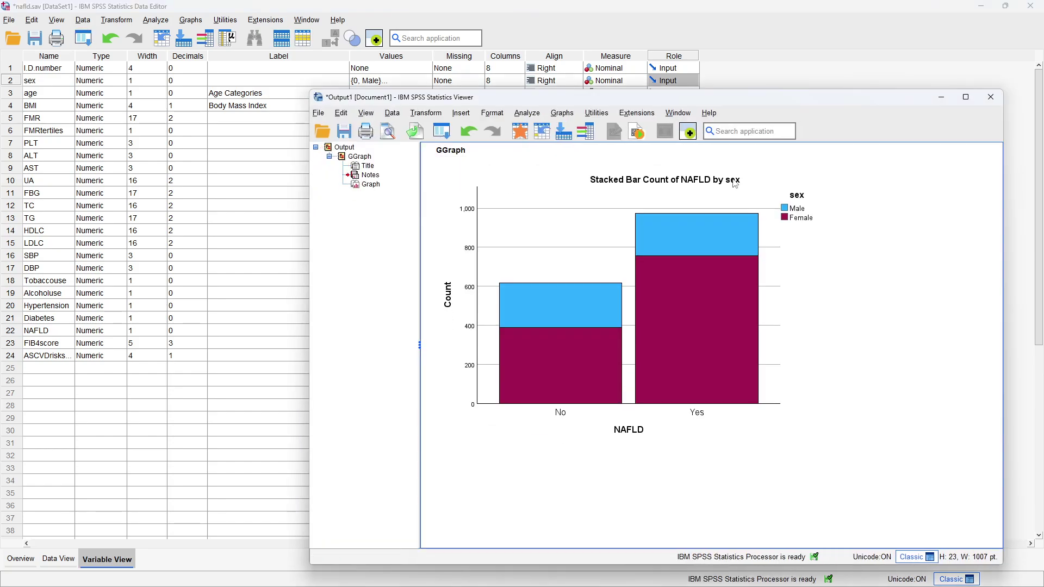
left_click(735, 183)
left_click_drag(774, 90, 772, 42)
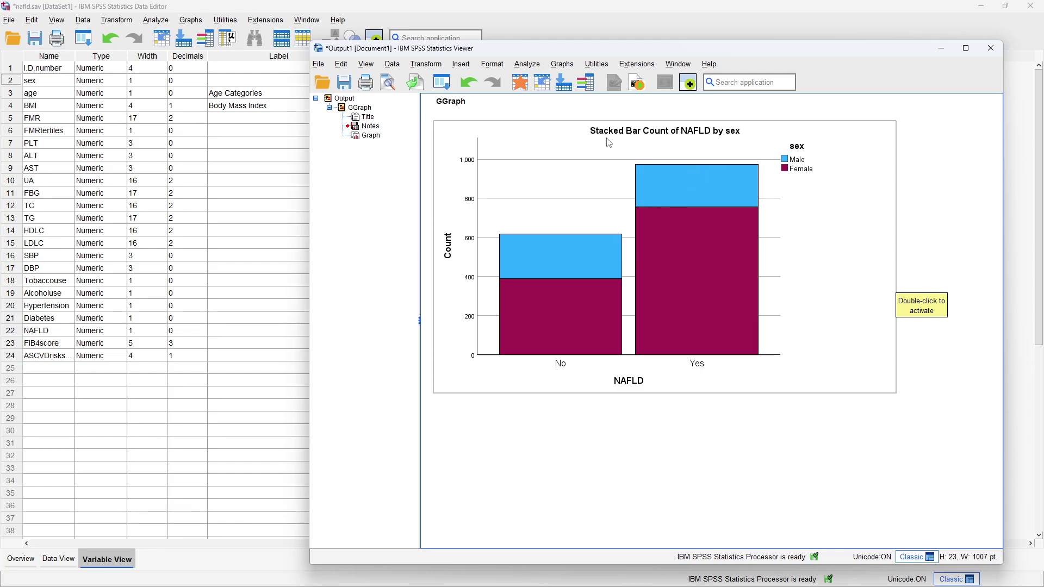
Step: Reopen the stacked bar chart of NAFLD by sex in the Chart Builder and set its bar statistic to Percentage
left_click(560, 65)
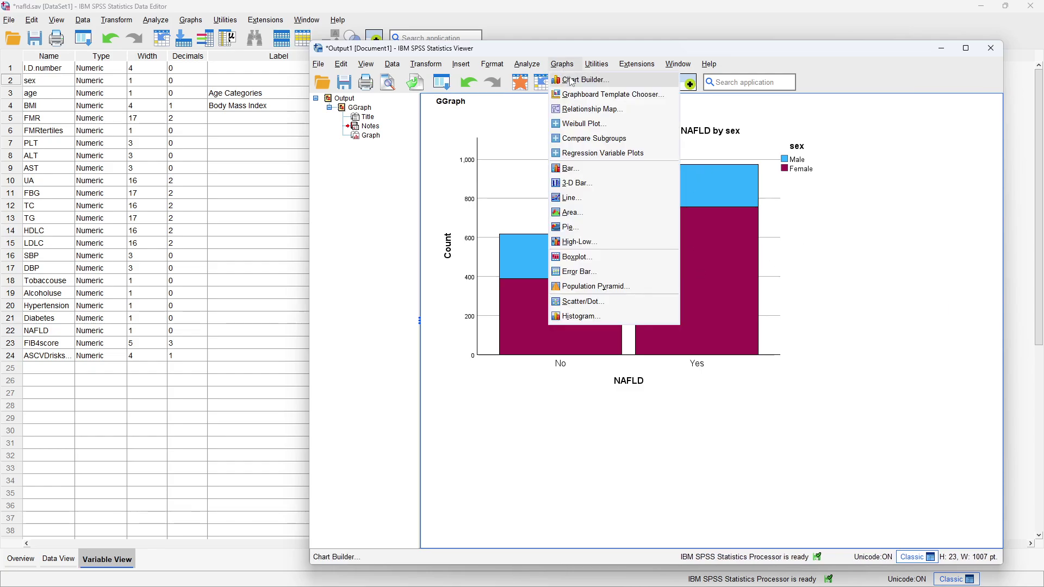
left_click(569, 79)
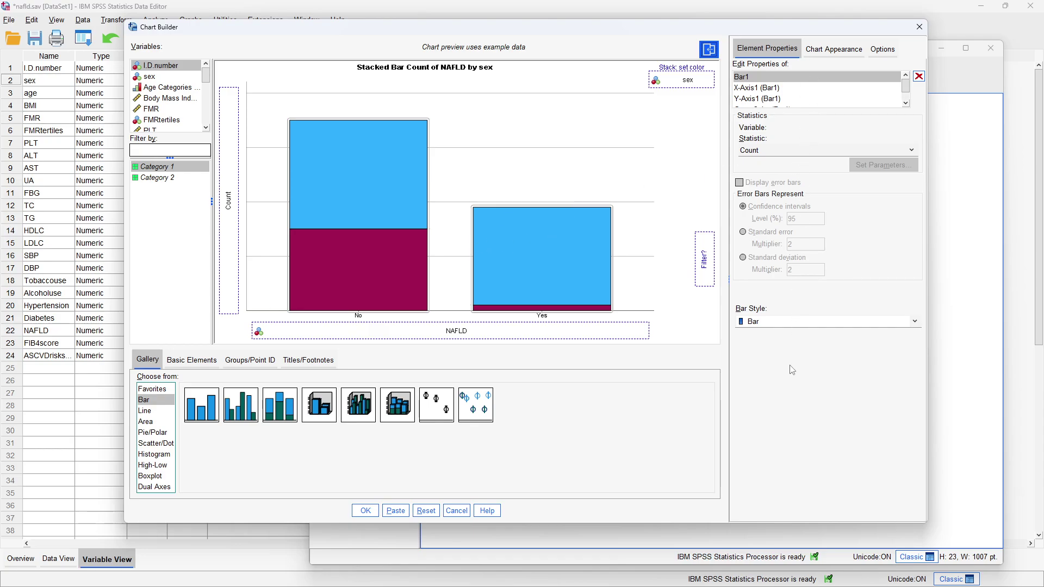
left_click(795, 152)
left_click(791, 185)
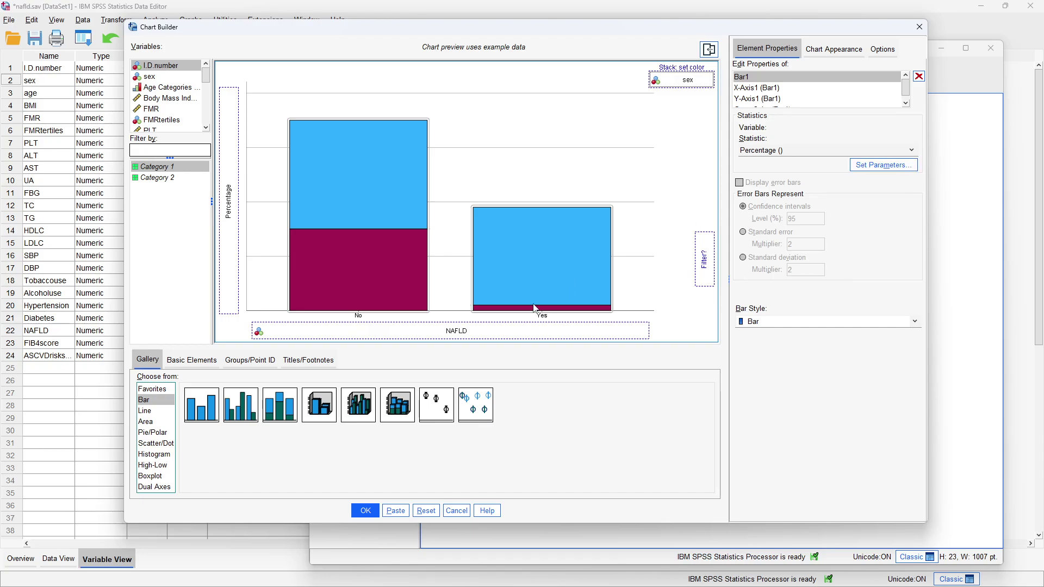
Step: Set the percentage denominator to Total for Each X-Axis Category and generate the chart
left_click(864, 165)
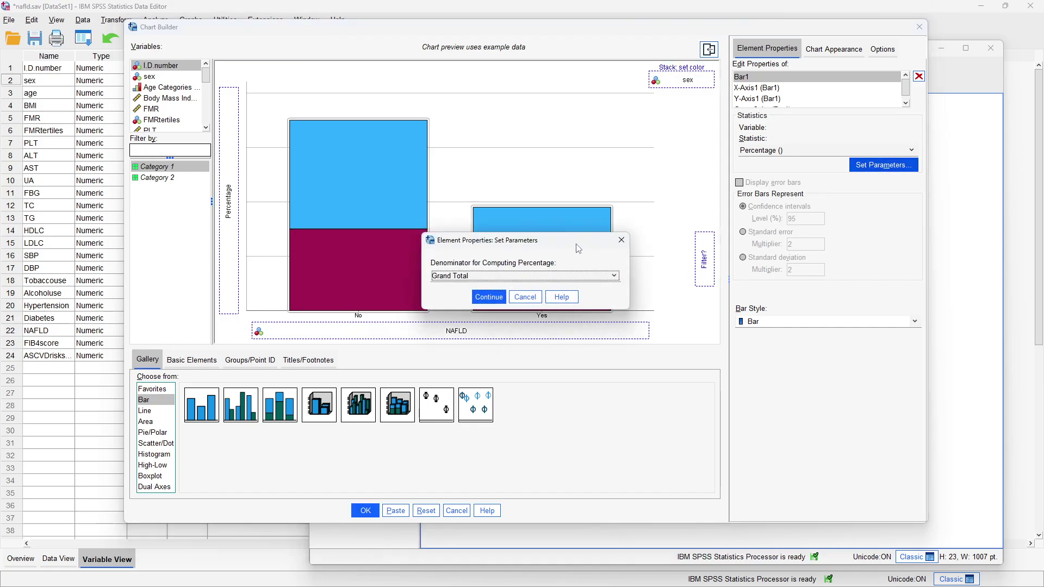
left_click_drag(575, 240, 770, 202)
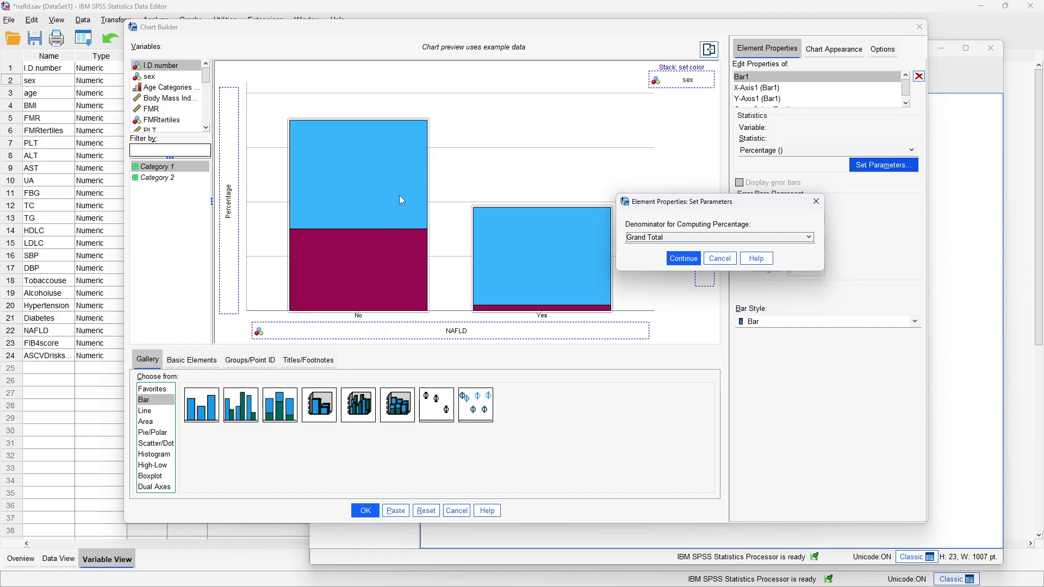
left_click(656, 237)
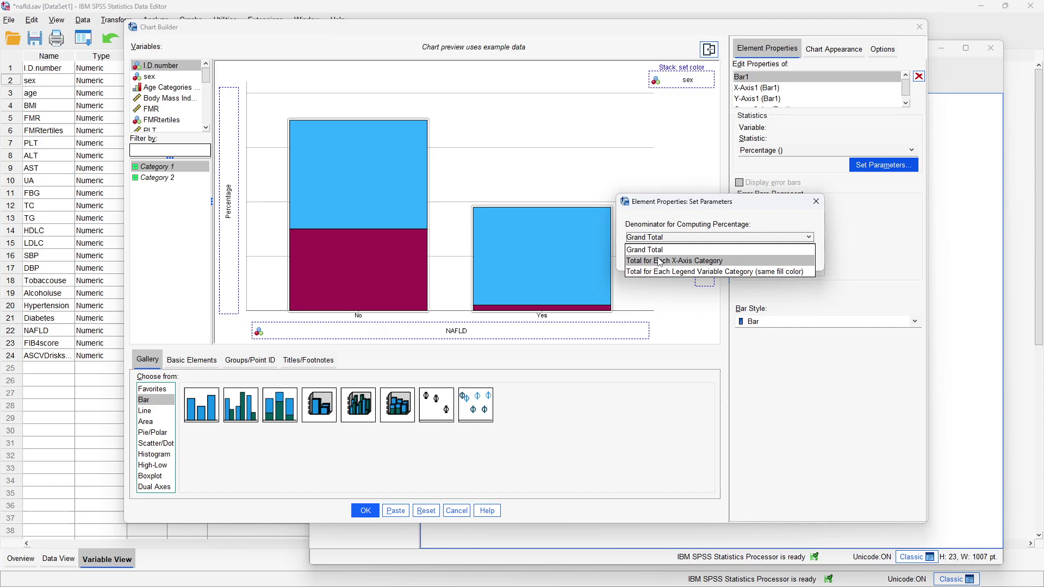
left_click(659, 260)
left_click(677, 259)
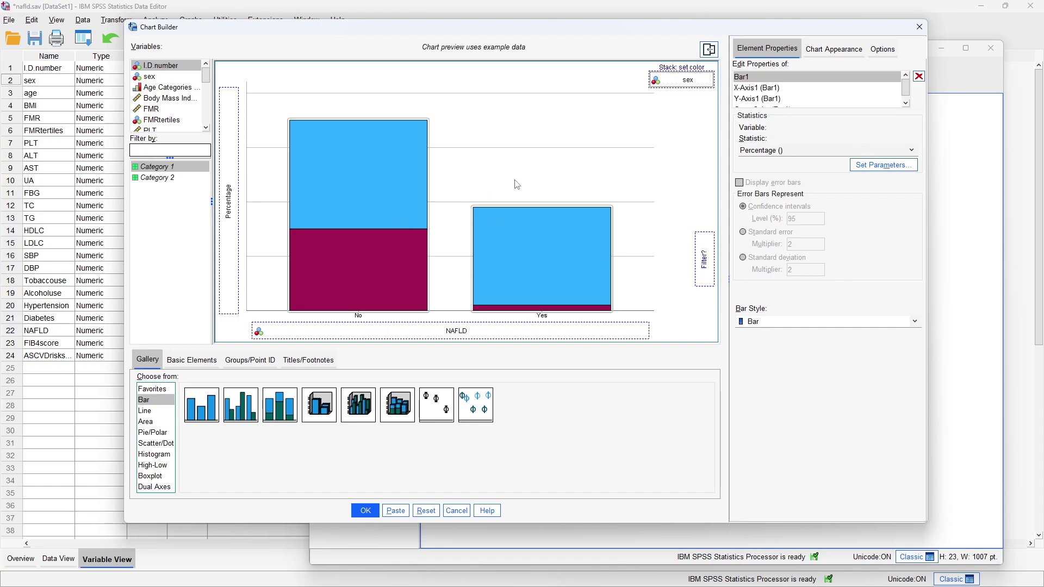
left_click(374, 514)
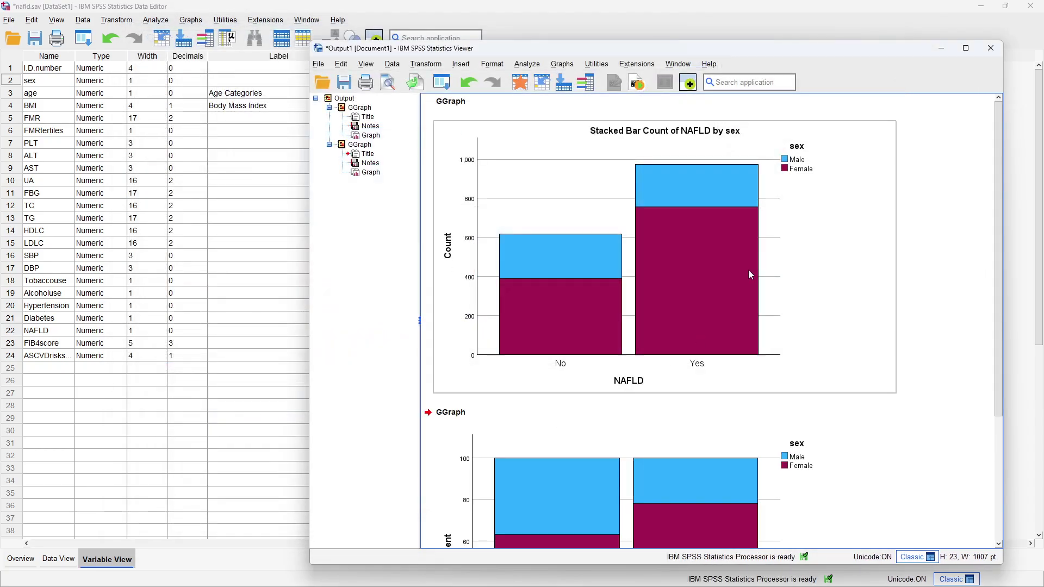
Step: Open the percentage chart in the Chart Editor and set its height to 200 points with the aspect ratio maintained
left_click(717, 159)
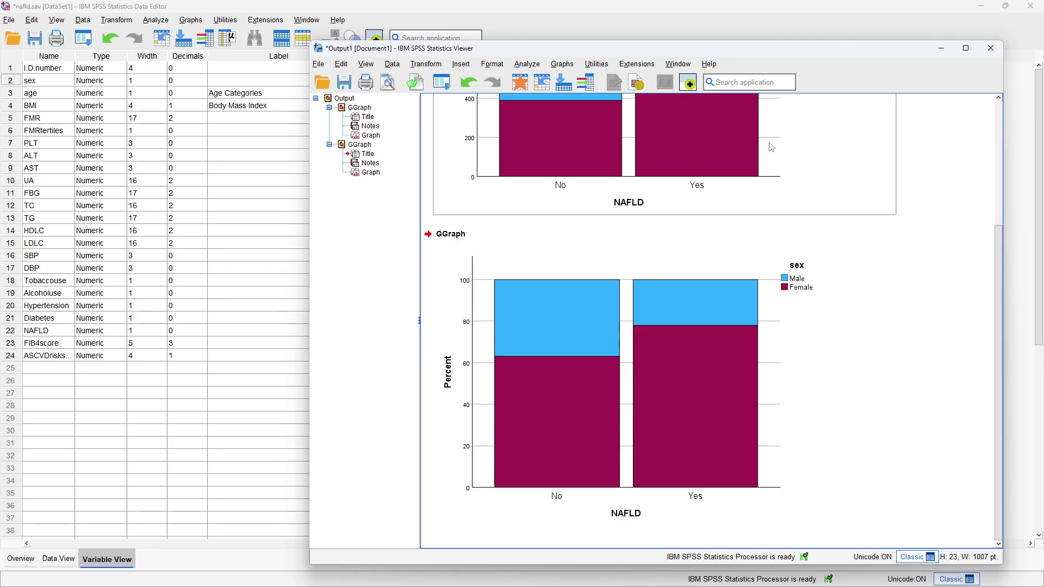
left_click(752, 297)
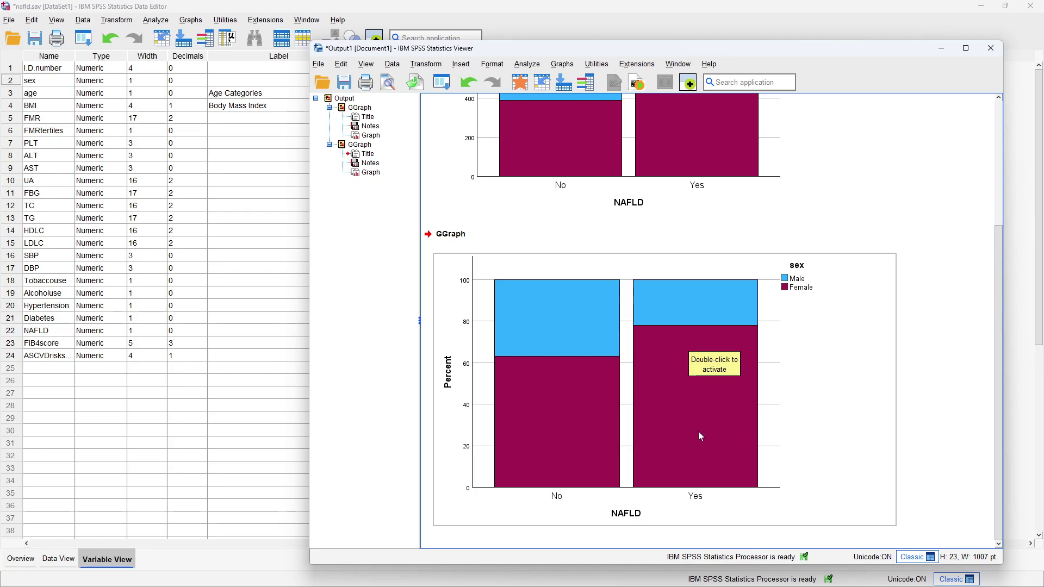
double_click(729, 394)
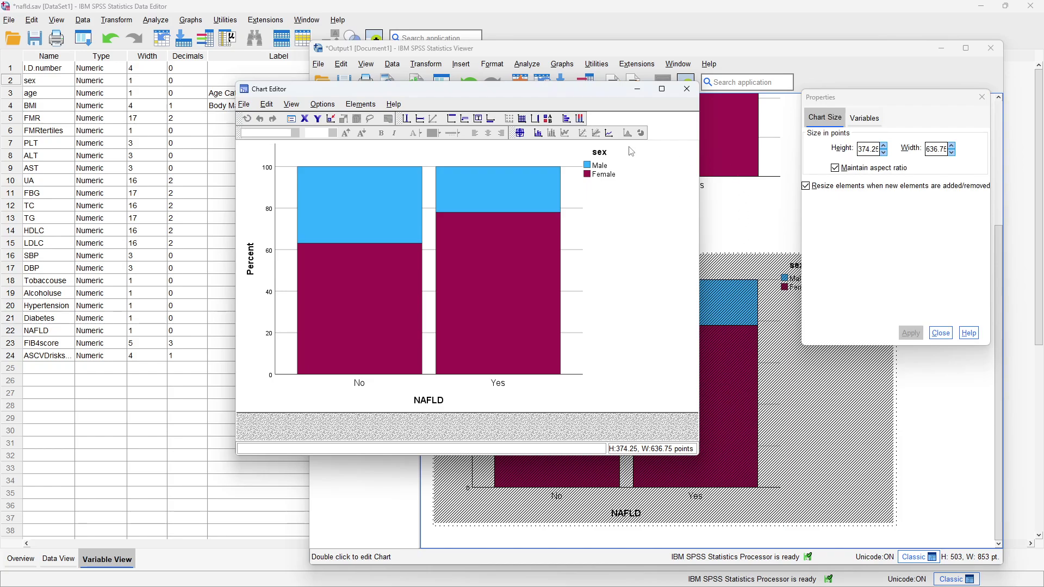
left_click_drag(888, 101, 791, 98)
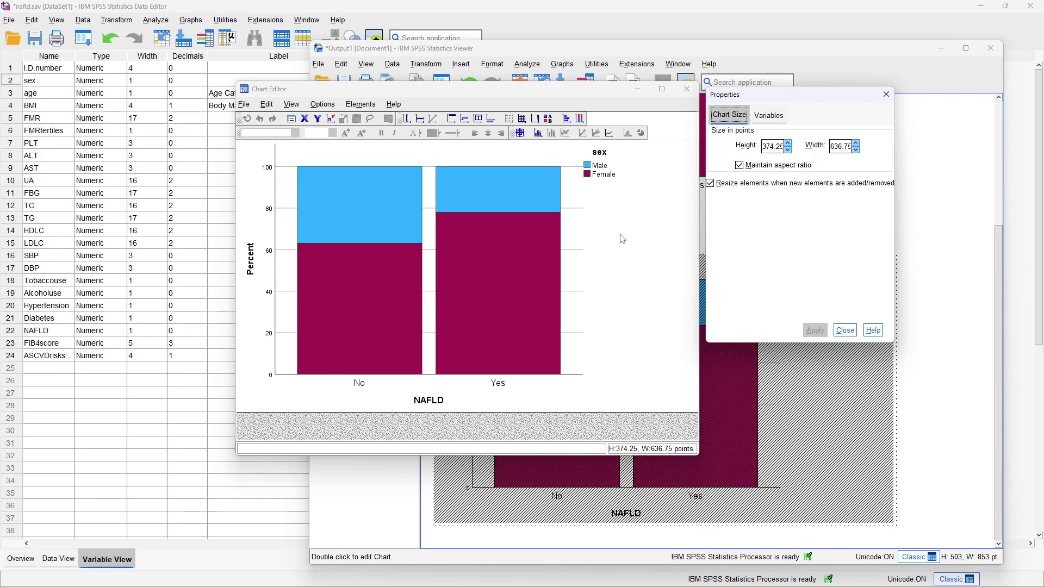
left_click(764, 147)
type("199.5")
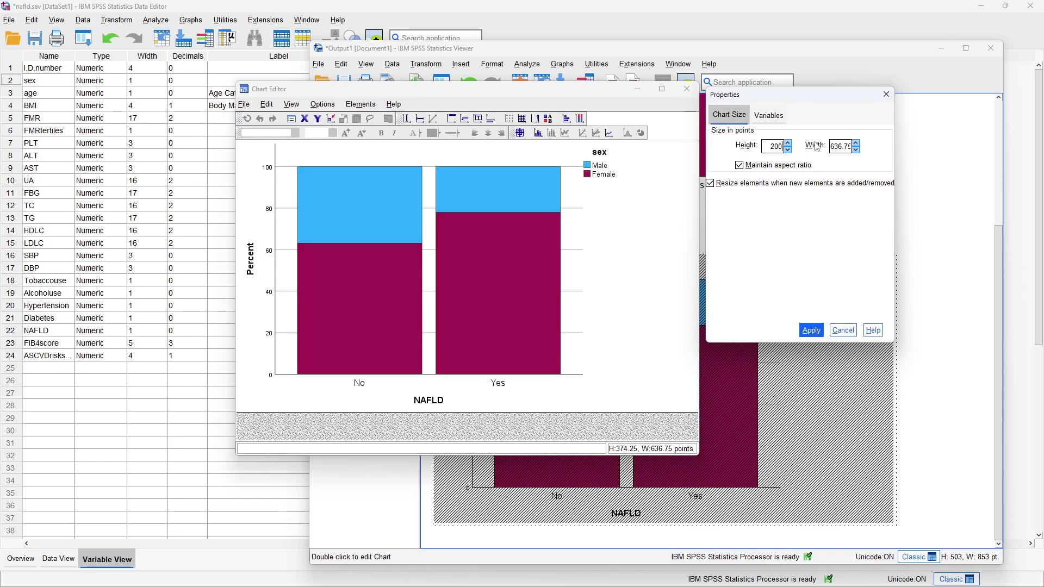
left_click(805, 330)
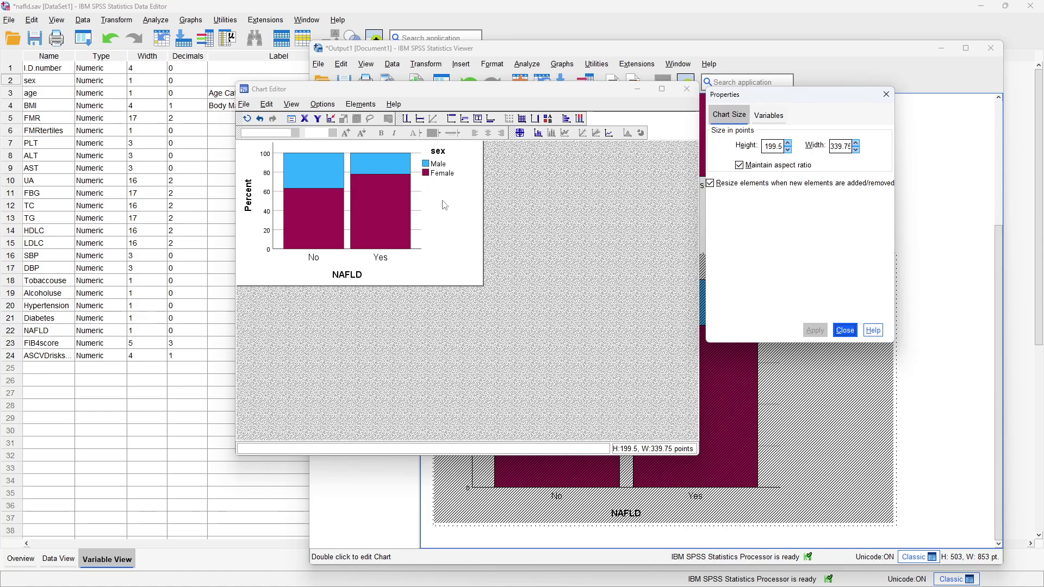
Step: Change the fill colour of the Female bar segments to dark blue (9, 38, 114)
left_click(388, 200)
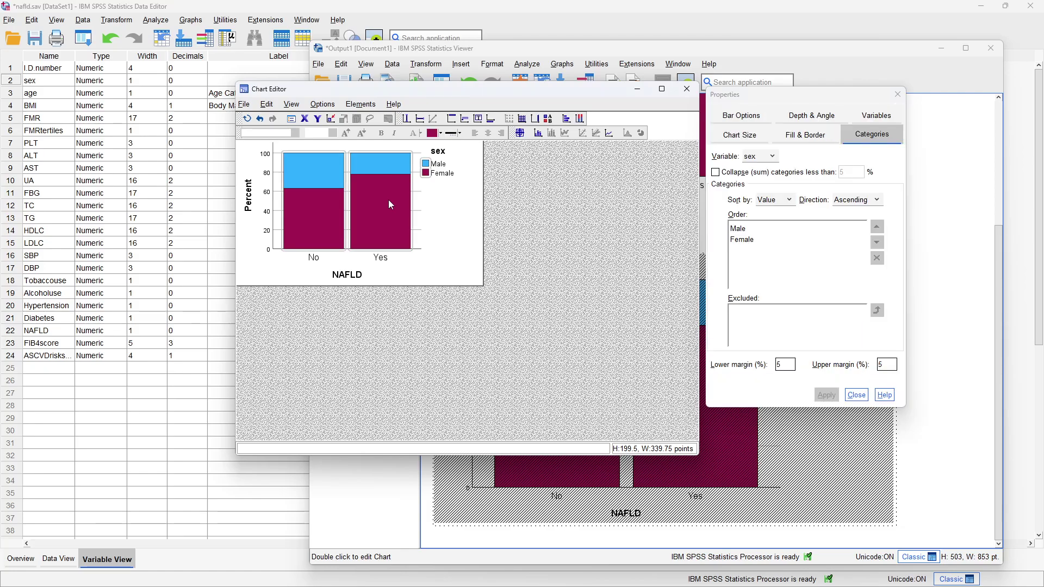
left_click(388, 201)
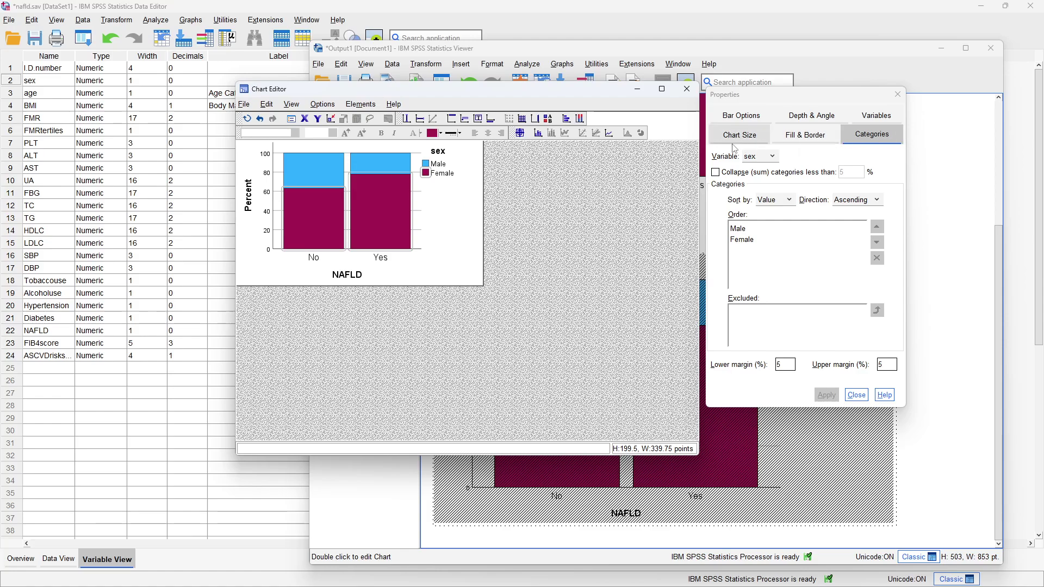
left_click(744, 116)
left_click(805, 134)
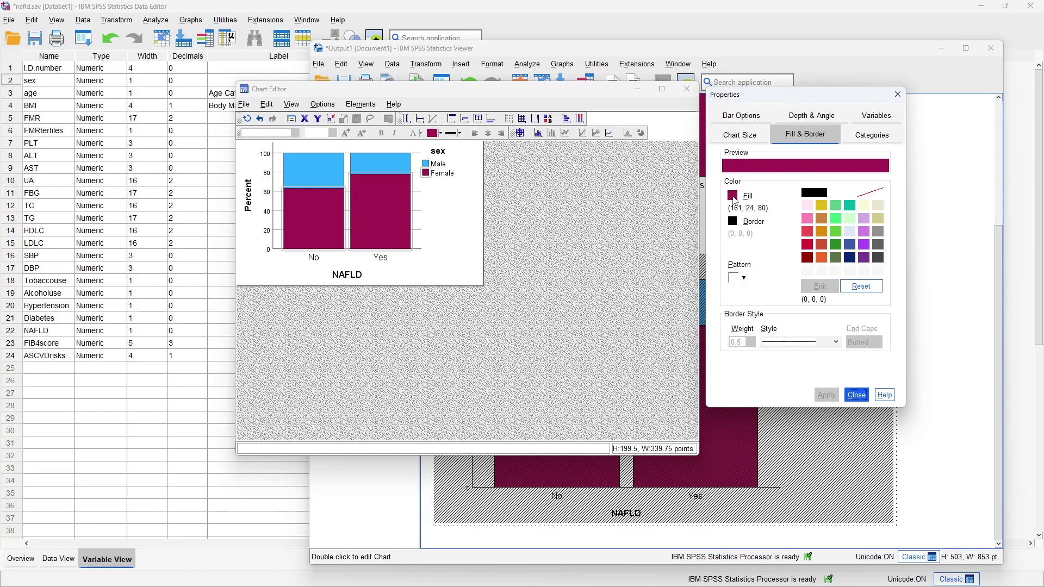
left_click(735, 199)
left_click(850, 258)
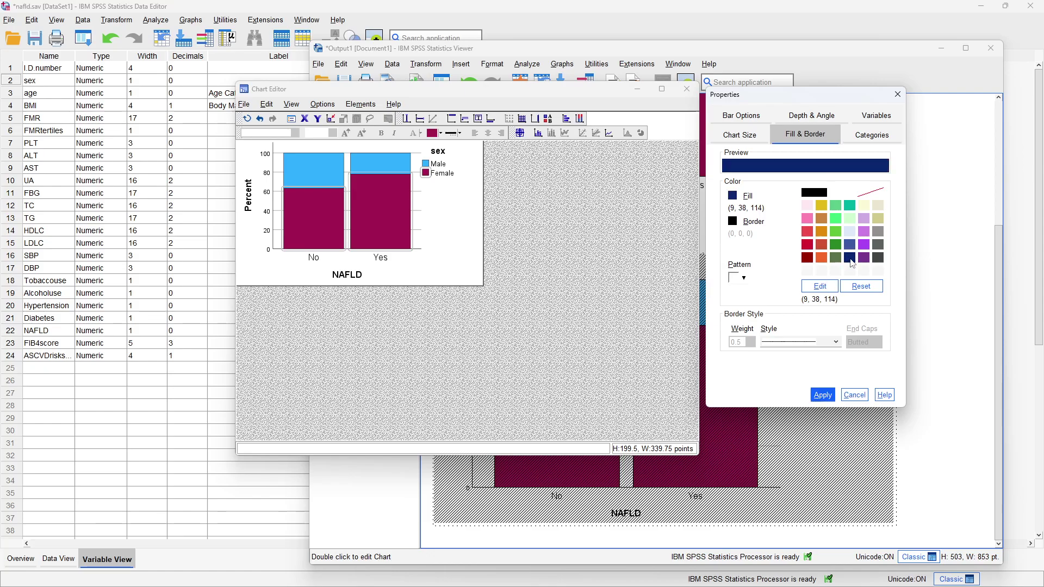
left_click(823, 394)
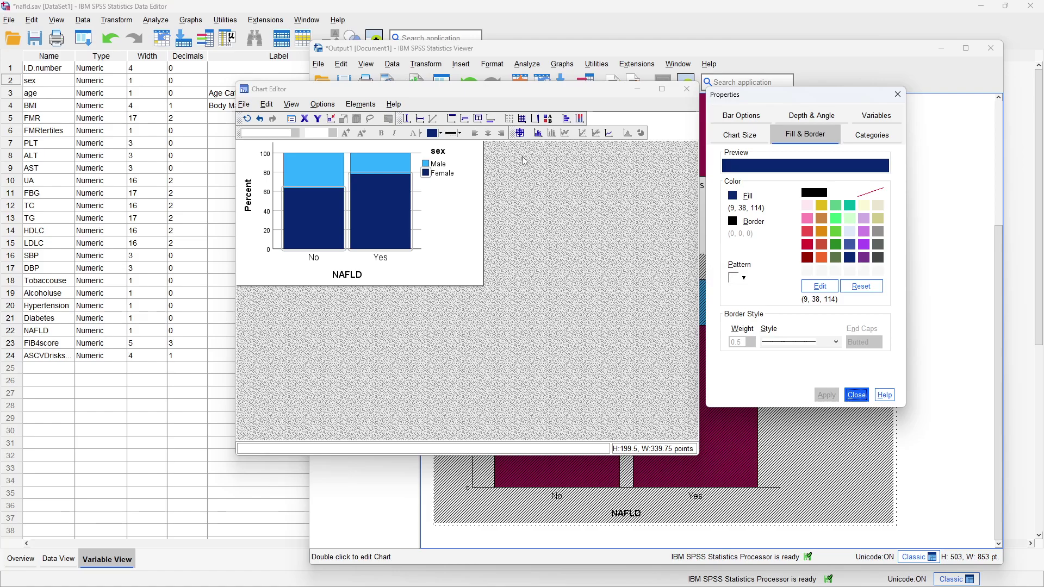
Step: Rename the percentage chart's legend title to Sex and look at the option for saving a chart template
left_click(441, 153)
left_click(441, 155)
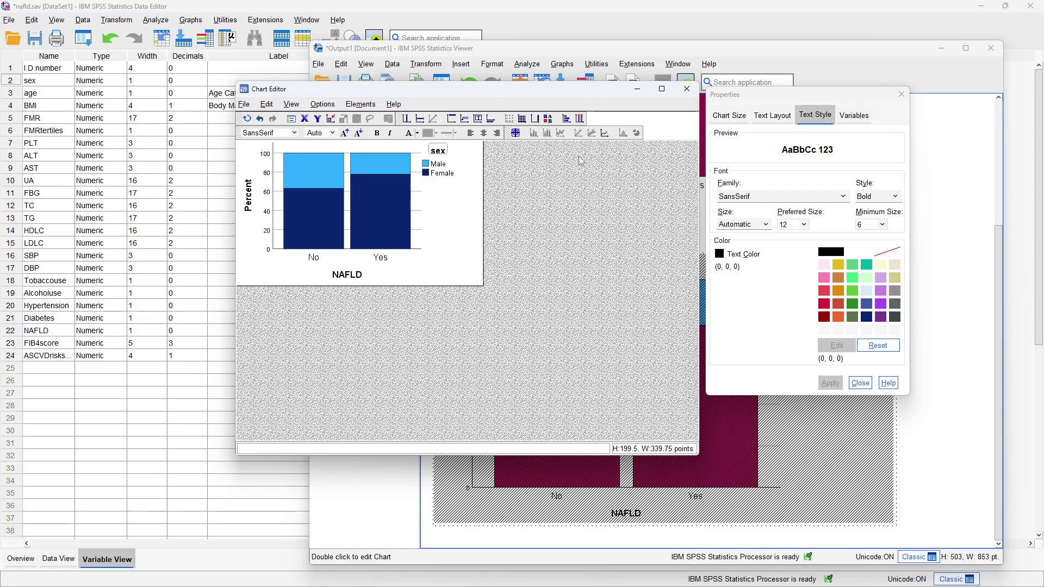
left_click(438, 150)
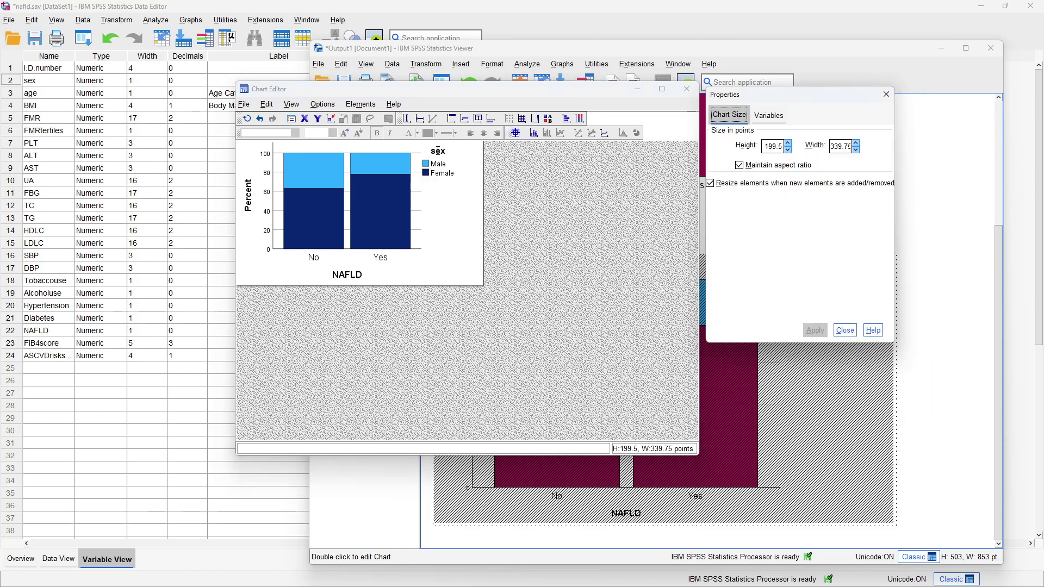
left_click(438, 150)
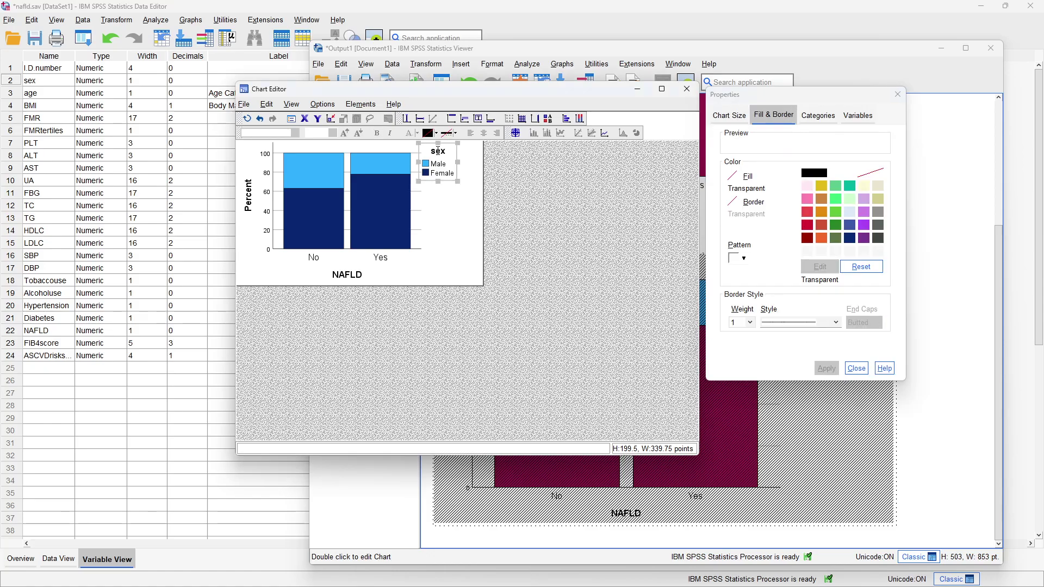
left_click(438, 151)
left_click(439, 151)
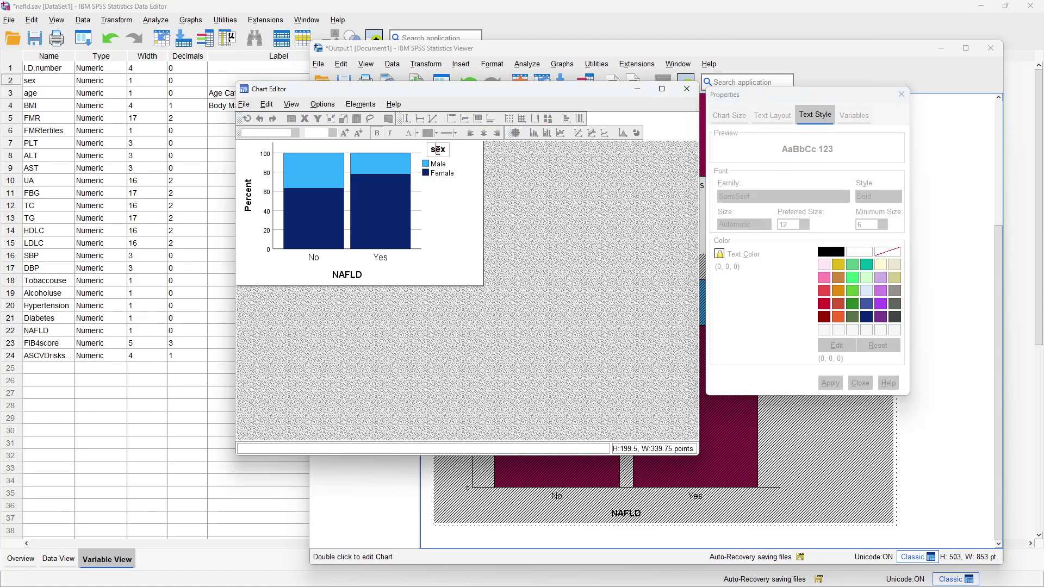
key("BackSpace")
type("S")
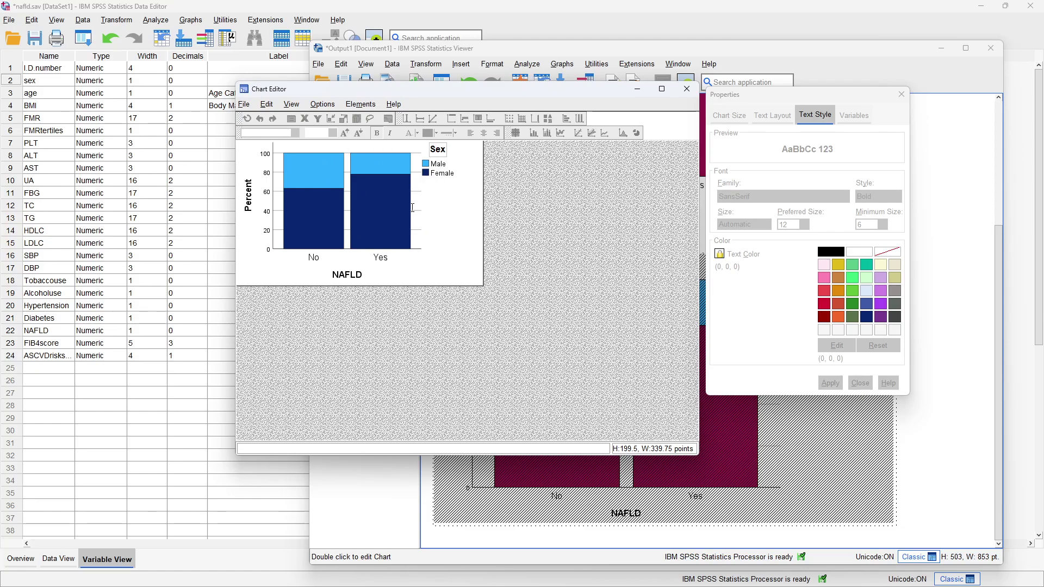
left_click(244, 105)
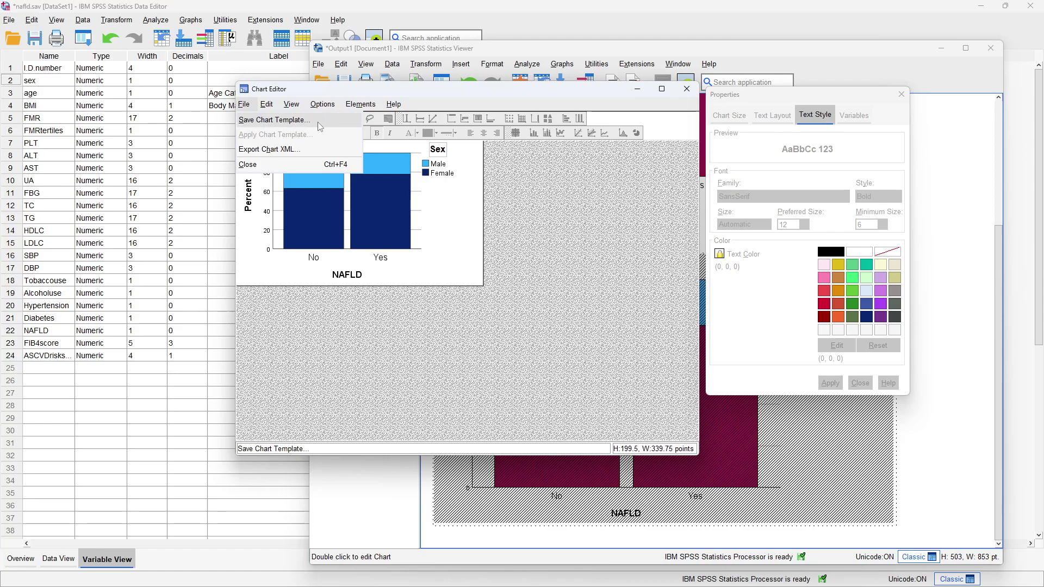
left_click(355, 167)
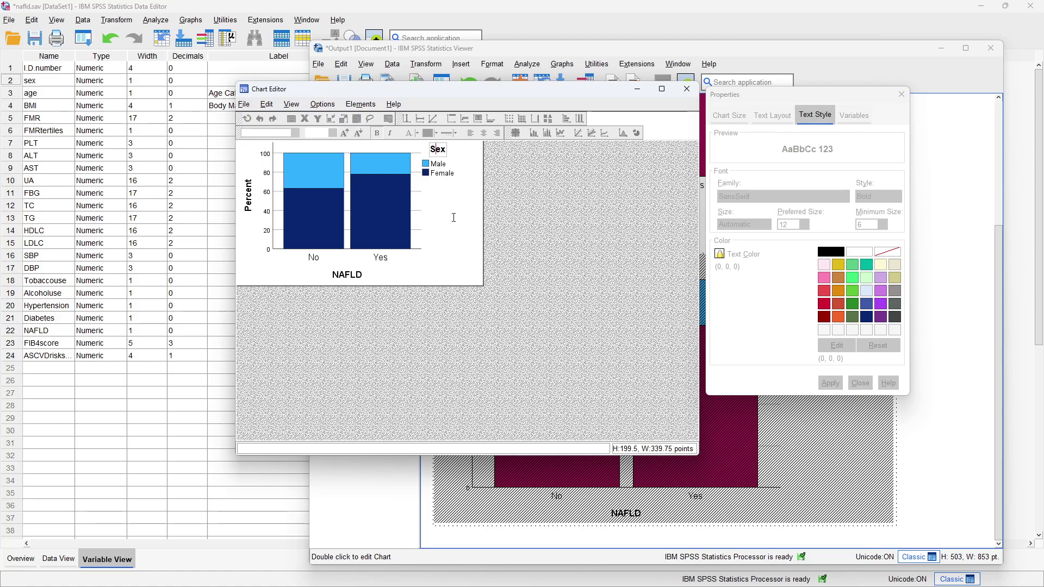
left_click(450, 233)
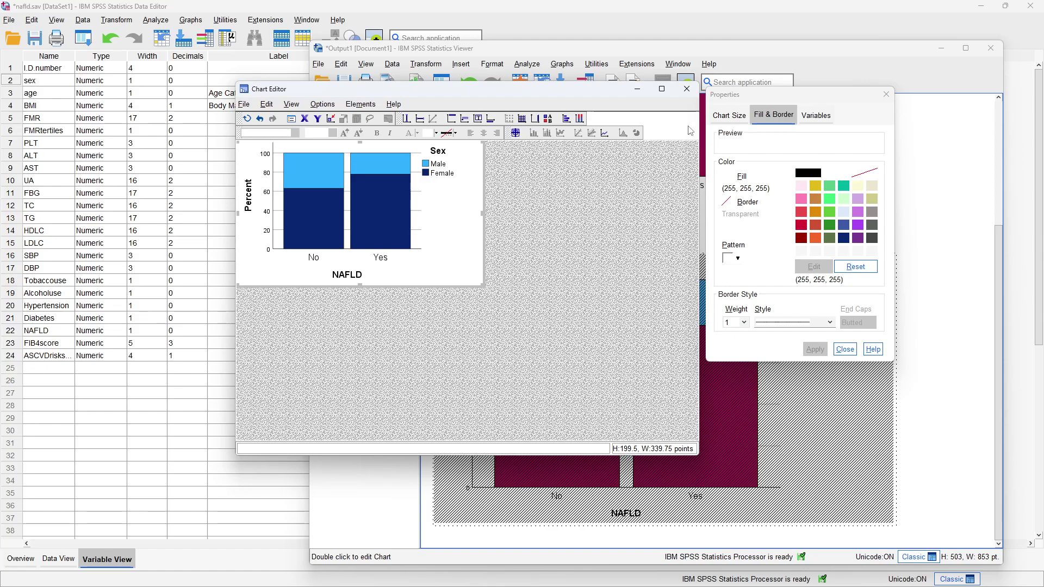
Step: Close the Chart Editor, return to the output viewer and look at the copy and export options for the percentage chart
left_click(687, 90)
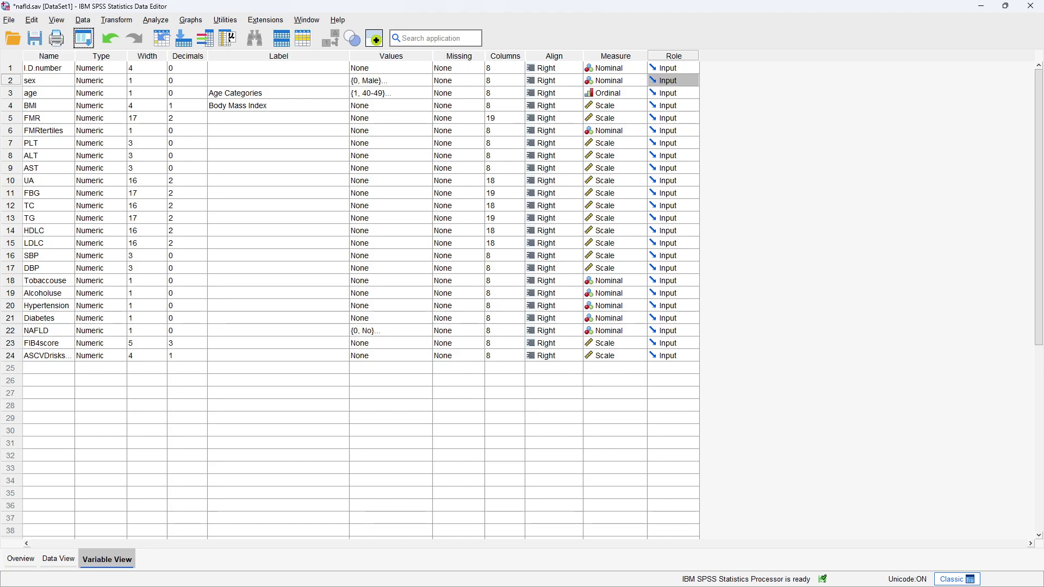
key("alt+Tab")
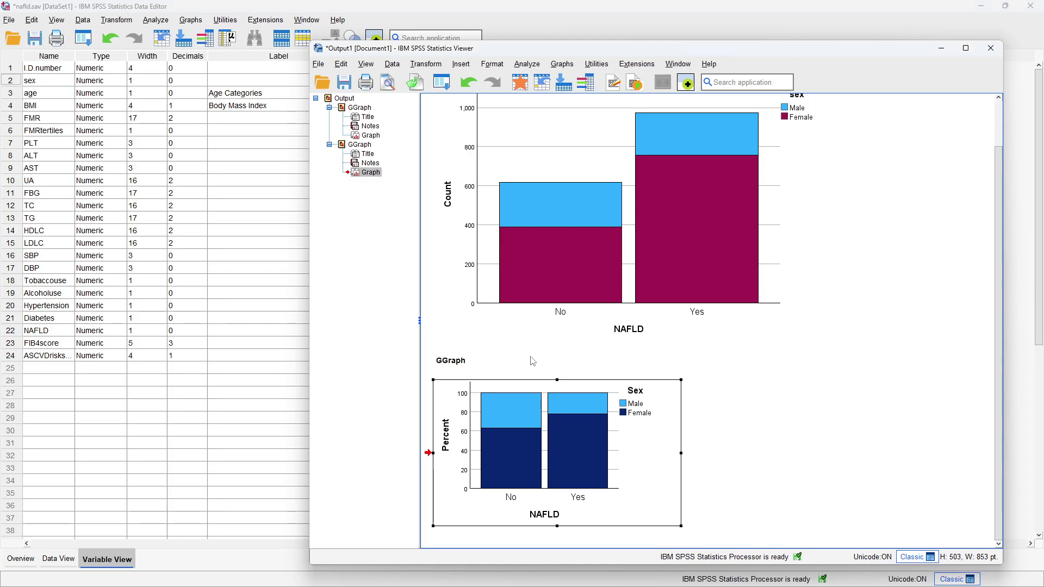
right_click(646, 460)
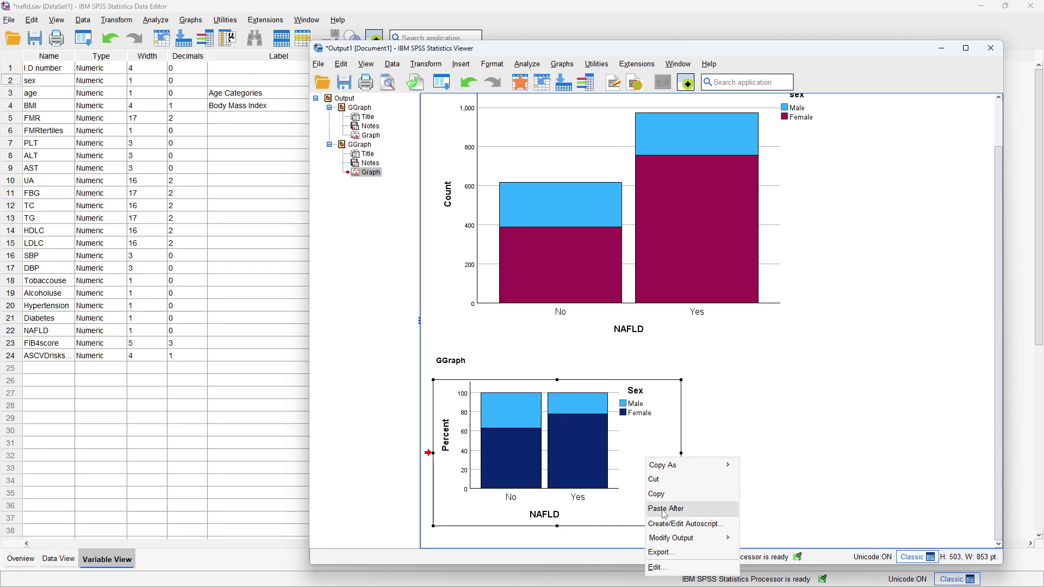
left_click(760, 373)
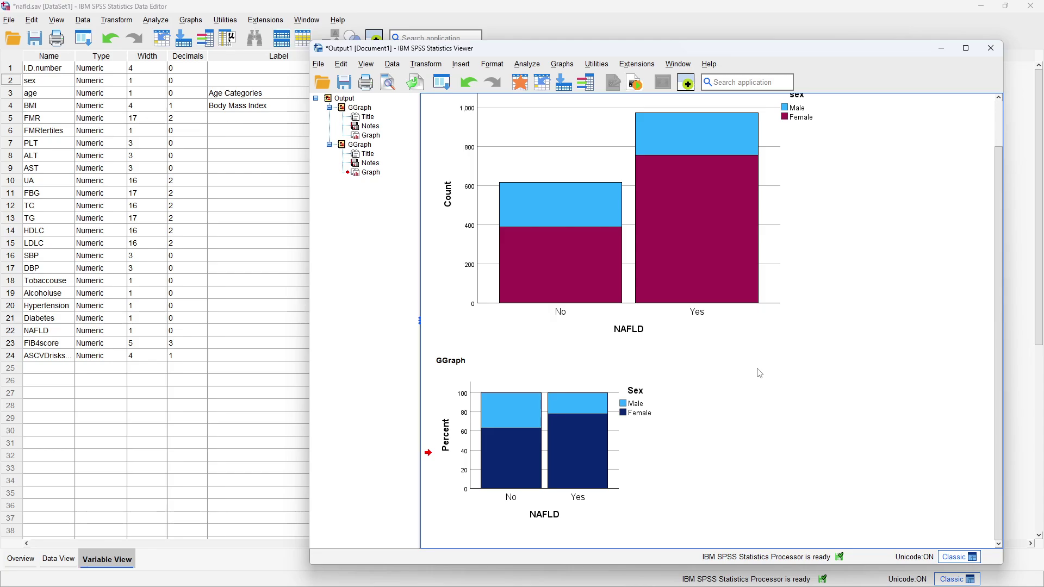
Step: Add the line "I can add notes here." beneath the GGraph title above the percentage chart
left_click(741, 340)
left_click(550, 363)
double_click(476, 359)
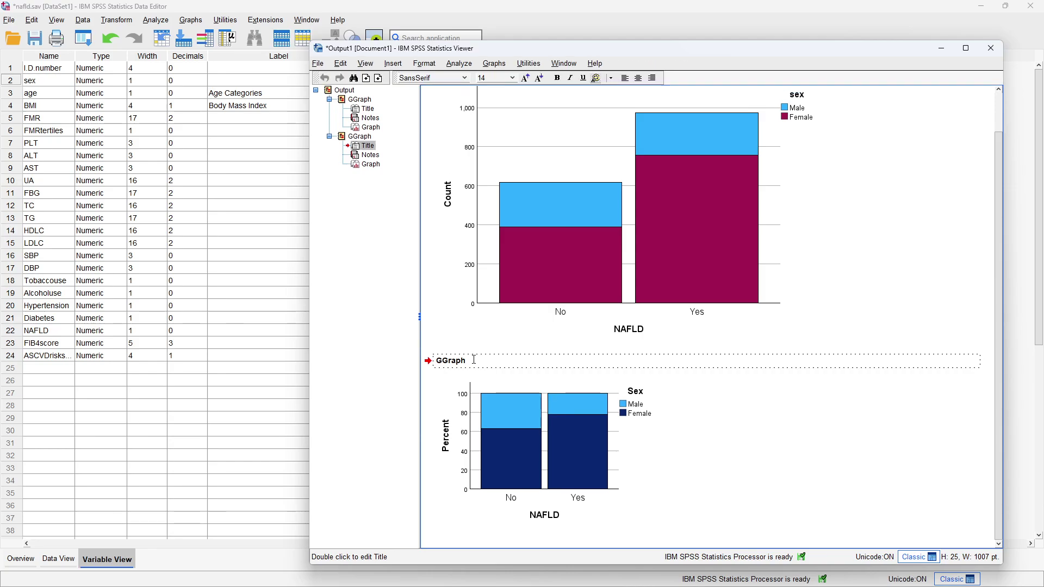
key("Return")
type("I can")
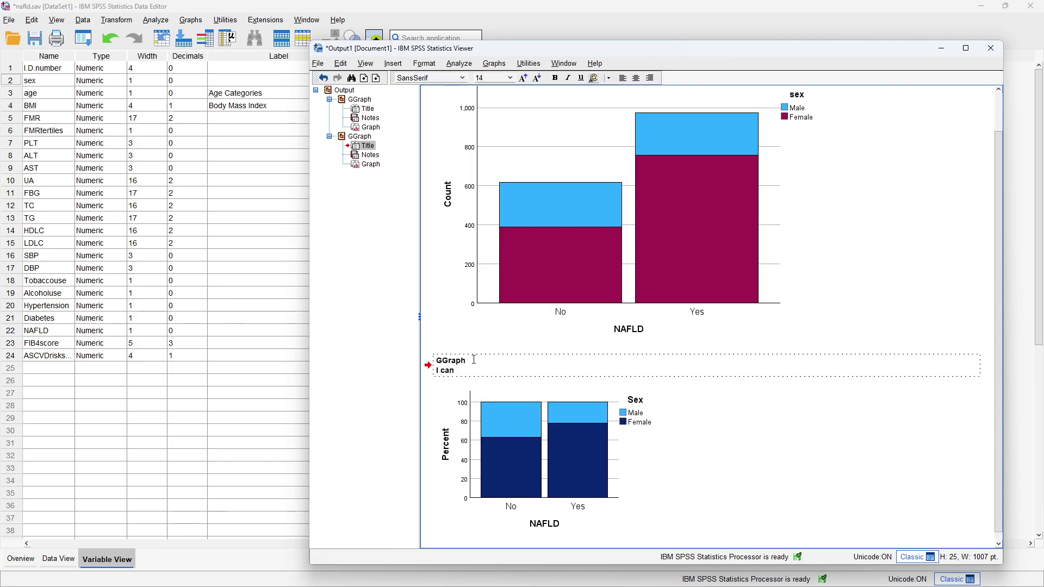
type(" add notes here.")
left_click(764, 408)
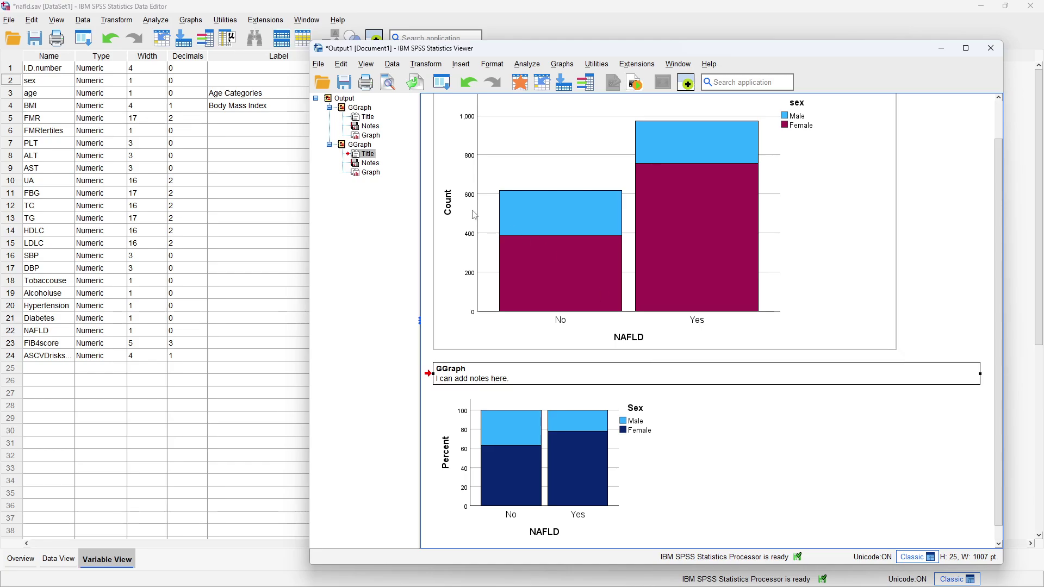
Step: Rename the count chart's entry in the output outline as Bar Graph
left_click(846, 242)
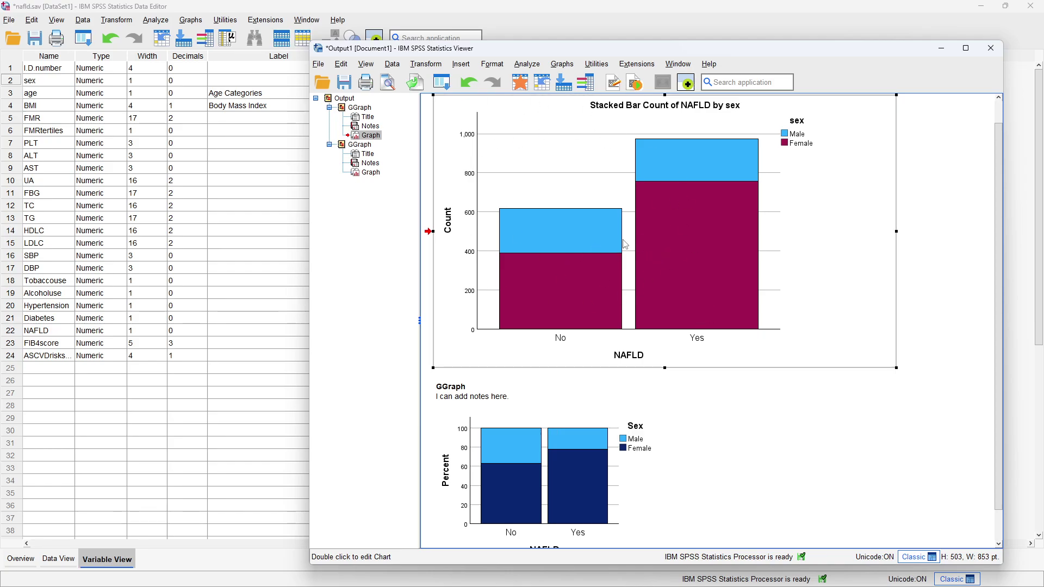
left_click(370, 136)
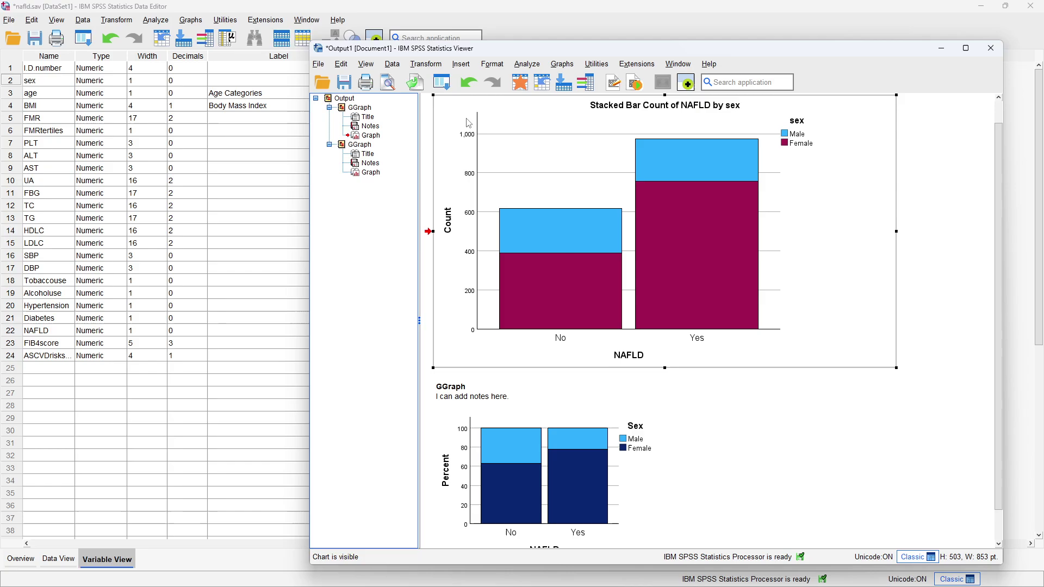
type("Bar")
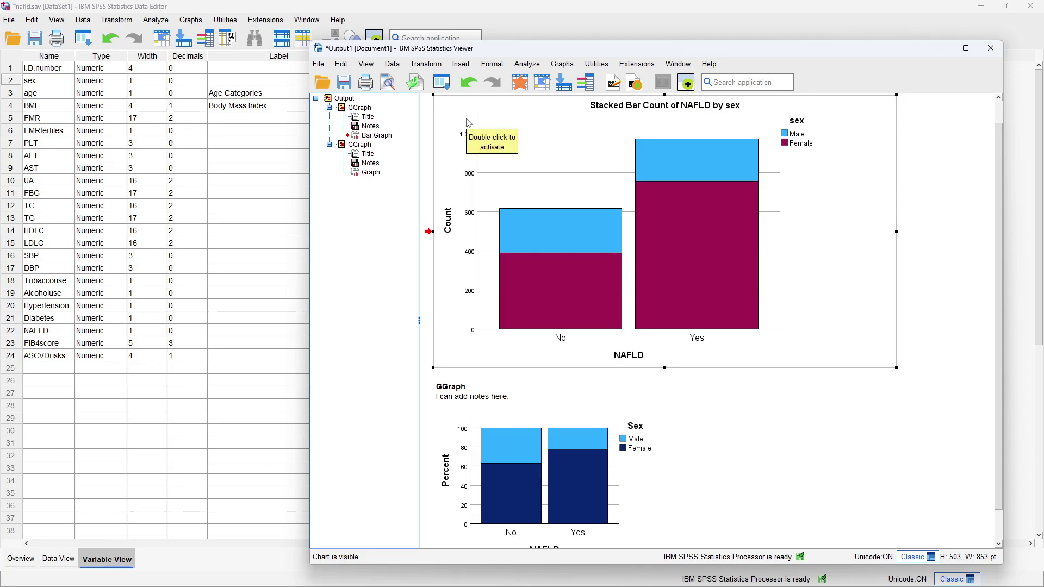
left_click(747, 420)
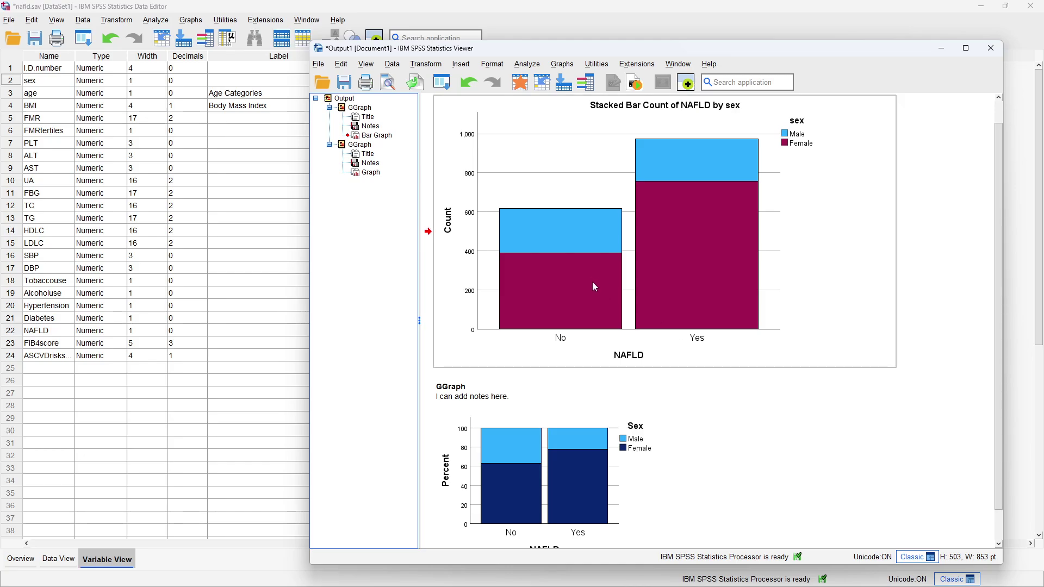
Step: Reopen the percentage chart's setup in Chart Builder and paste its commands into a new syntax file
scroll(611, 271, "down", 1)
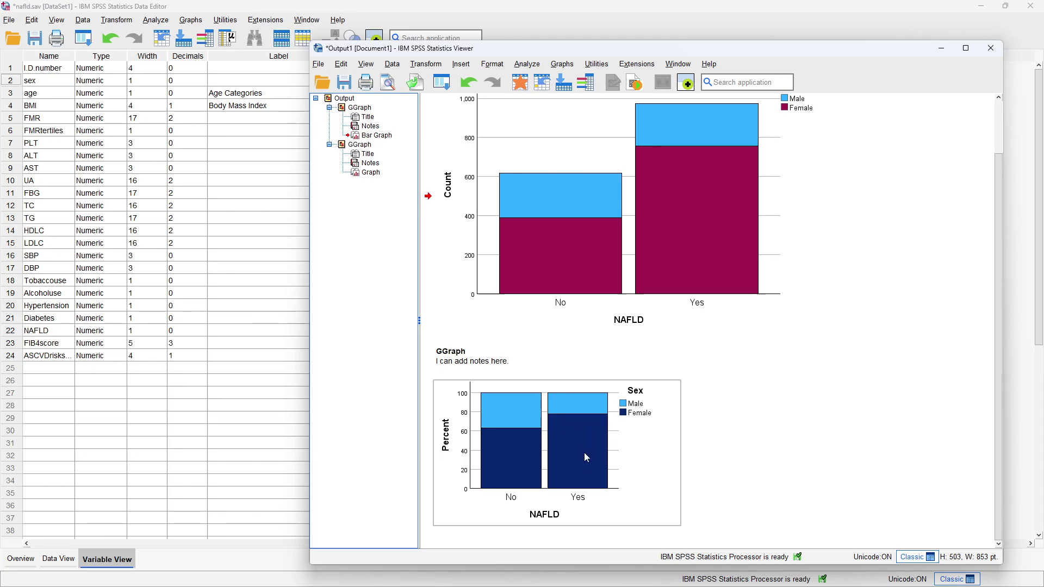
scroll(709, 292, "up", 2)
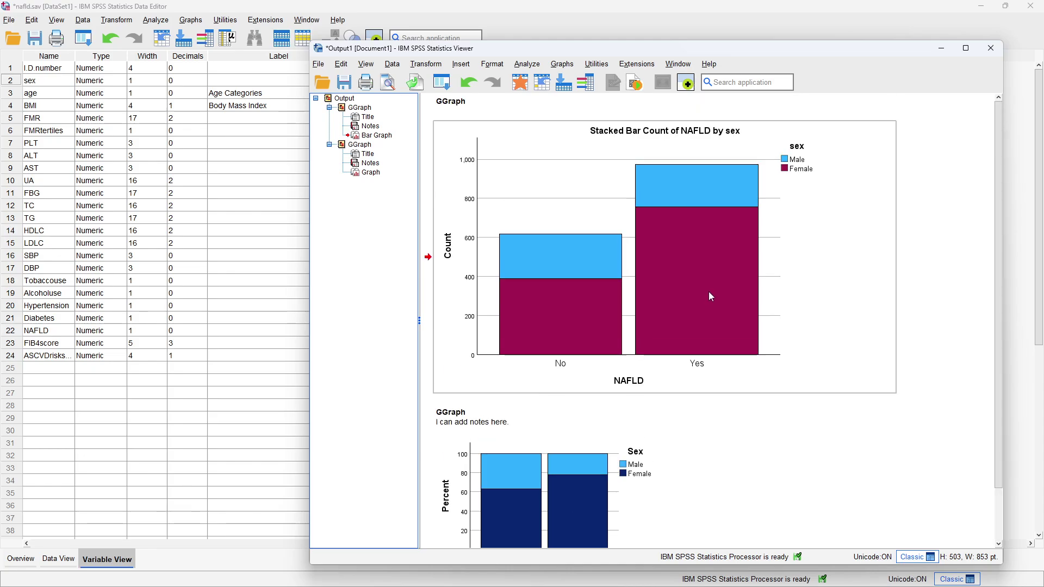
scroll(706, 279, "down", 2)
left_click(641, 455)
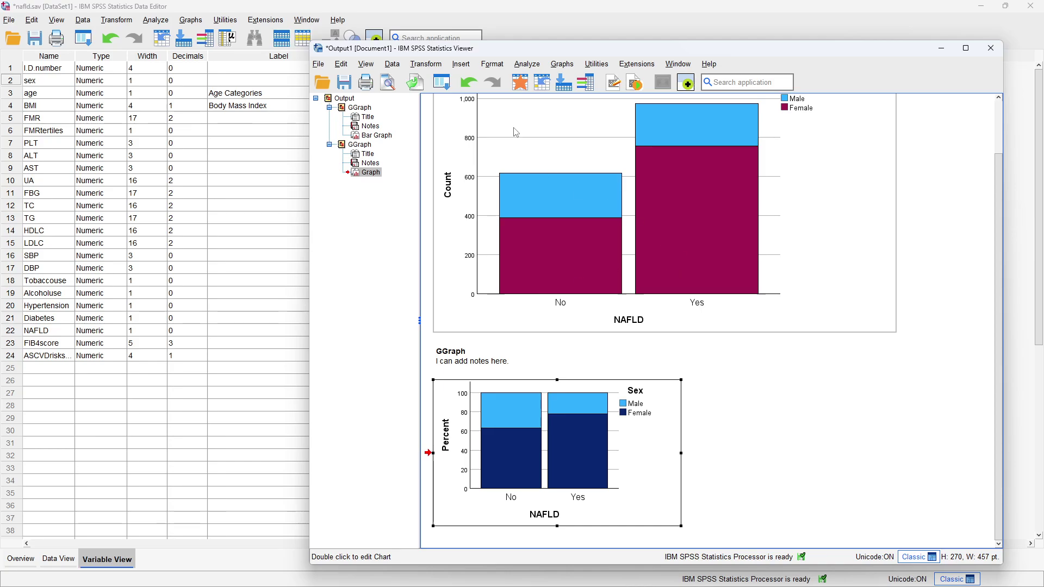
left_click(563, 65)
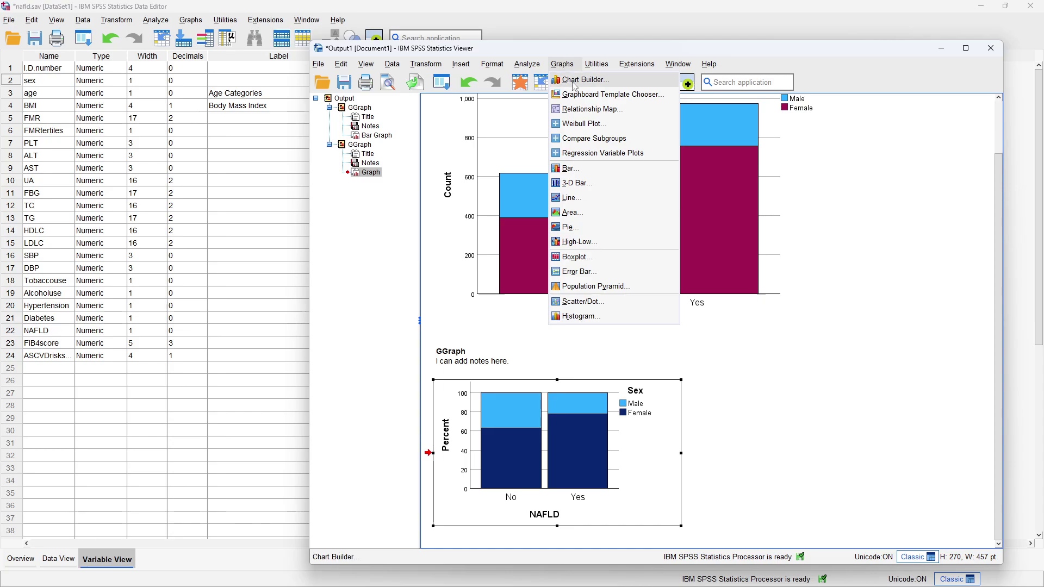
left_click(575, 86)
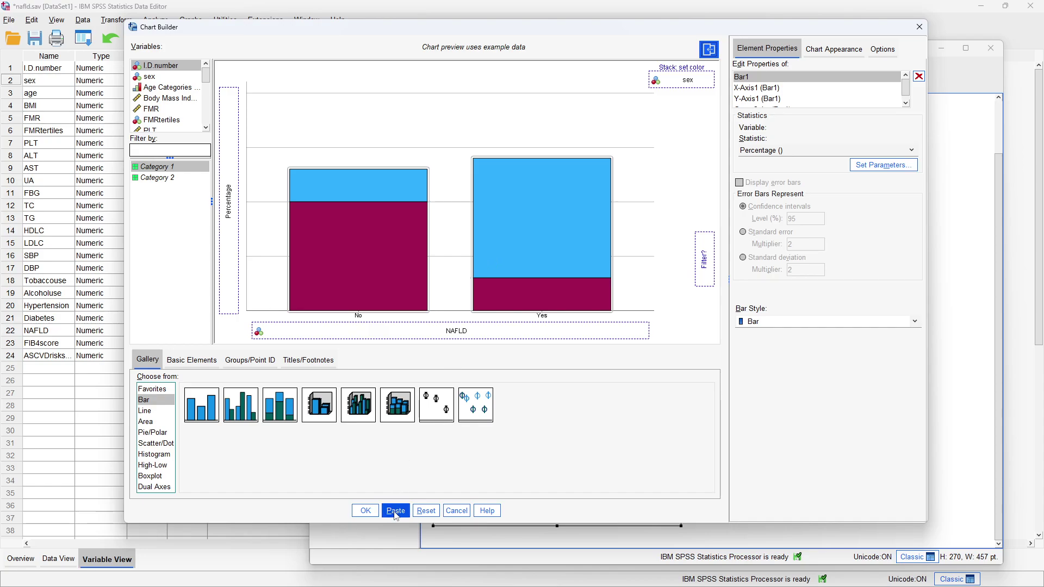
left_click(396, 511)
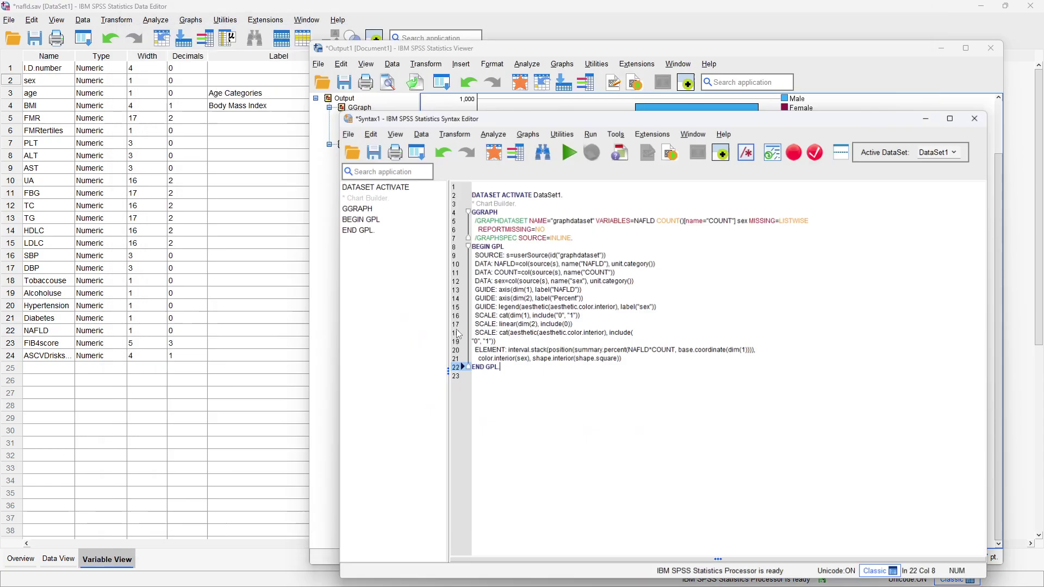
Step: Run the entire pasted chart syntax, from DATASET ACTIVATE to END GPL, and view the chart in the output
left_click_drag(745, 115, 746, 51)
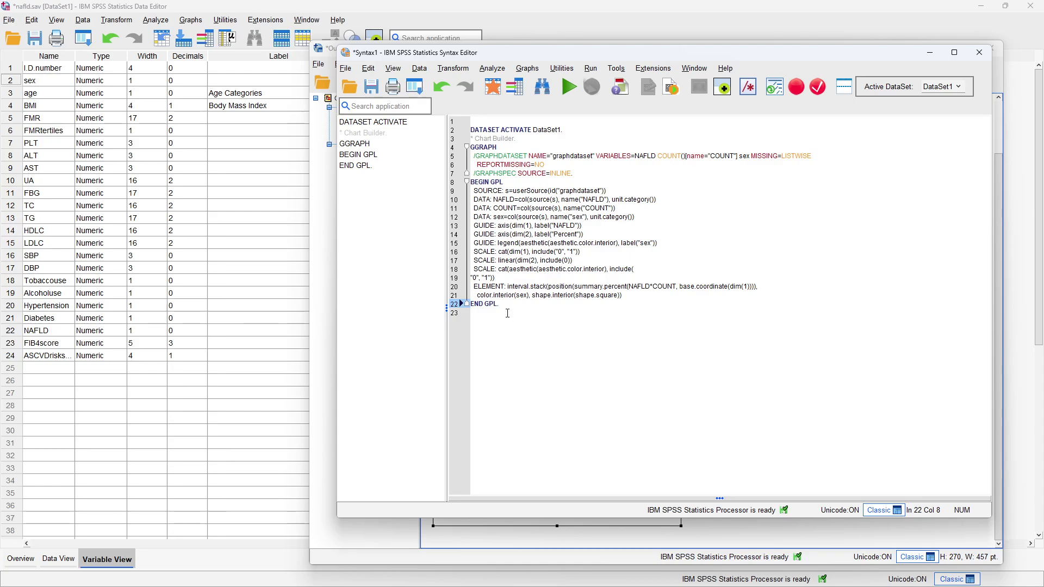
left_click_drag(508, 312, 471, 130)
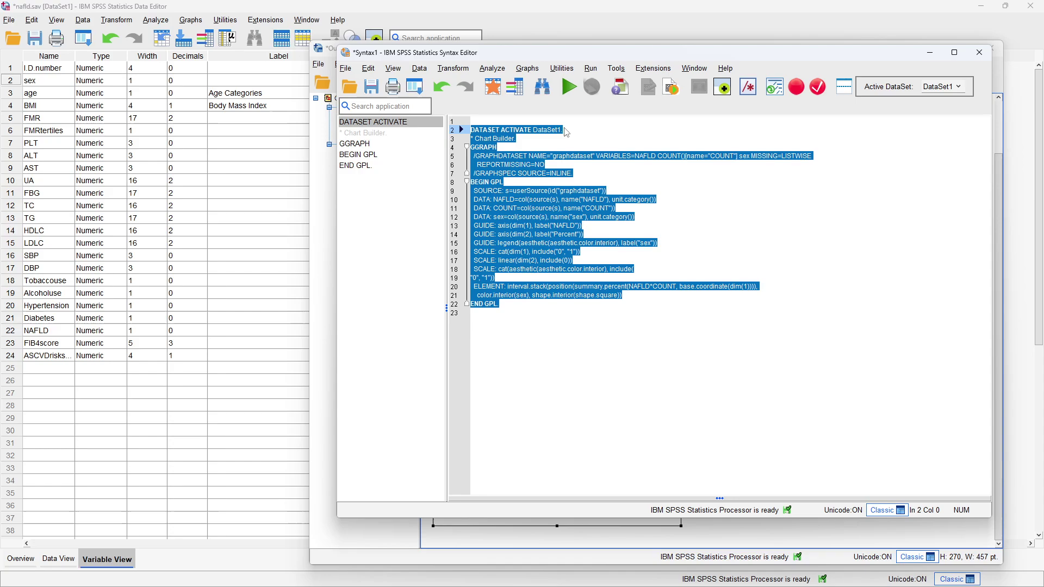
left_click(568, 88)
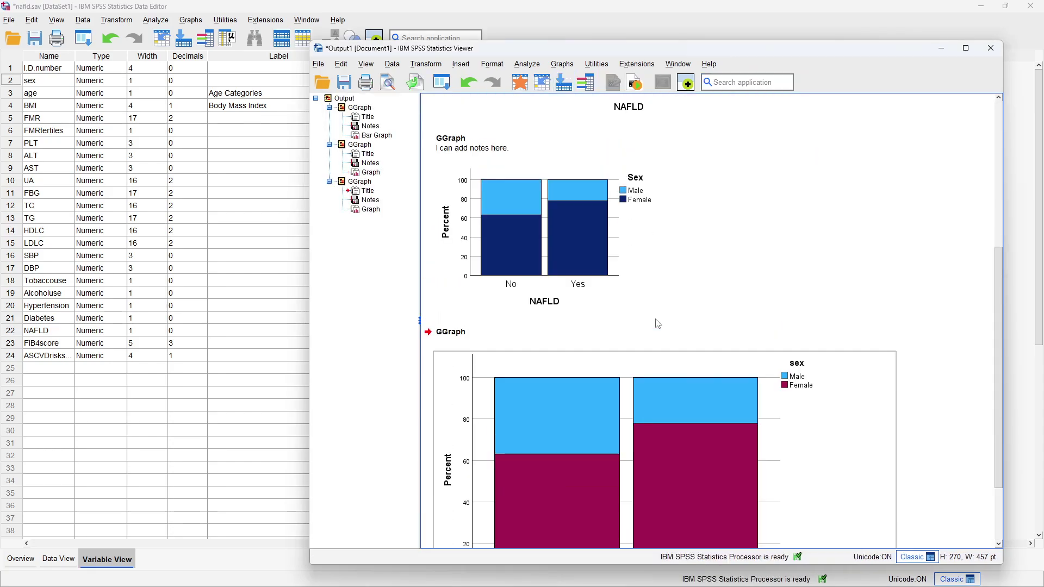
left_click(613, 204)
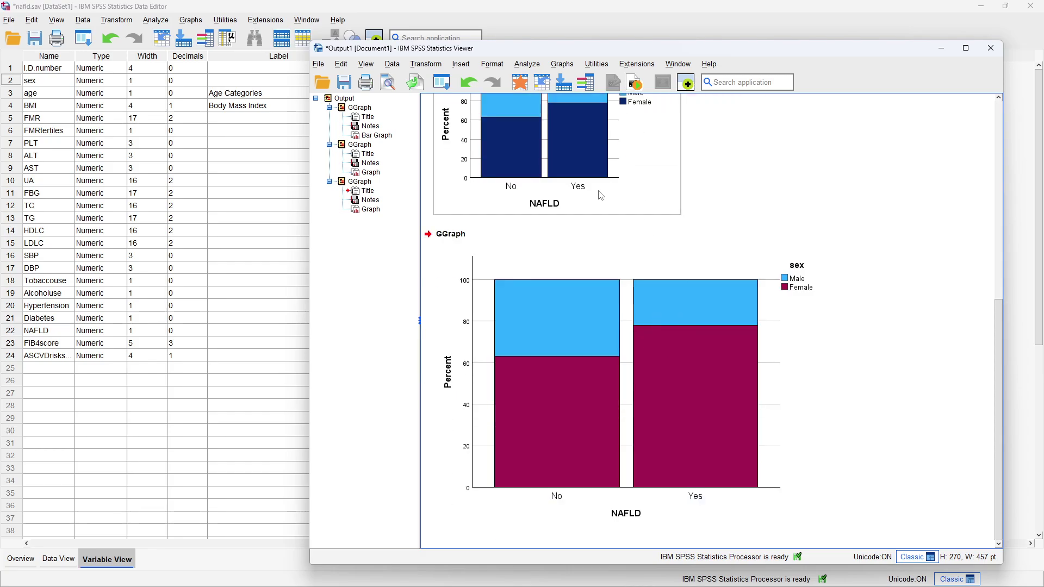
left_click(734, 100)
Step: Move the output viewer aside and bring the syntax editor forward to examine the chart commands
left_click_drag(751, 50, 640, 43)
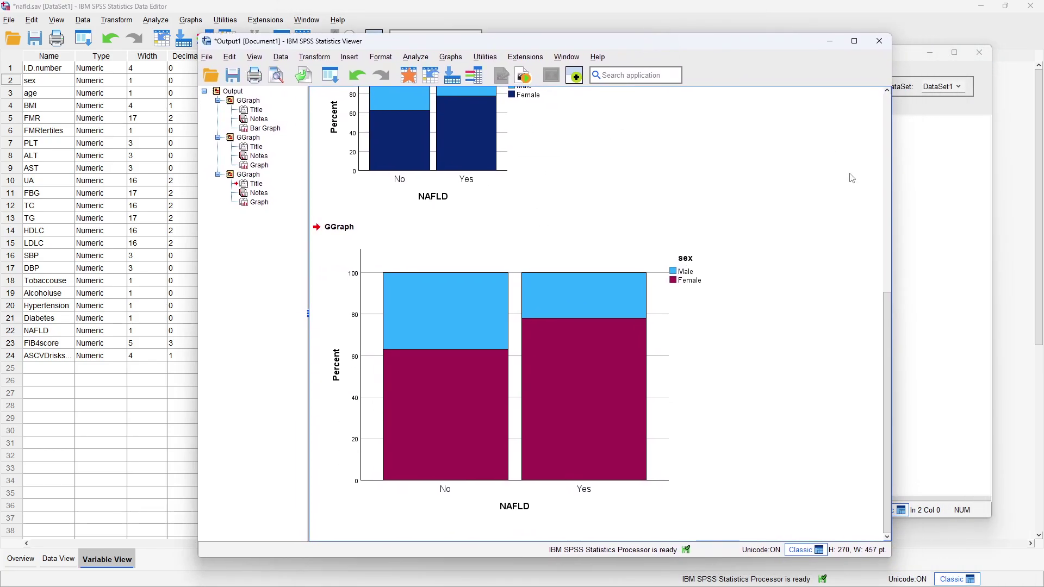
left_click(924, 184)
left_click(924, 184)
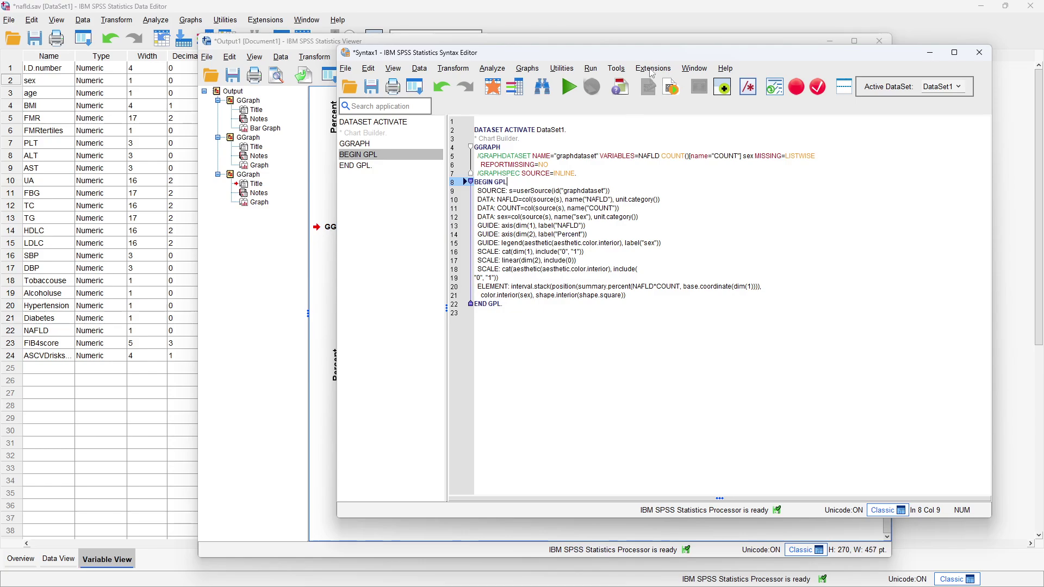
left_click_drag(641, 53, 658, 71)
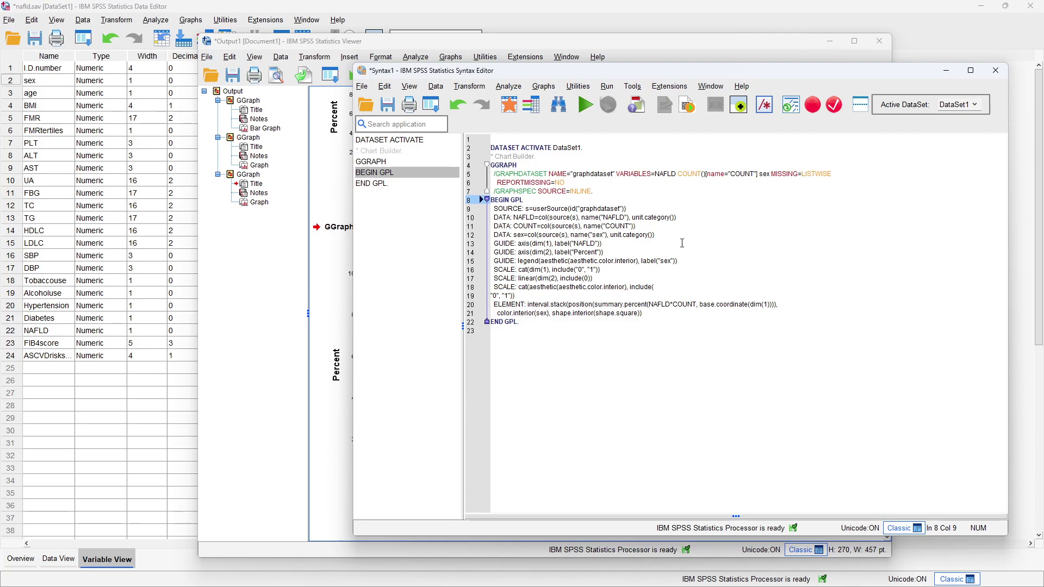
Step: Review the value labels of the sex variable in the Data Editor and close them without changes
left_click(176, 368)
left_click(430, 81)
left_click(428, 81)
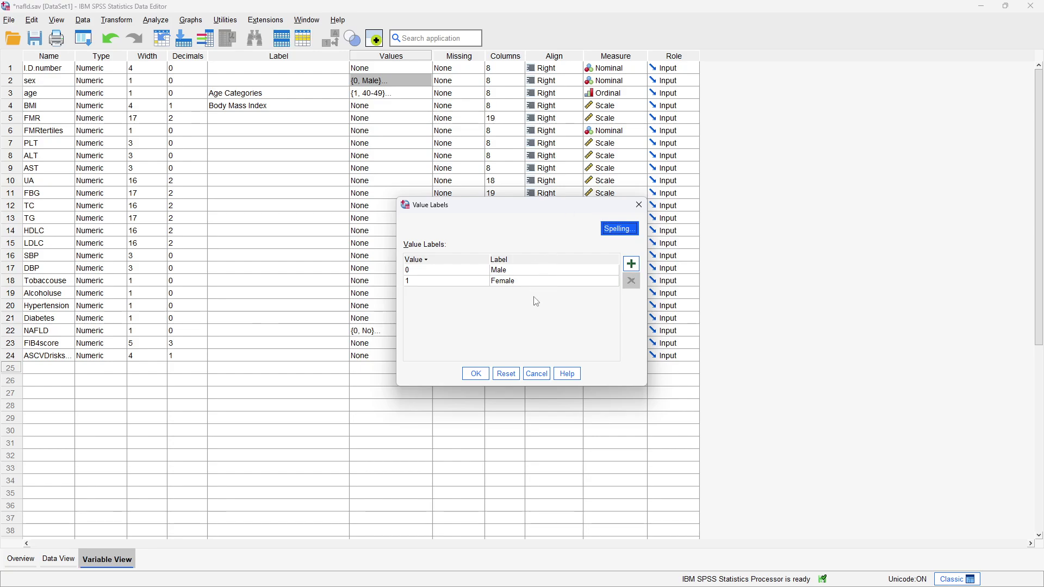
left_click(537, 373)
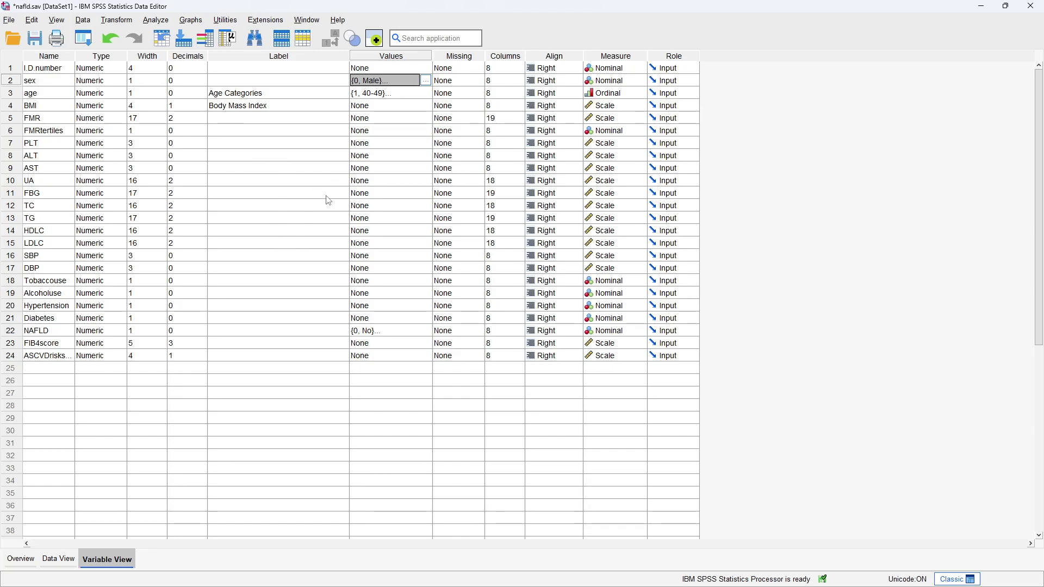
Step: Run Frequencies on sex and Age Categories with frequency tables in APA style
left_click(156, 20)
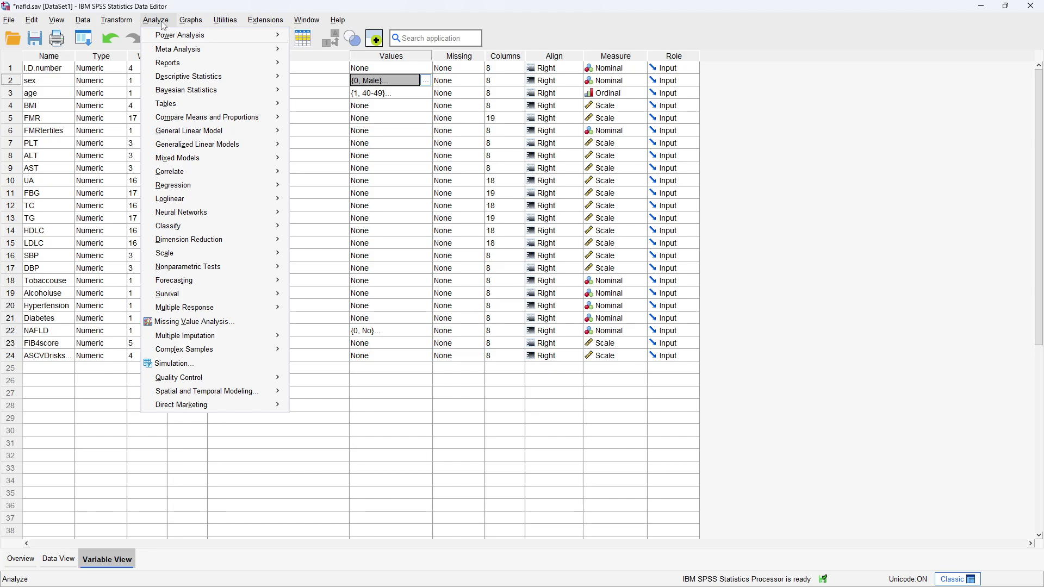
mouse_move(185, 82)
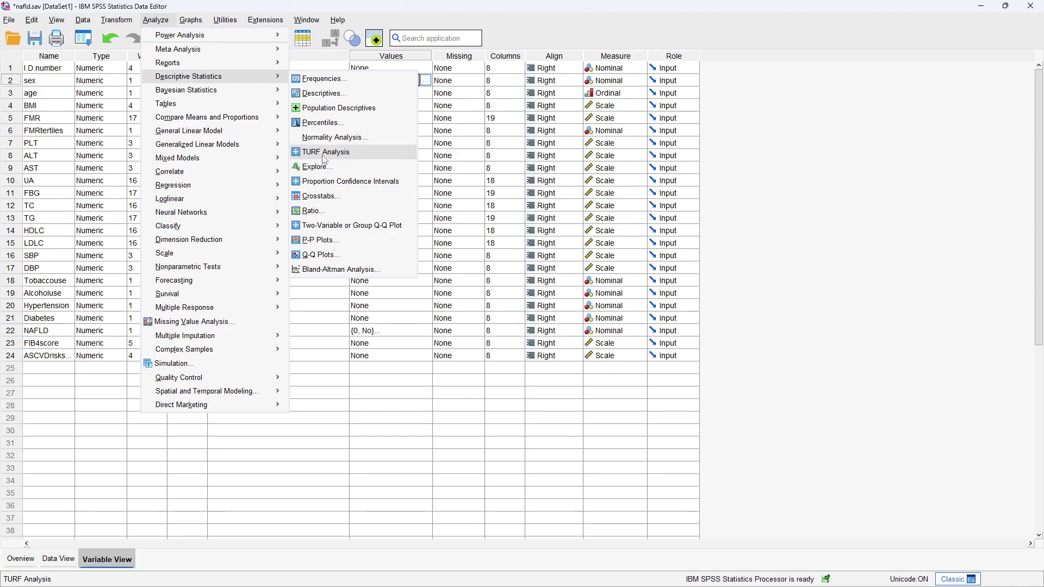
left_click(348, 80)
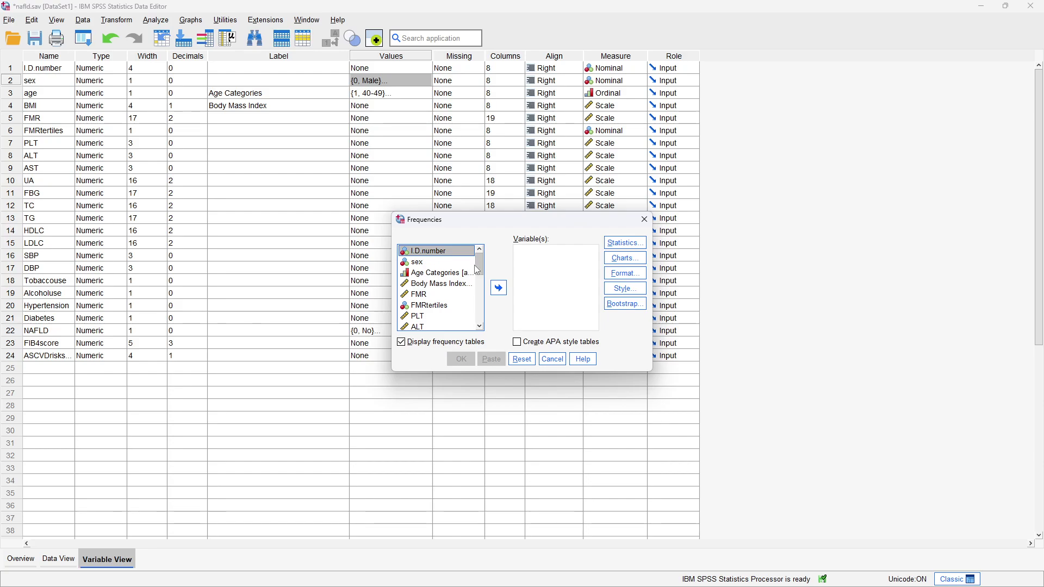
left_click(422, 263)
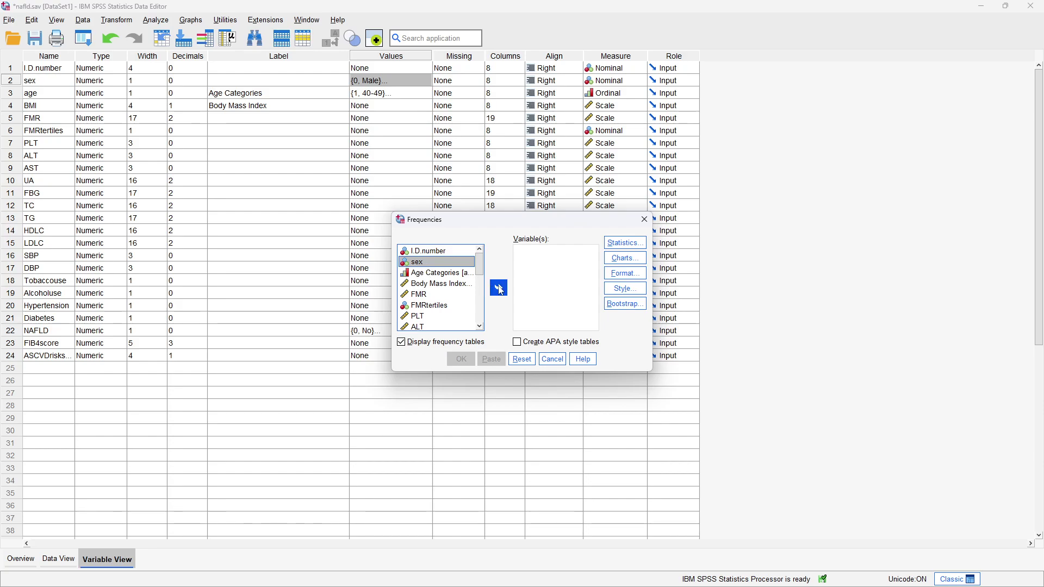
left_click(498, 288)
left_click(462, 266)
left_click(498, 288)
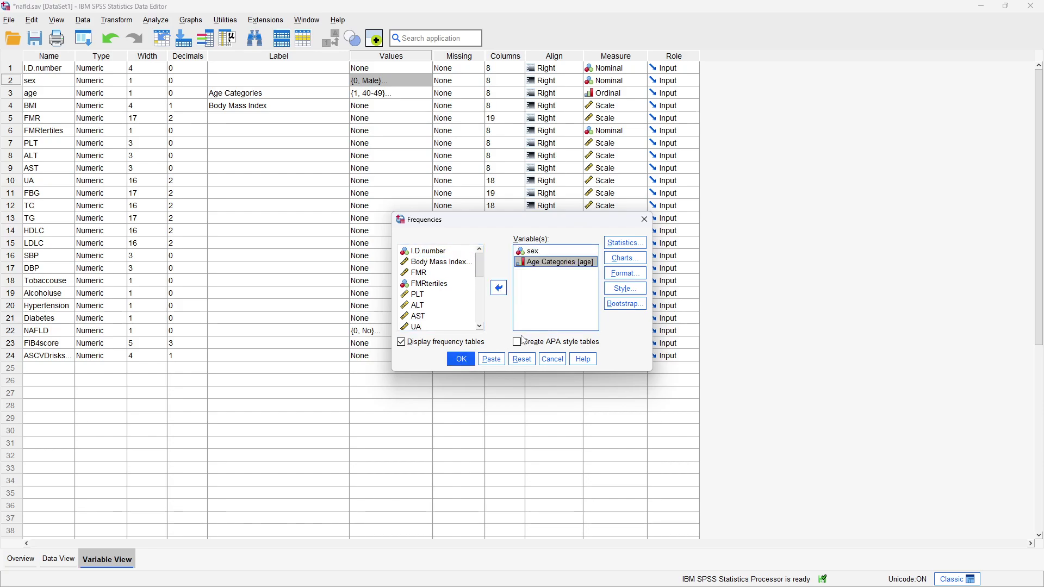
left_click(518, 342)
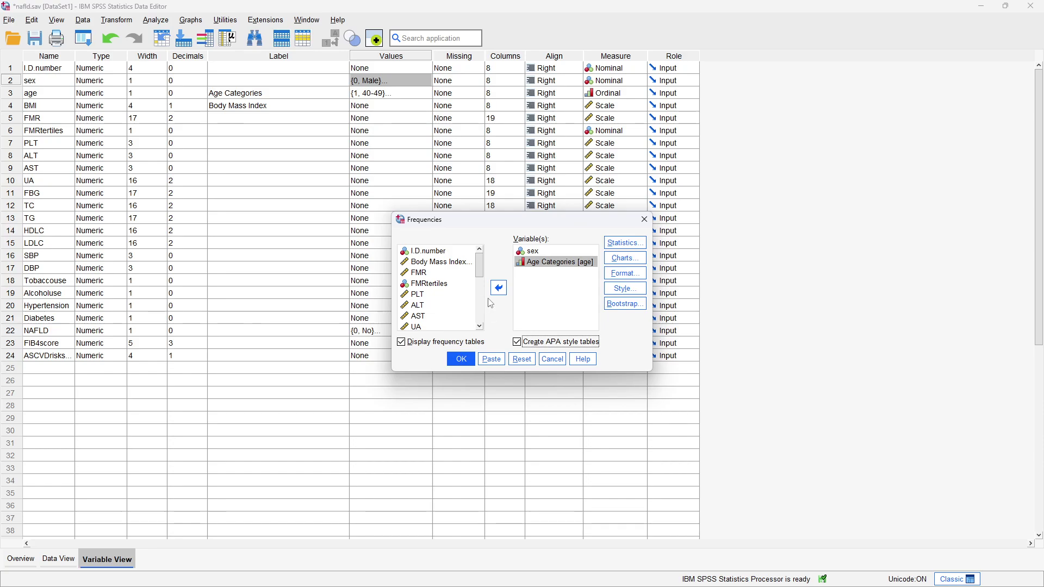
left_click(461, 359)
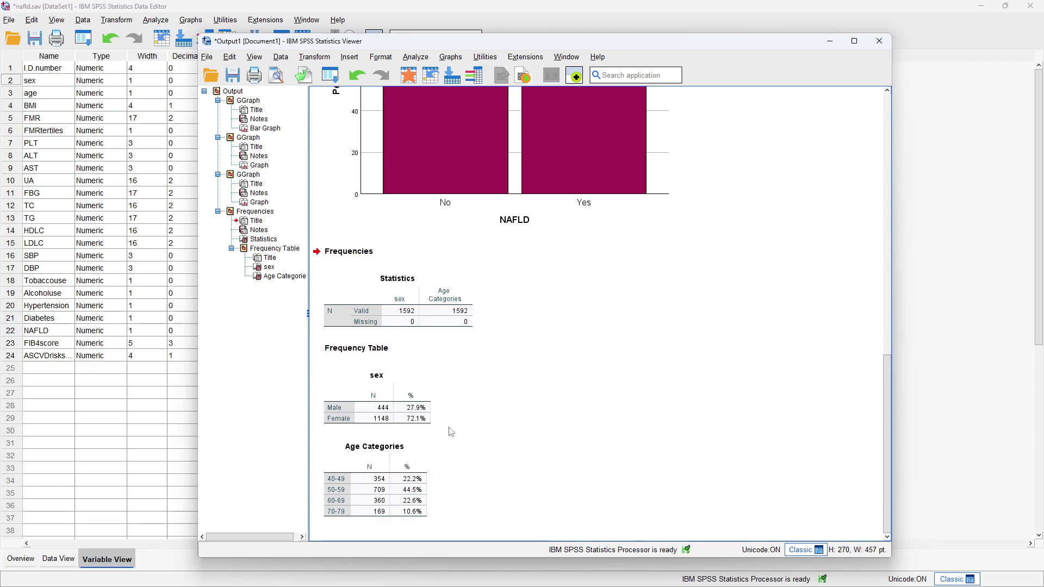
Step: Run Descriptives on Body Mass Index and FMR with the default statistics
left_click(415, 56)
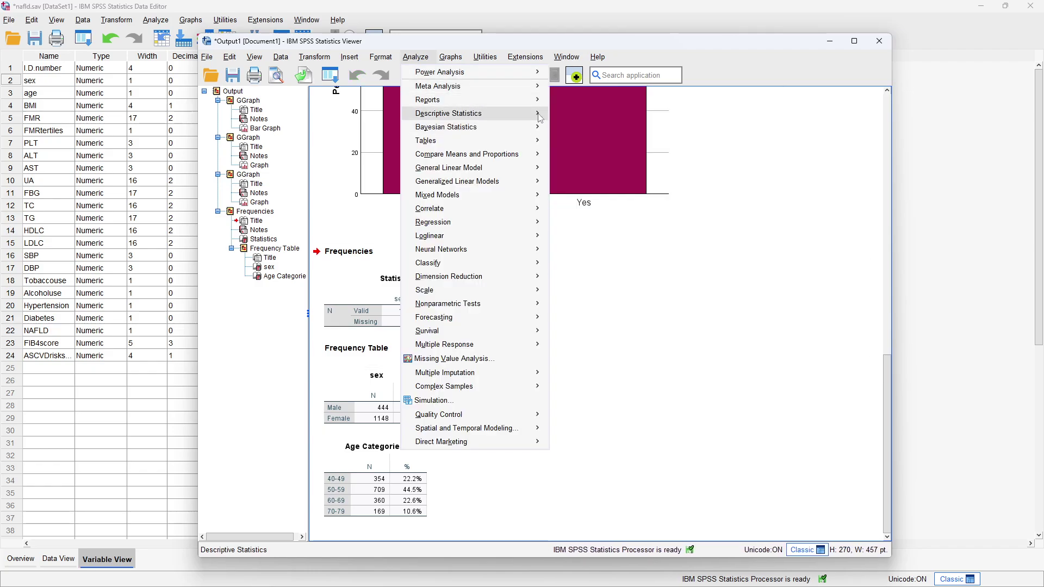
mouse_move(536, 114)
left_click(582, 131)
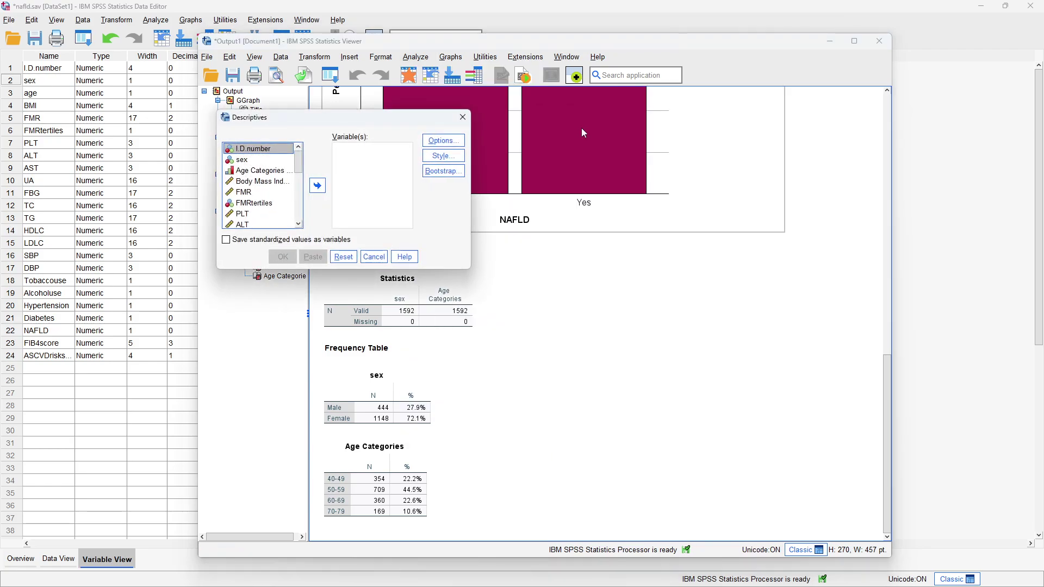
left_click(259, 184)
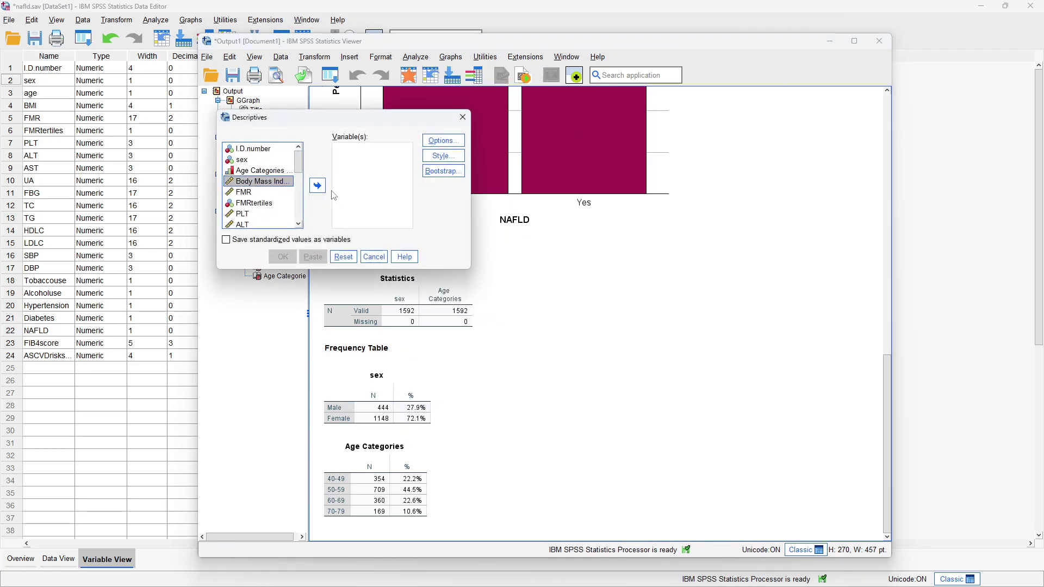
left_click(317, 185)
left_click(249, 183)
left_click(318, 191)
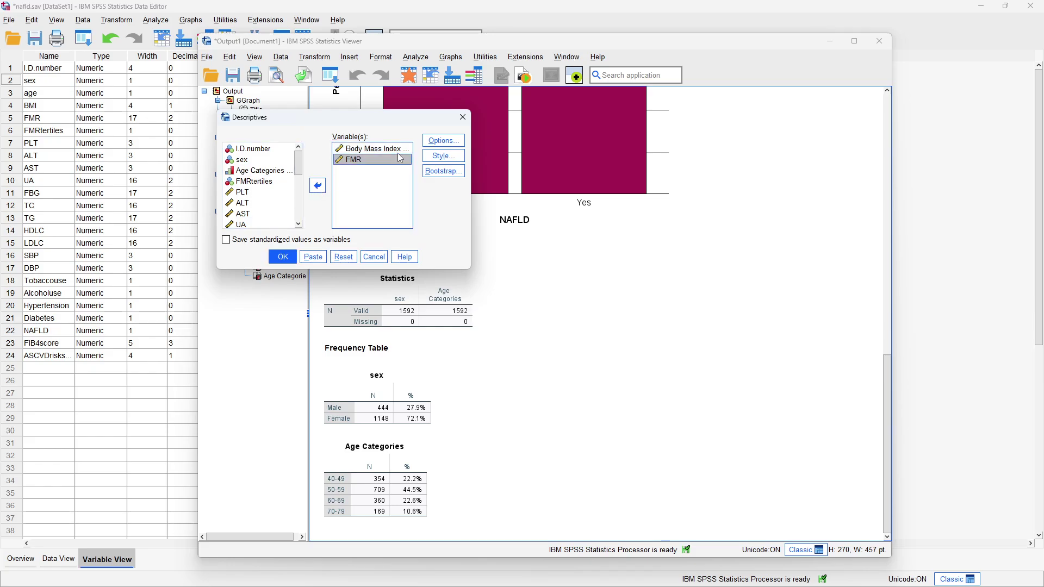
left_click(280, 259)
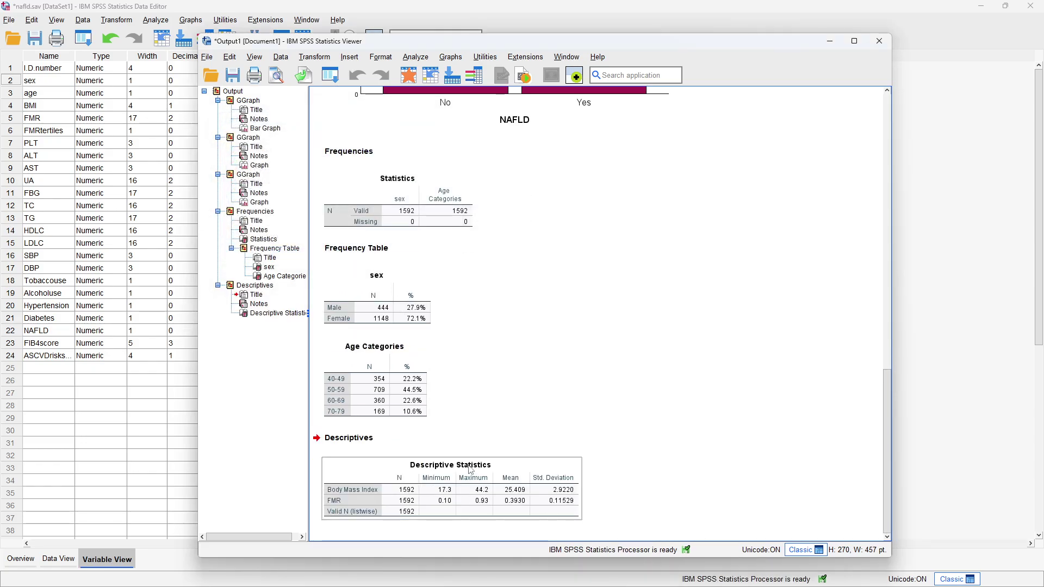
Step: Open the Crosstabs dialog and consult Table 1 of the paper in the browser, then return to the dialog in SPSS
left_click(405, 57)
mouse_move(532, 116)
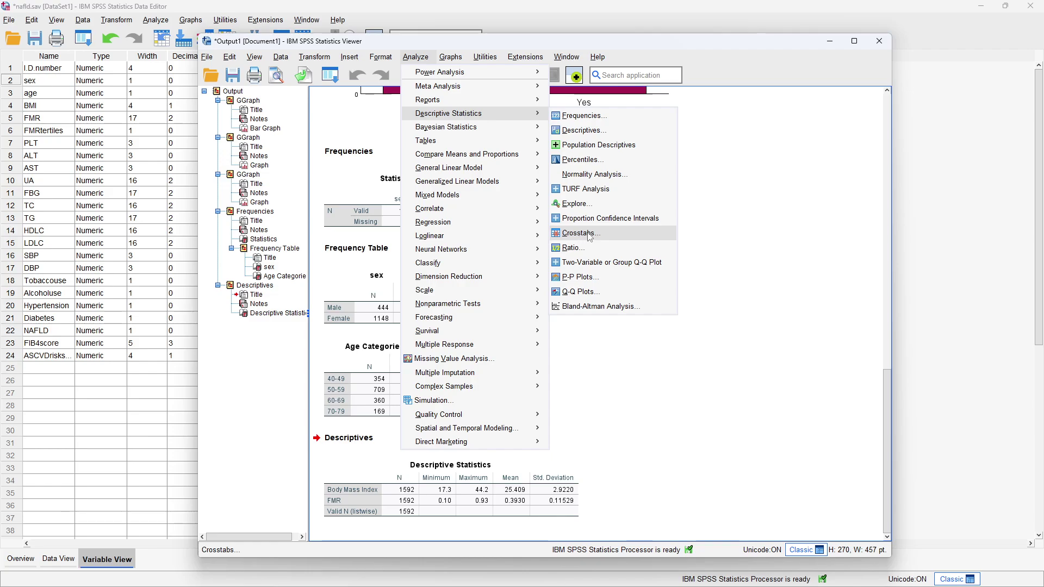
left_click(577, 232)
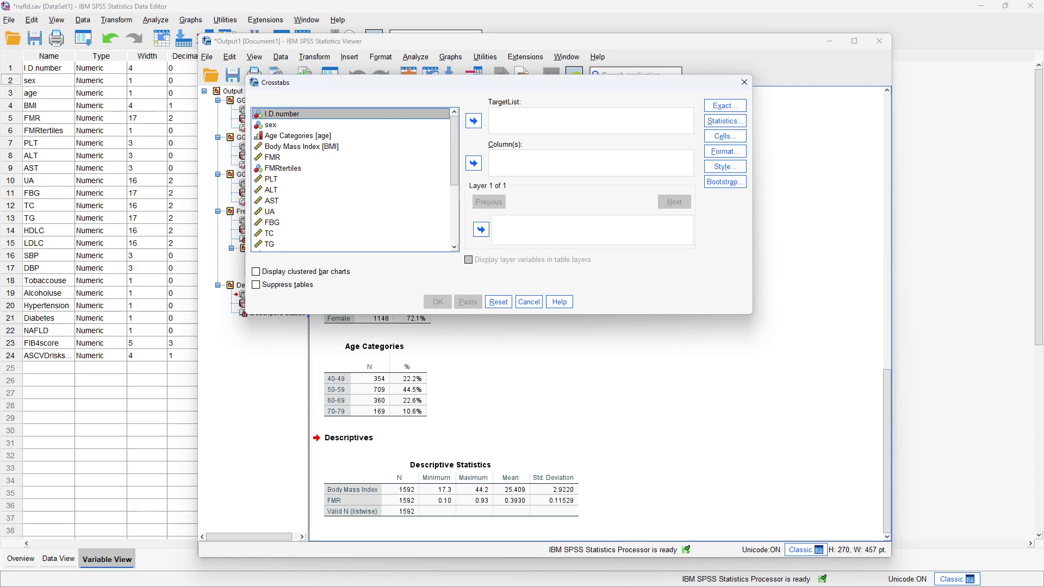
key("alt+Tab")
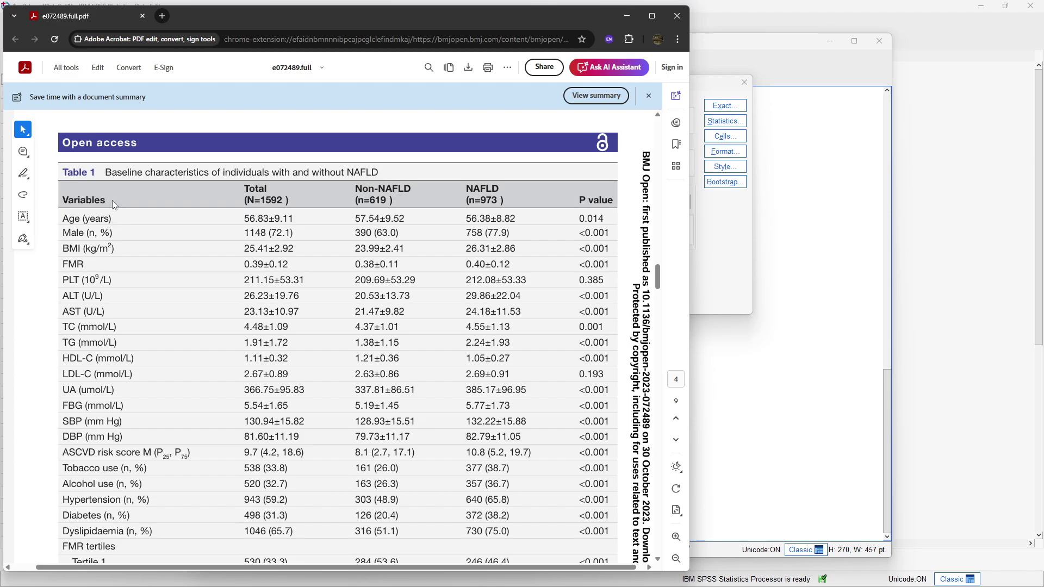
left_click(703, 82)
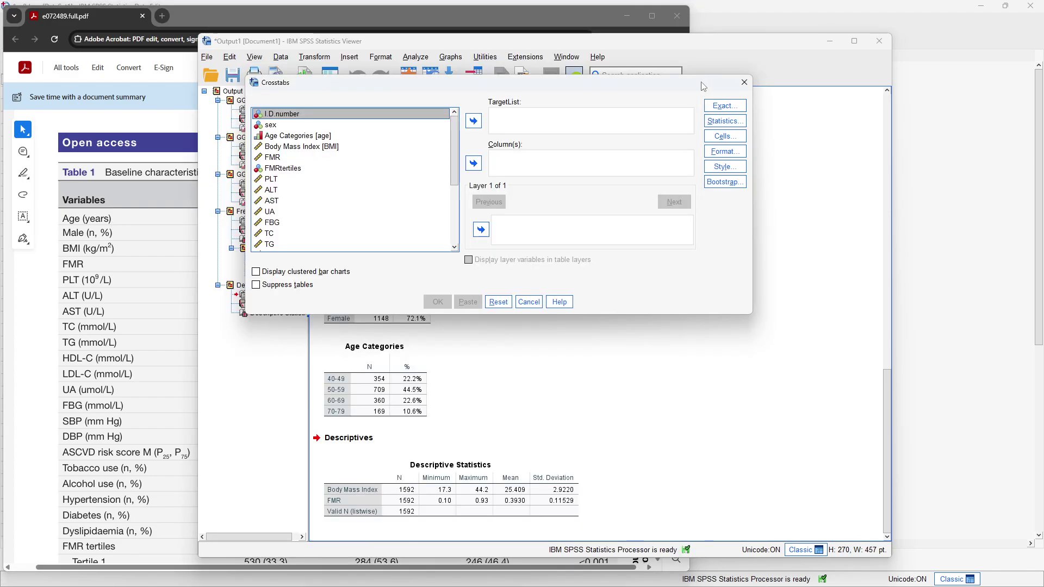
Step: Assign sex and Age Categories as the crosstab row variables and NAFLD as the column variable
left_click(274, 125)
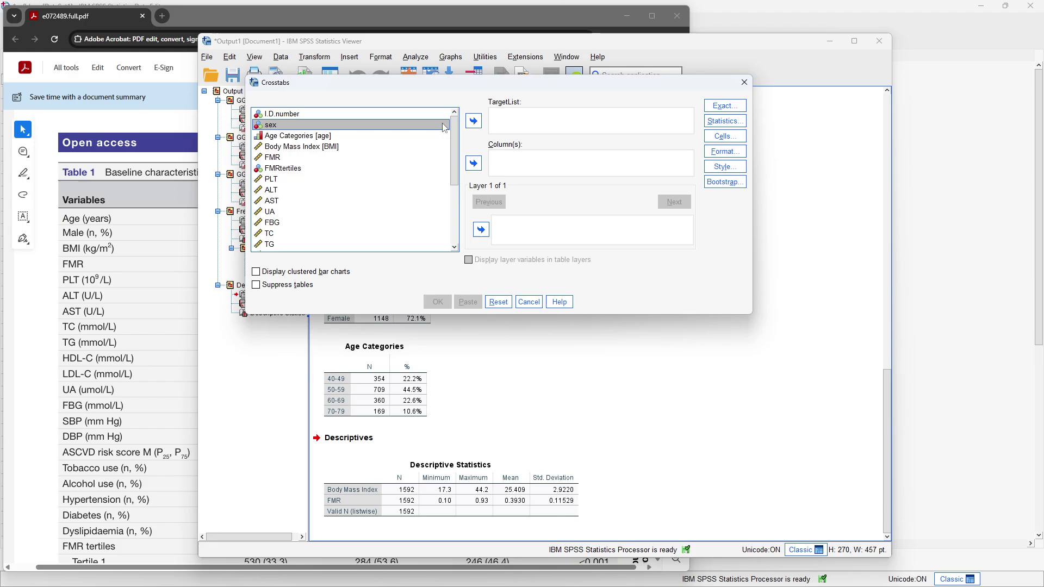
double_click(274, 125)
left_click(321, 126)
left_click(473, 121)
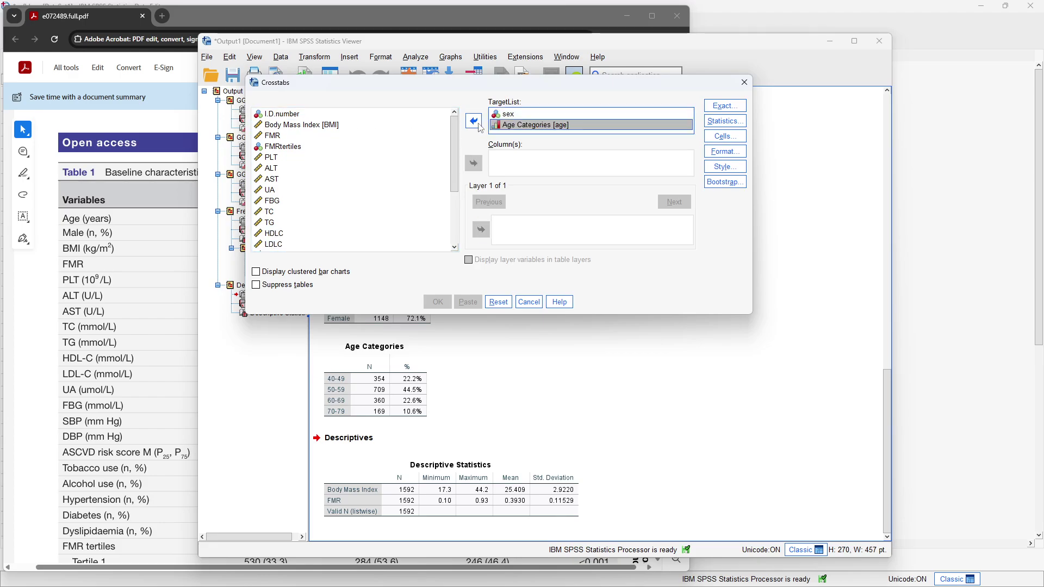
scroll(393, 182, "down", 3)
left_click(278, 224)
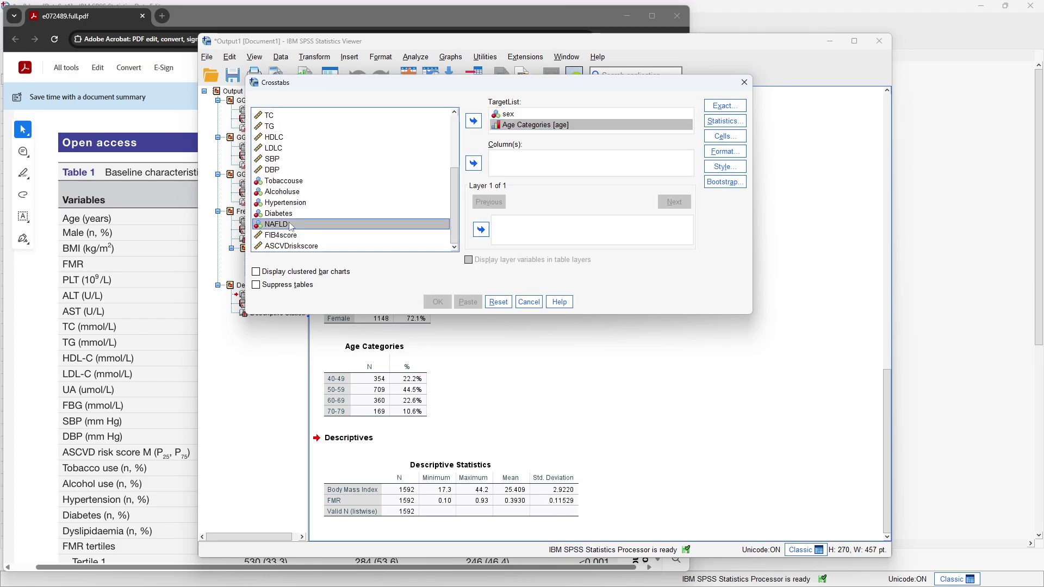
left_click(474, 163)
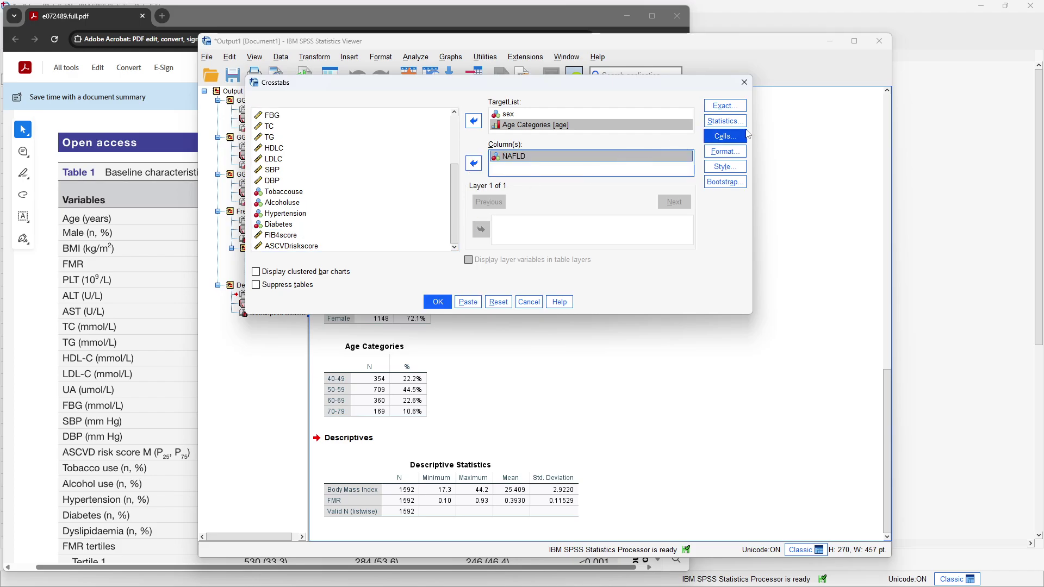
Step: Keep only observed counts in the crosstab cell display and run the crosstabulation
left_click(729, 137)
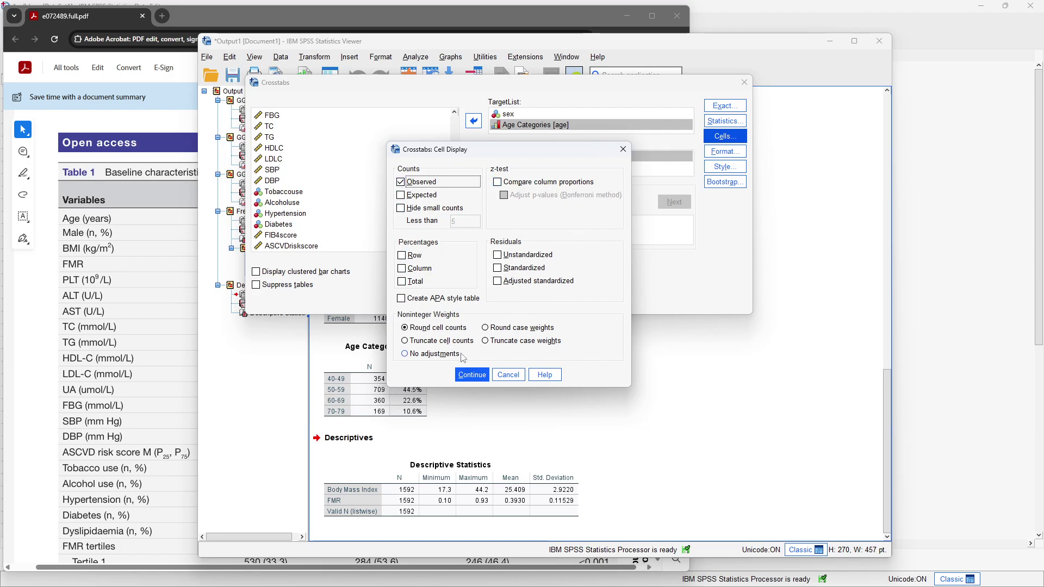
left_click(472, 375)
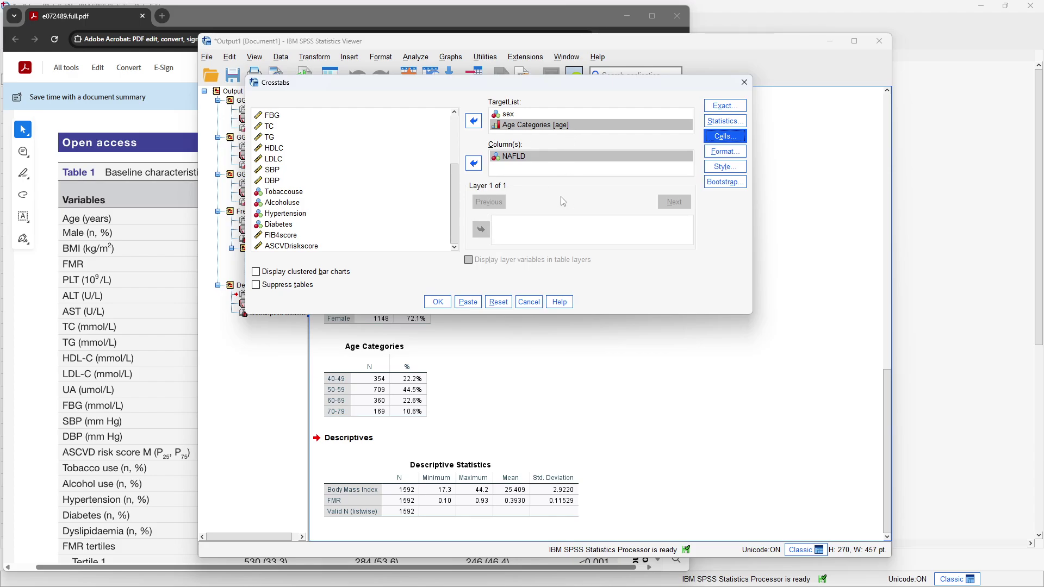
left_click(437, 306)
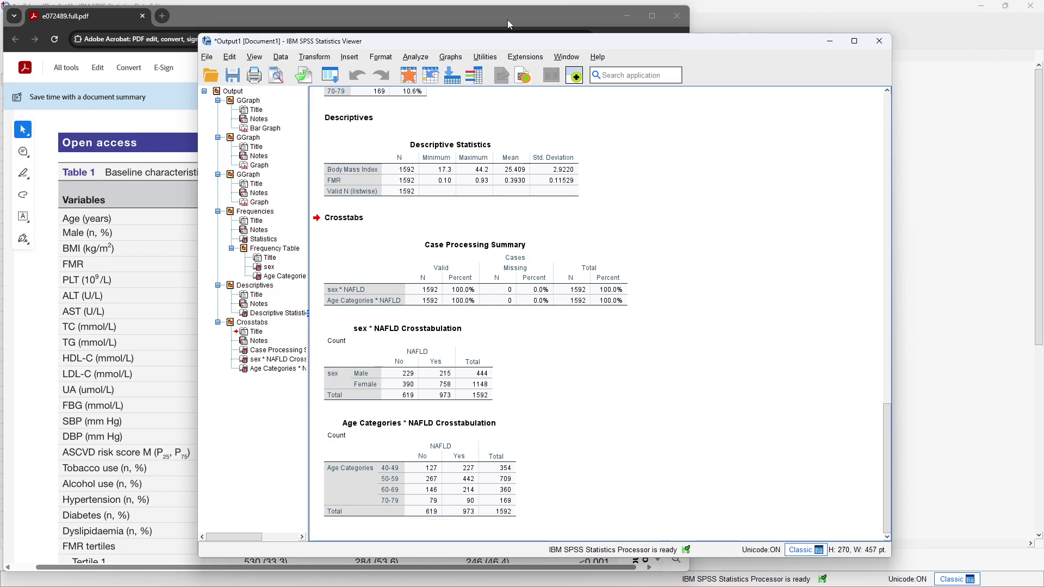
Step: Rerun the crosstabs of sex and Age Categories by NAFLD with row percentages added, and view the resulting tables
left_click(420, 60)
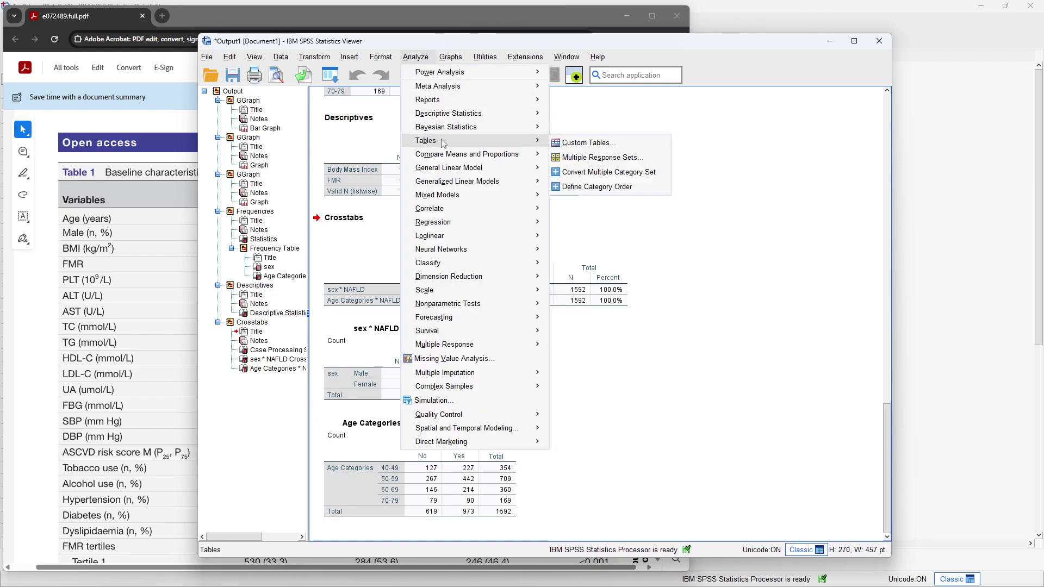
mouse_move(462, 113)
left_click(578, 233)
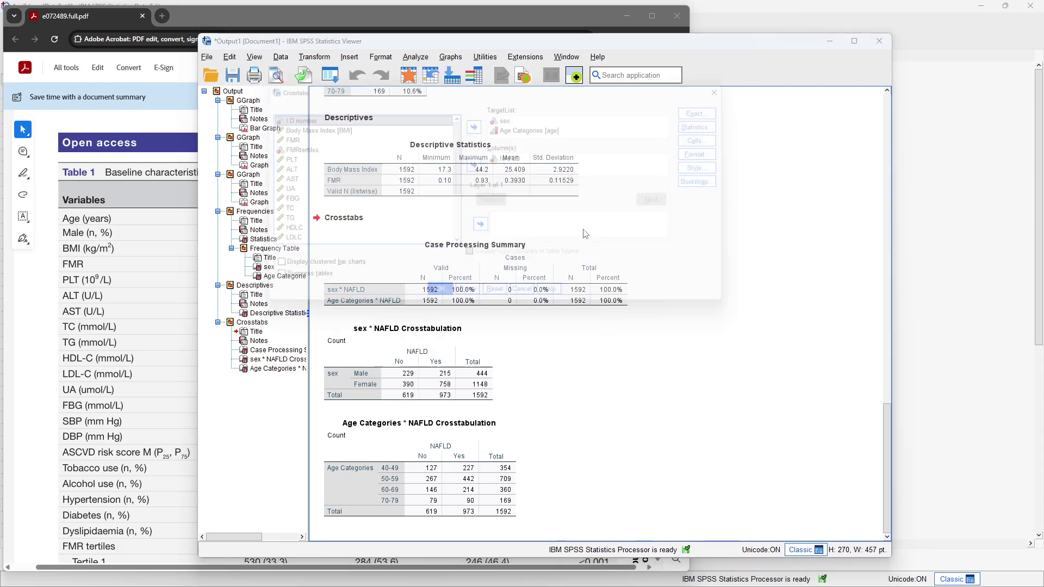
left_click(721, 137)
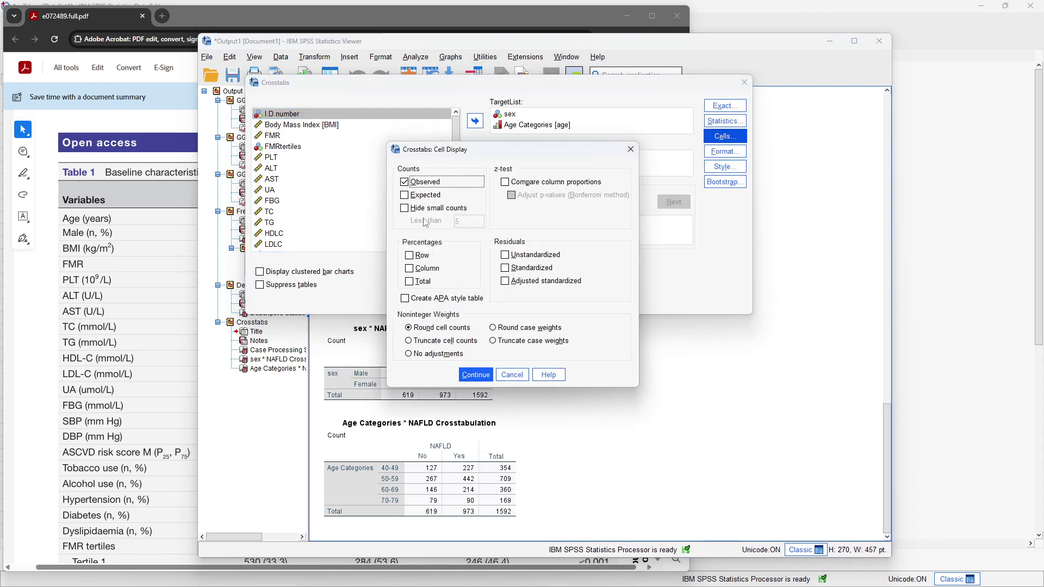
left_click(415, 259)
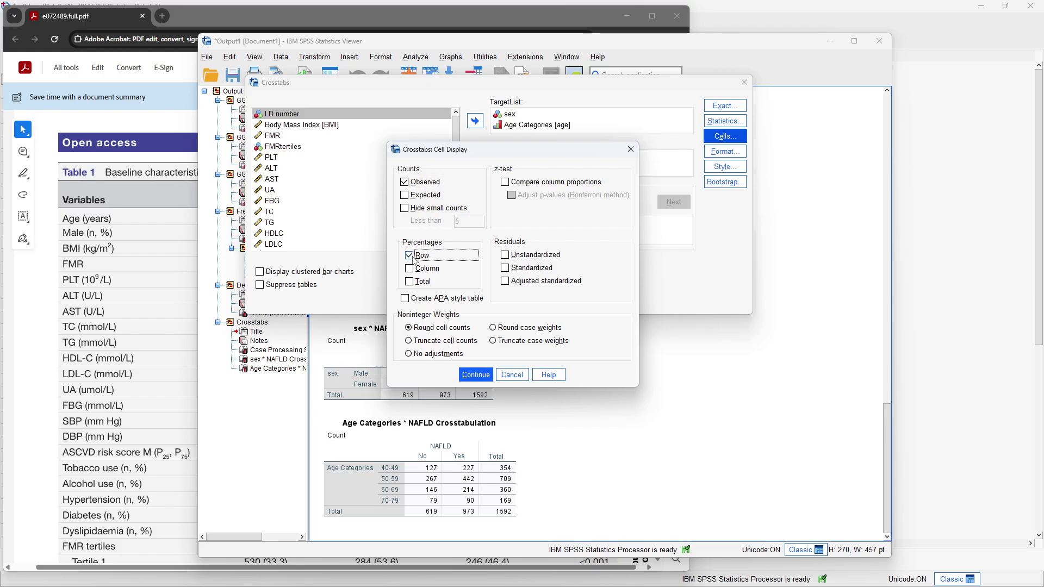
left_click(476, 375)
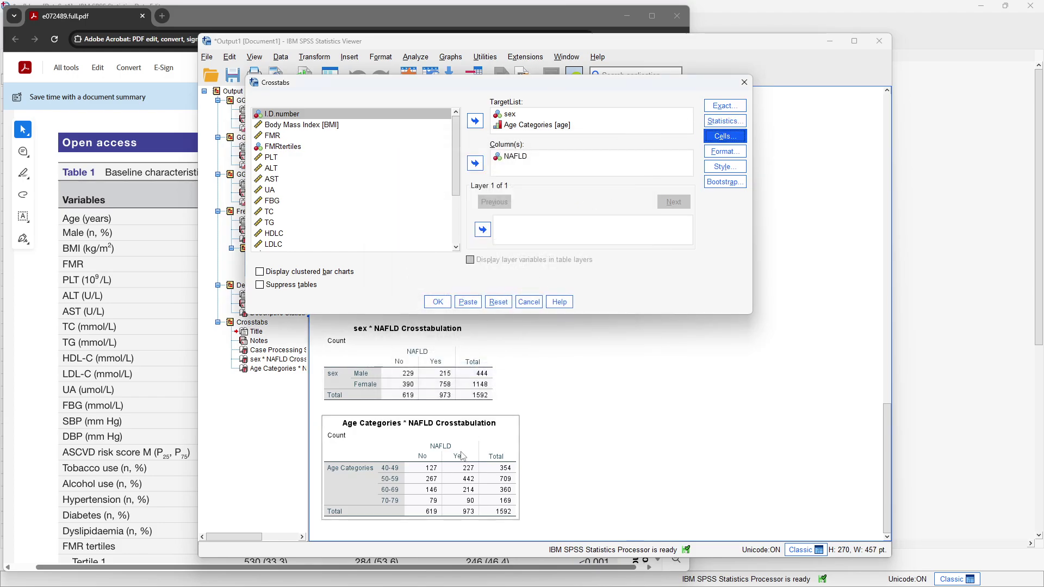
left_click(438, 303)
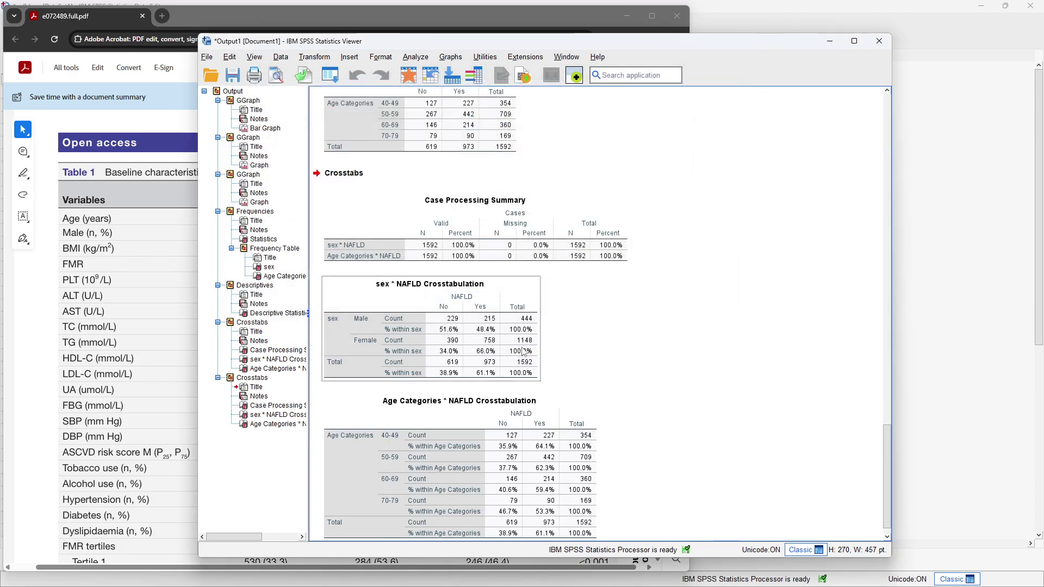
scroll(525, 346, "down", 1)
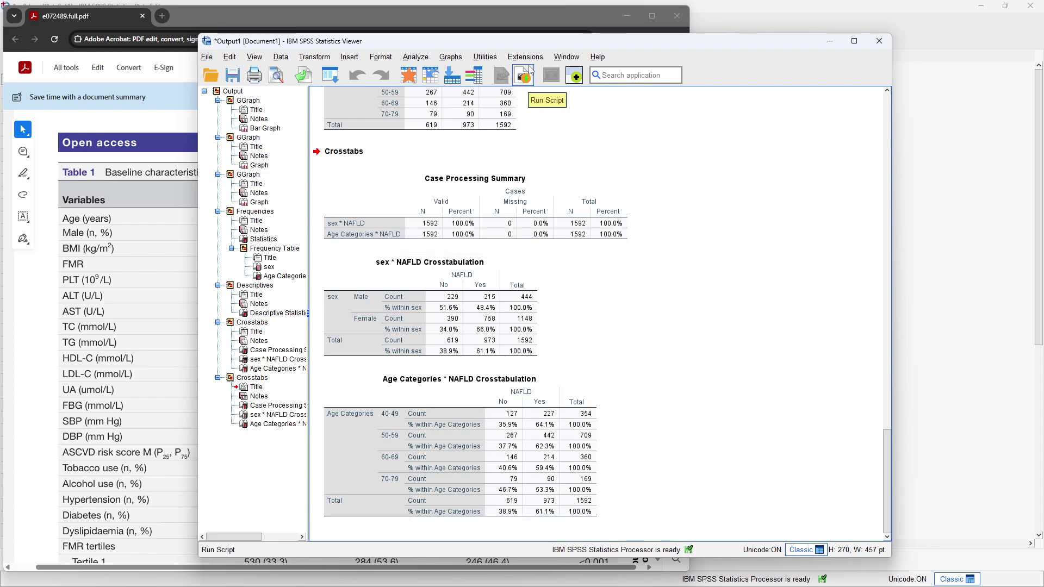
Step: Set up an Explore analysis with Body Mass Index and FMR as dependent variables and NAFLD as the factor
left_click_drag(511, 42, 568, 28)
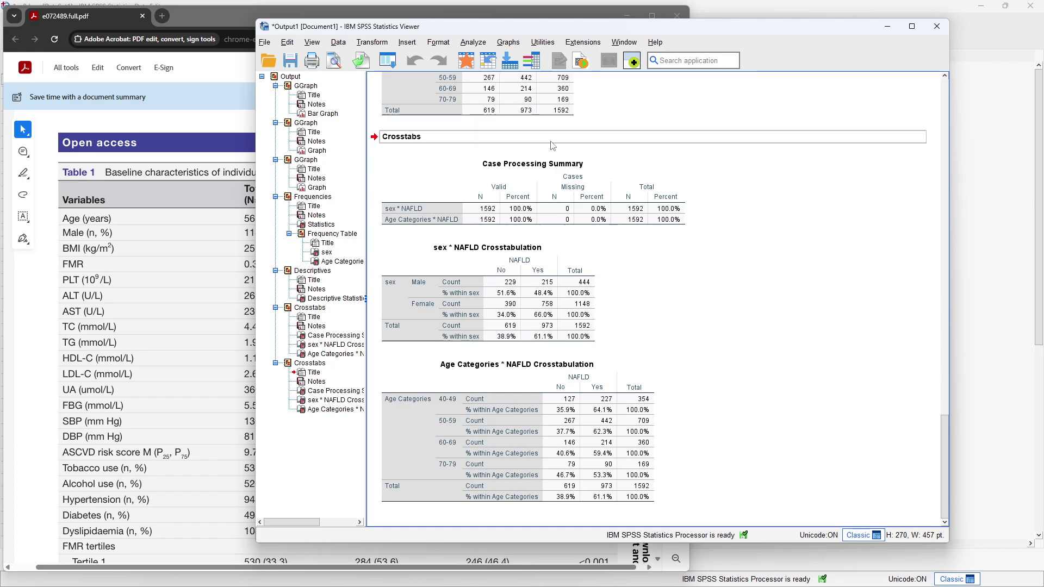
left_click(474, 46)
mouse_move(504, 146)
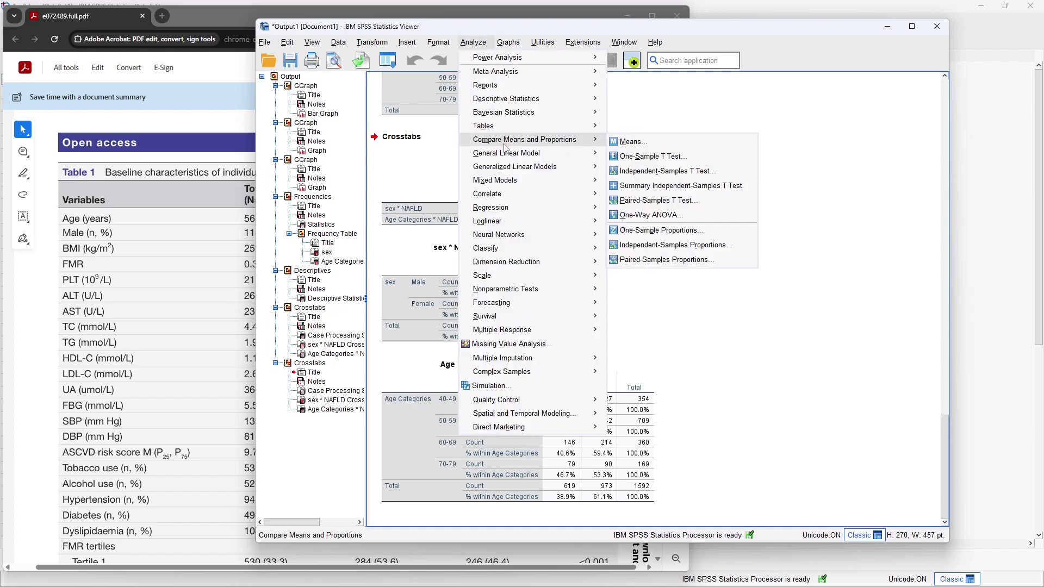
mouse_move(524, 118)
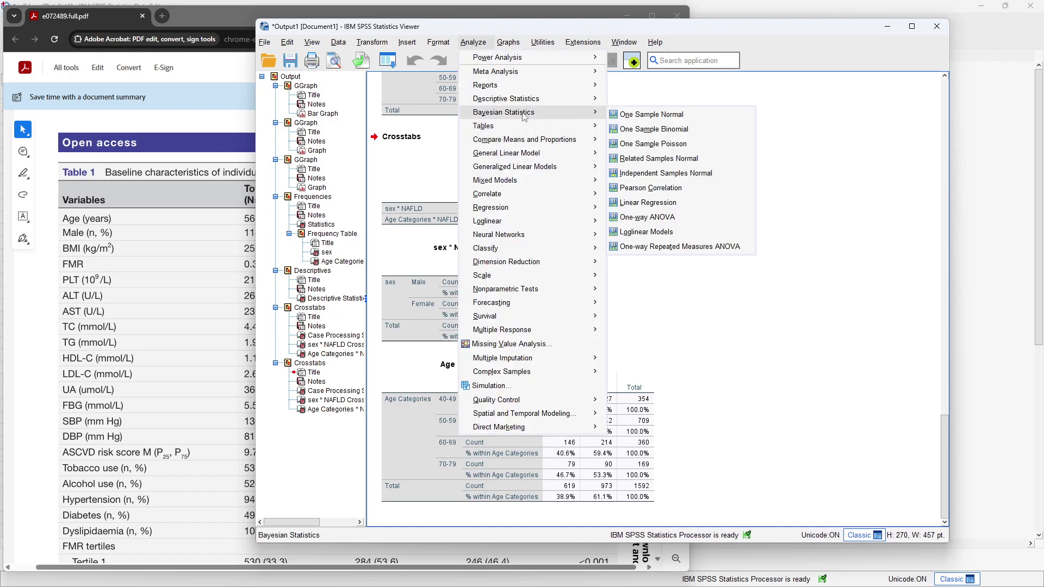
mouse_move(578, 101)
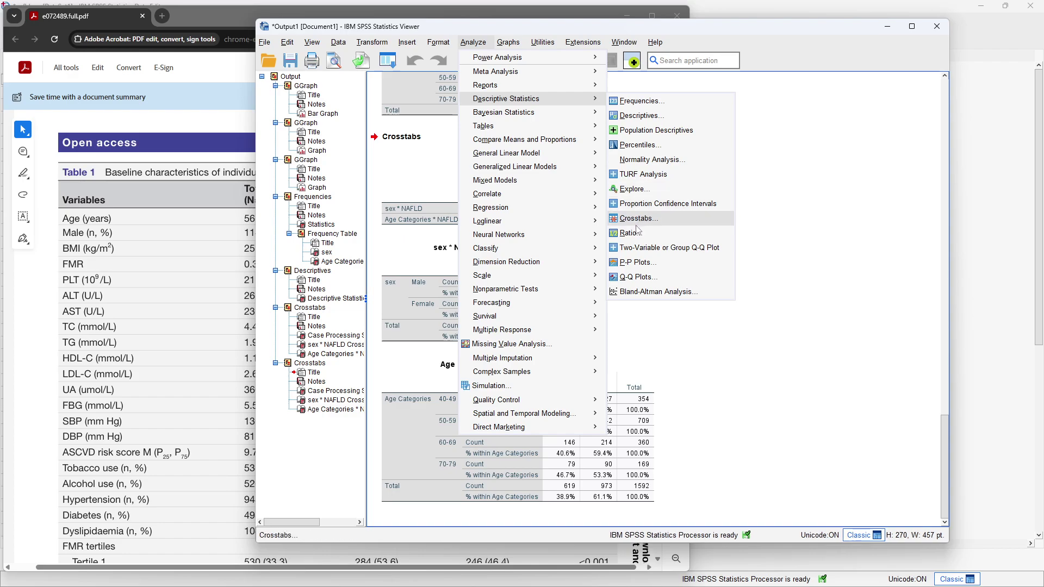
left_click(644, 190)
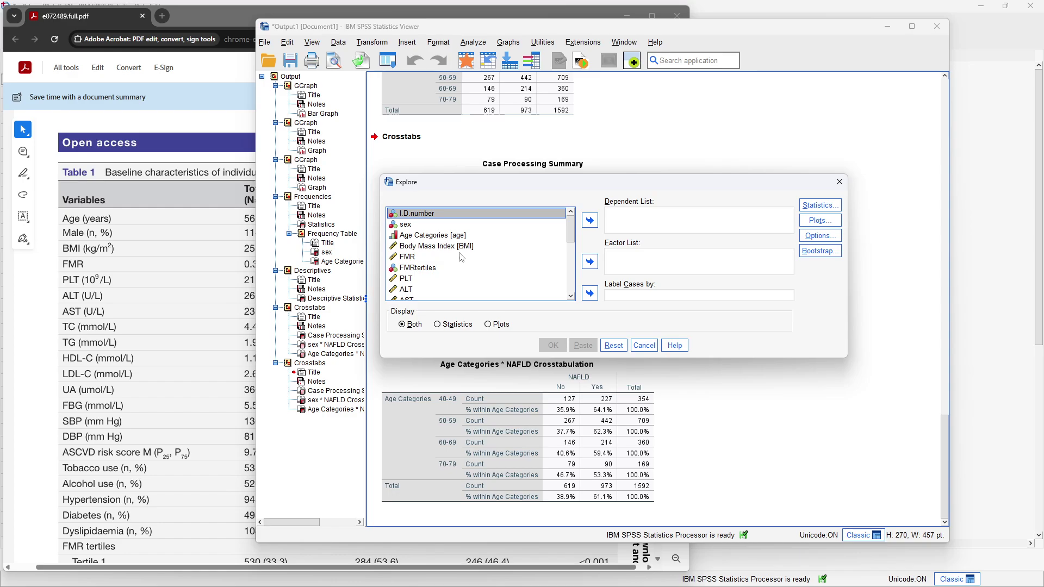
left_click(419, 246)
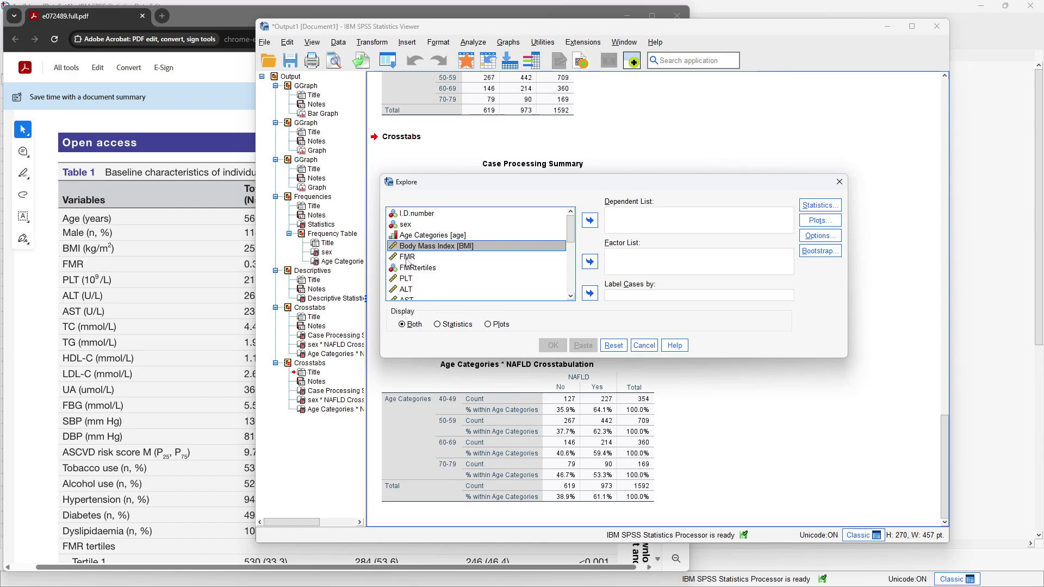
left_click(412, 260, "shift")
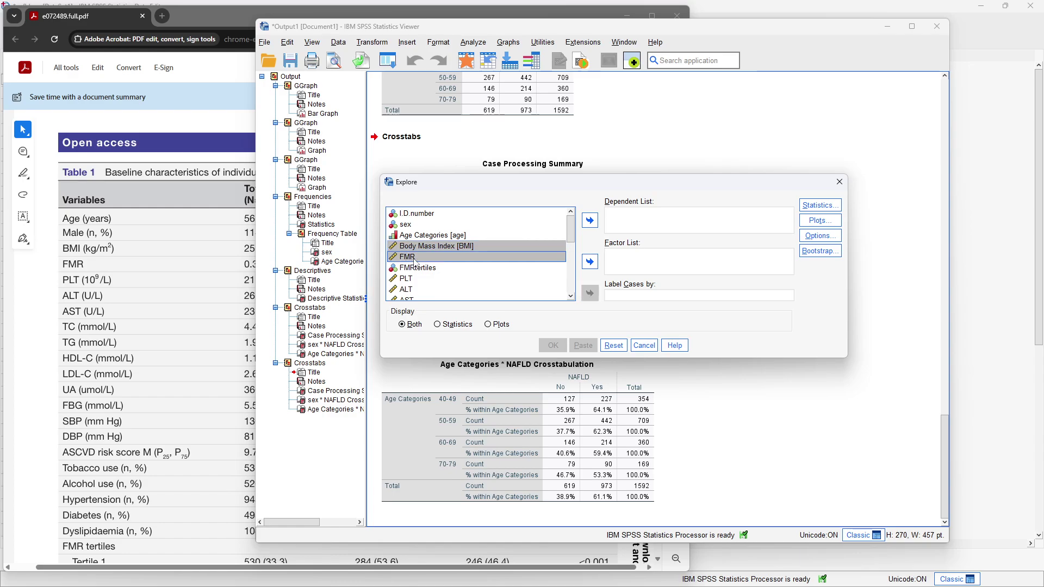
left_click(590, 221)
left_click_drag(572, 233, 571, 286)
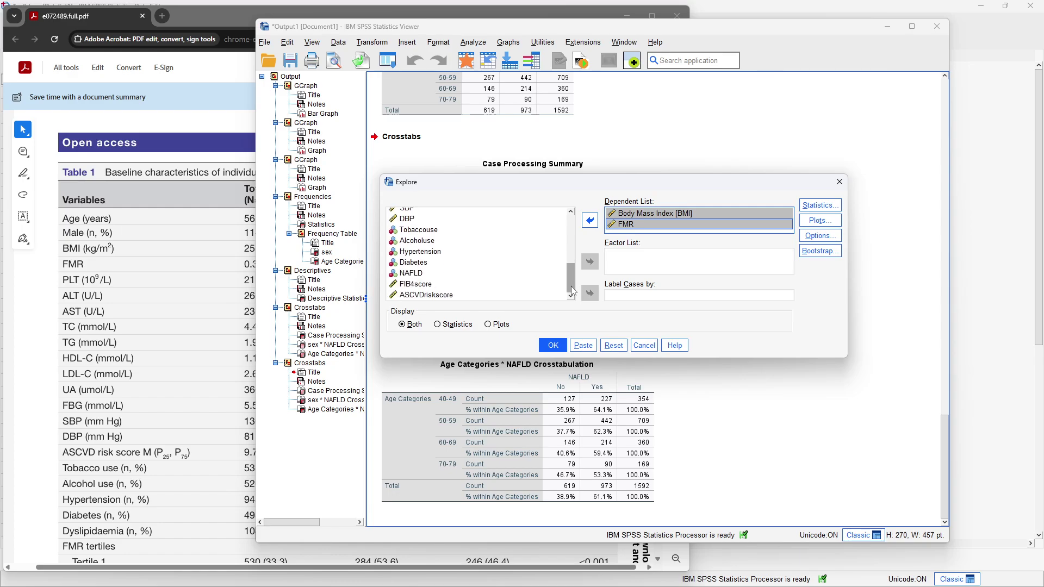
left_click(429, 273)
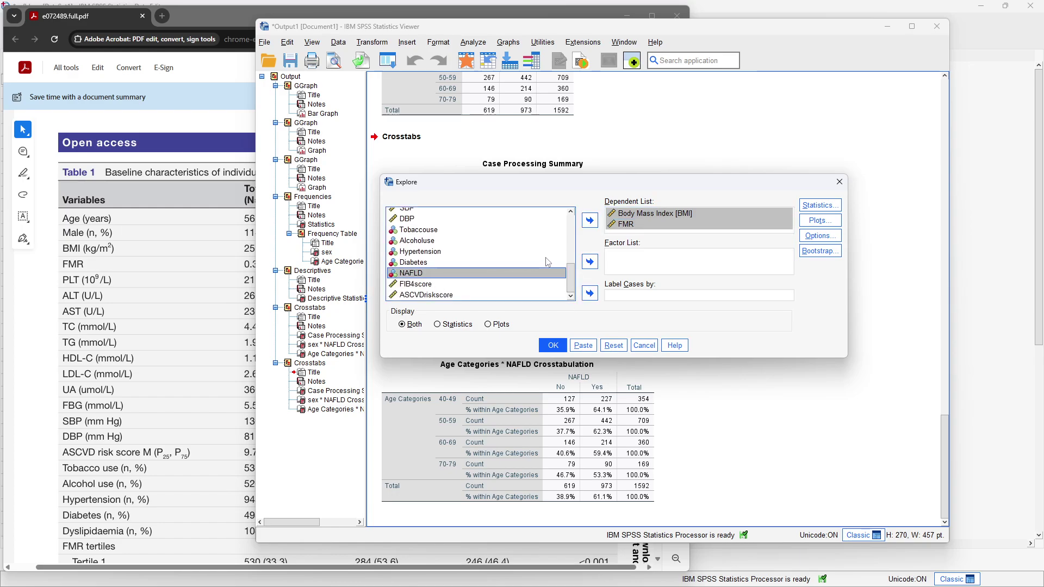
left_click(590, 261)
Step: Keep Descriptives with a 95% confidence interval for the mean and run the Explore analysis with both statistics and plots
left_click(814, 206)
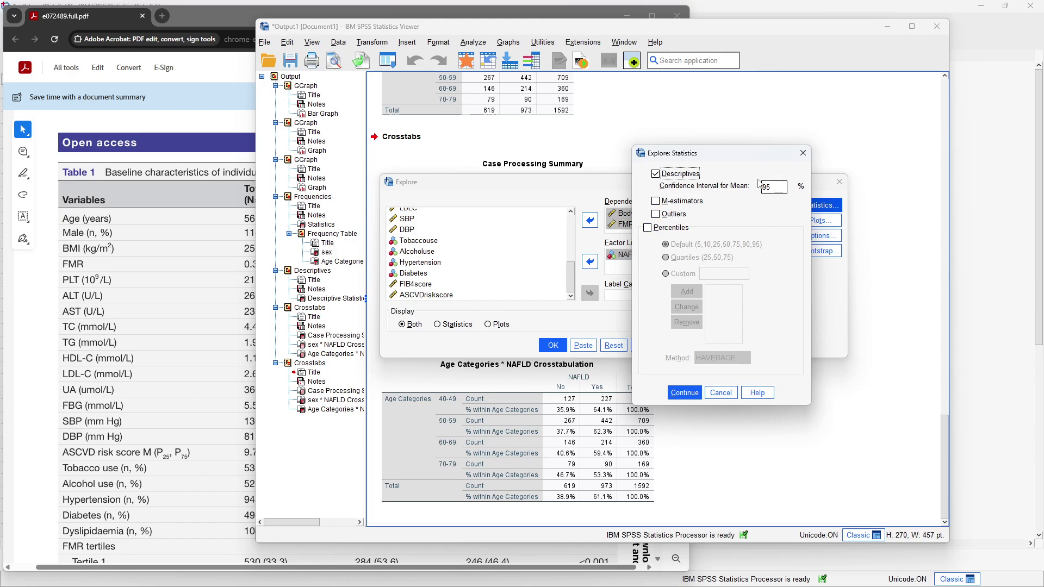
left_click_drag(751, 158, 703, 145)
left_click(672, 382)
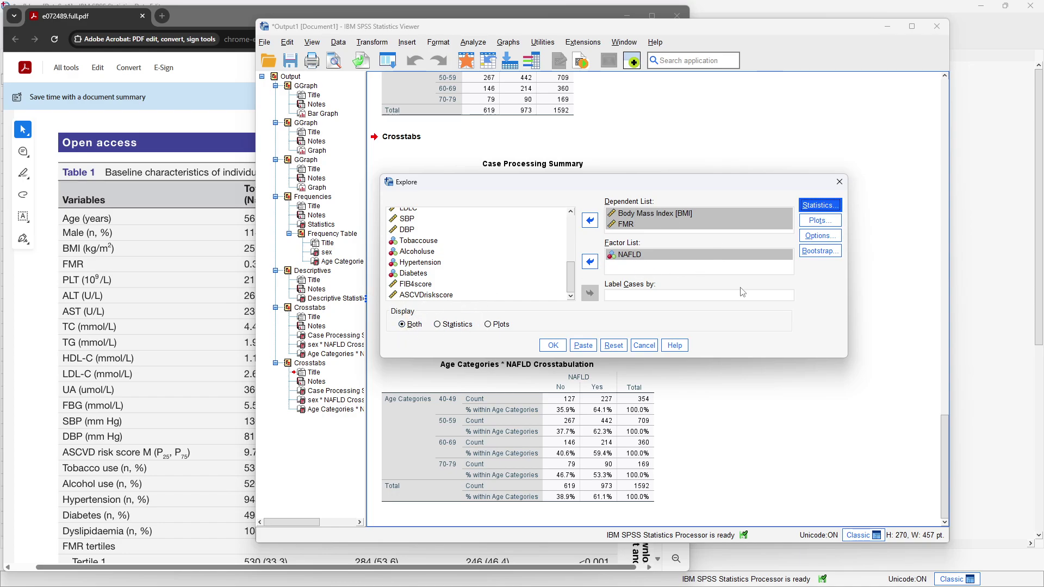
left_click(553, 345)
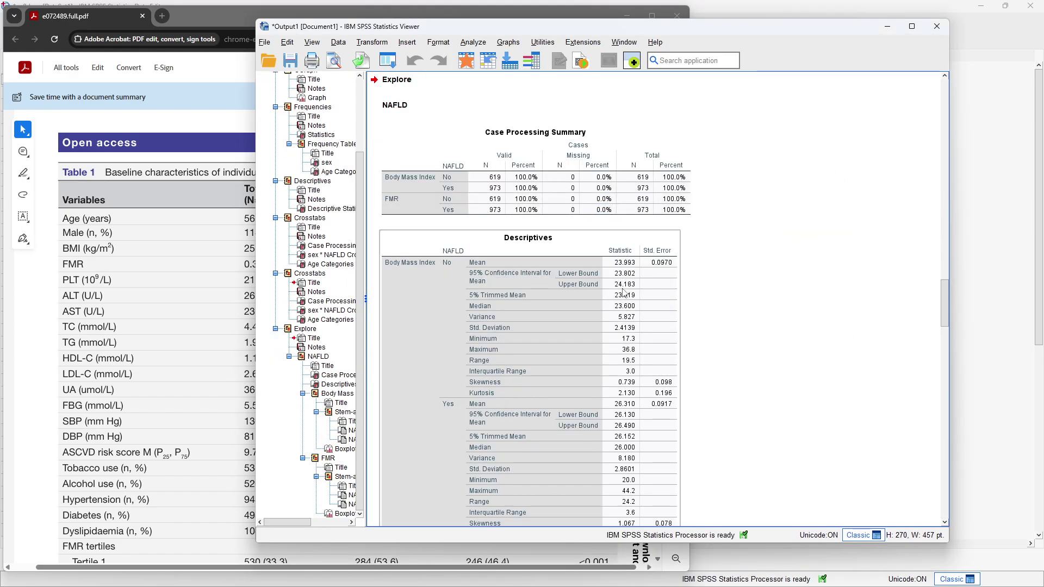
Step: Review the Explore output for Body Mass Index by NAFLD: the descriptives table, stem-and-leaf plots and boxplot
scroll(624, 292, "down", 1)
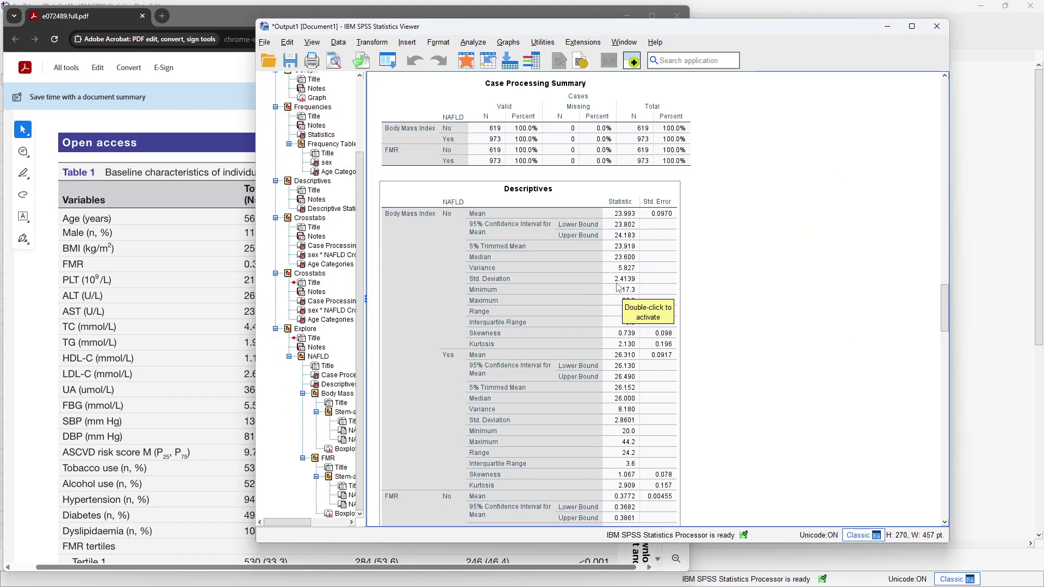
scroll(615, 282, "down", 1)
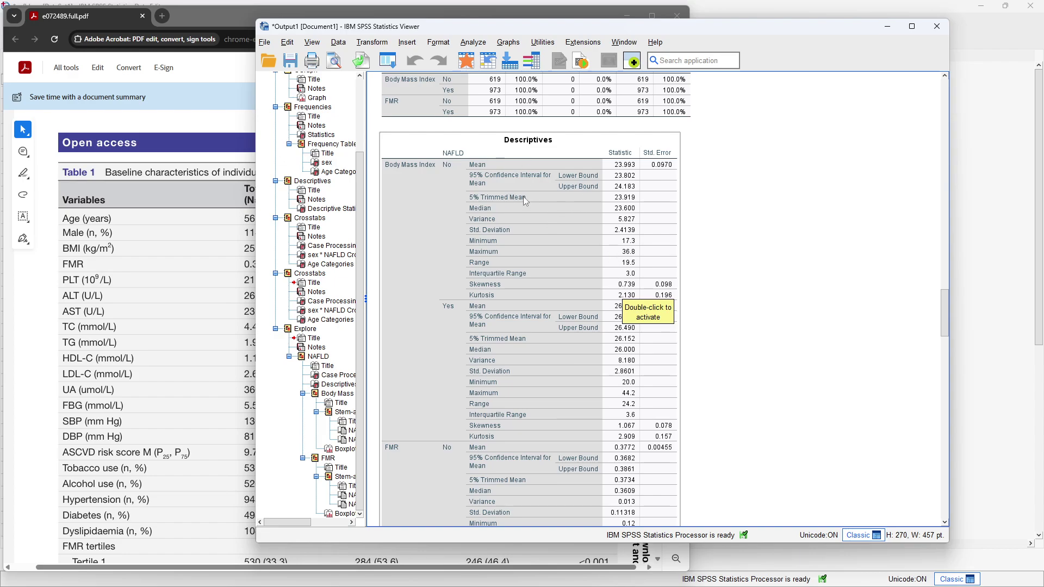
scroll(525, 201, "down", 20)
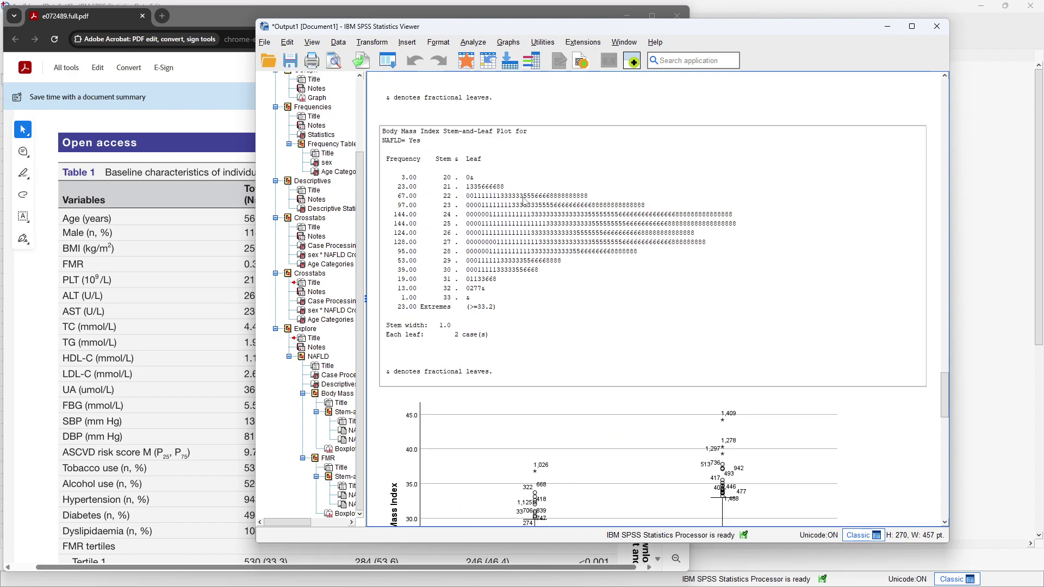
scroll(525, 201, "down", 4)
scroll(525, 201, "up", 5)
left_click(562, 221)
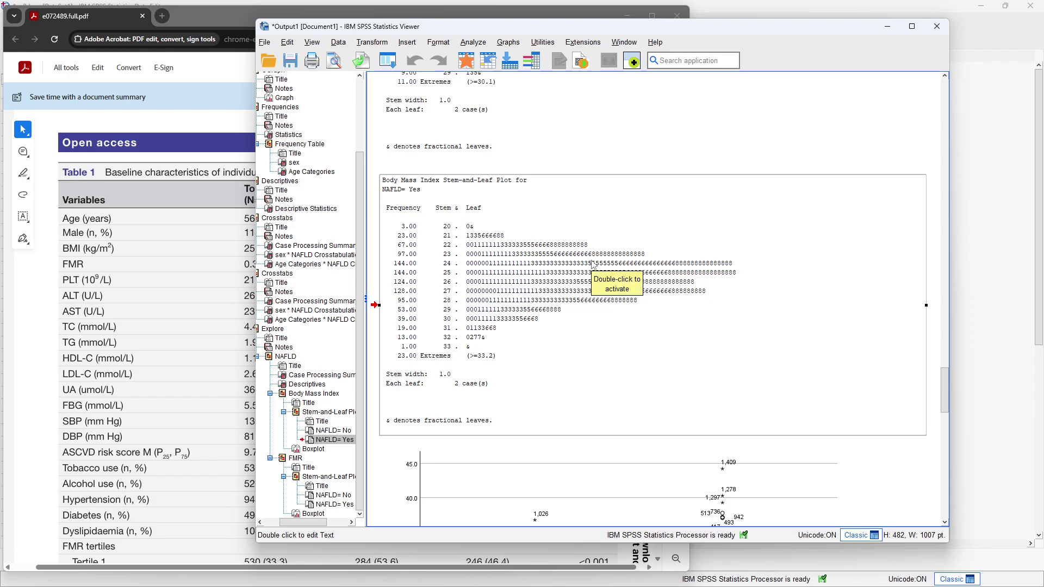
scroll(593, 265, "down", 9)
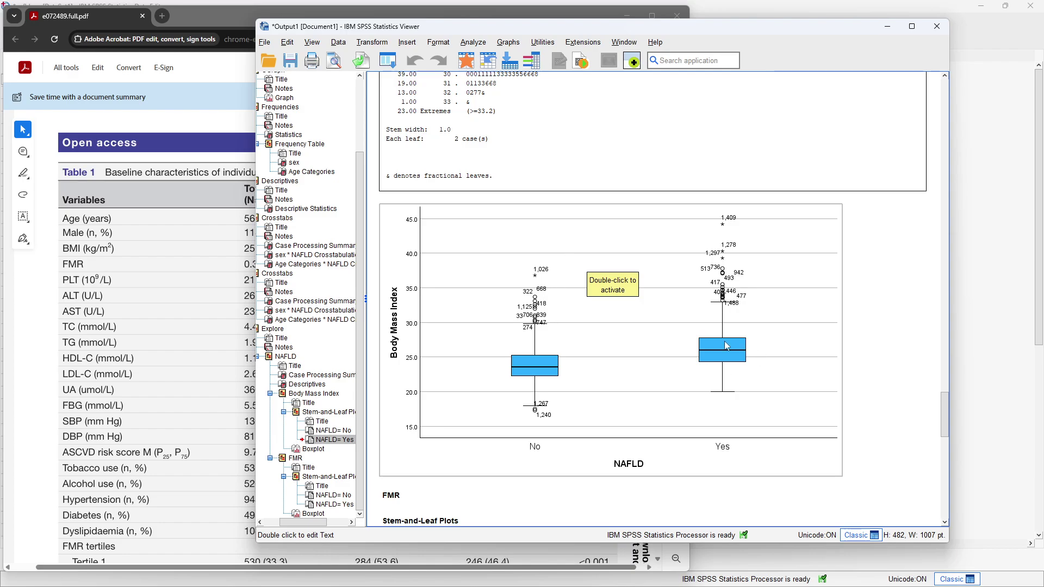
scroll(722, 349, "down", 3)
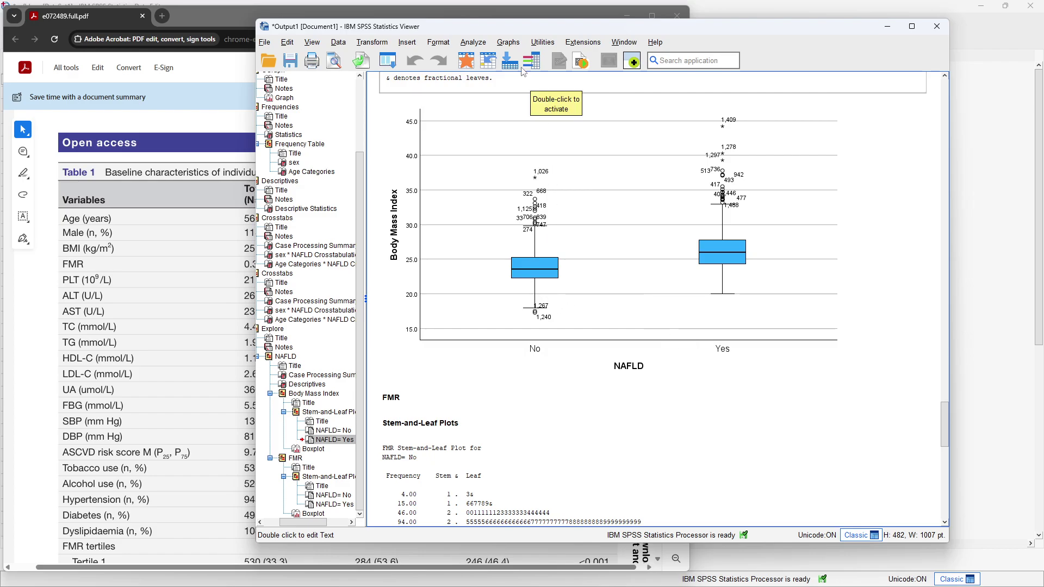
Step: Reset the Chart Builder and set up a simple histogram with Body Mass Index on the x-axis
left_click(510, 43)
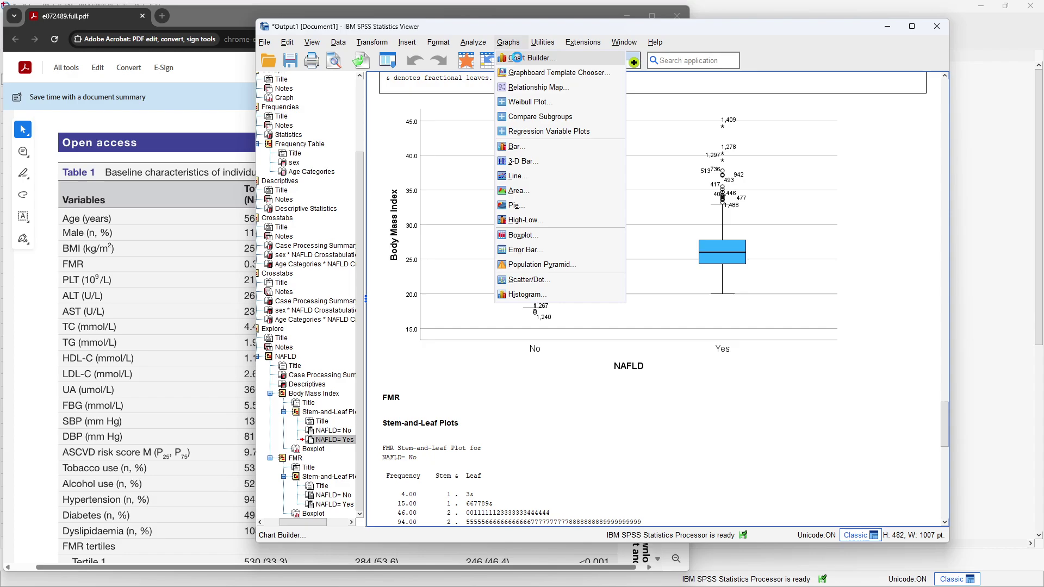
left_click(517, 60)
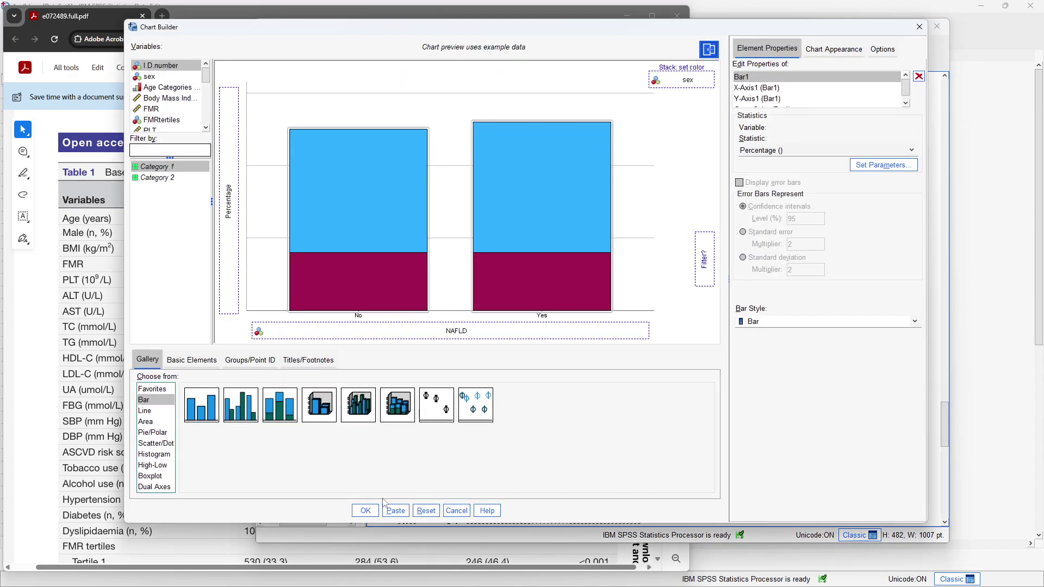
left_click(426, 511)
left_click(156, 454)
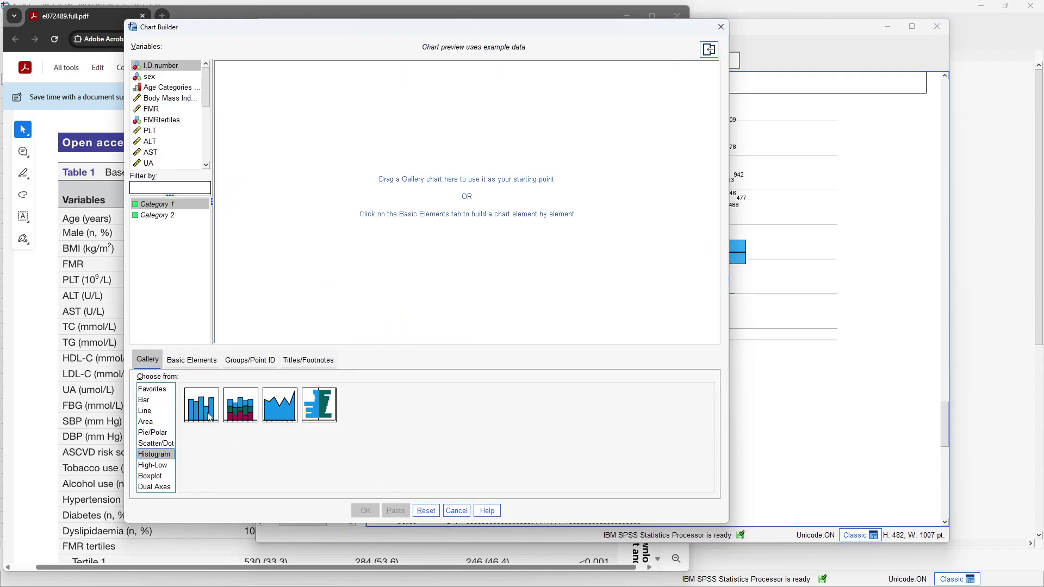
left_click_drag(209, 417, 393, 203)
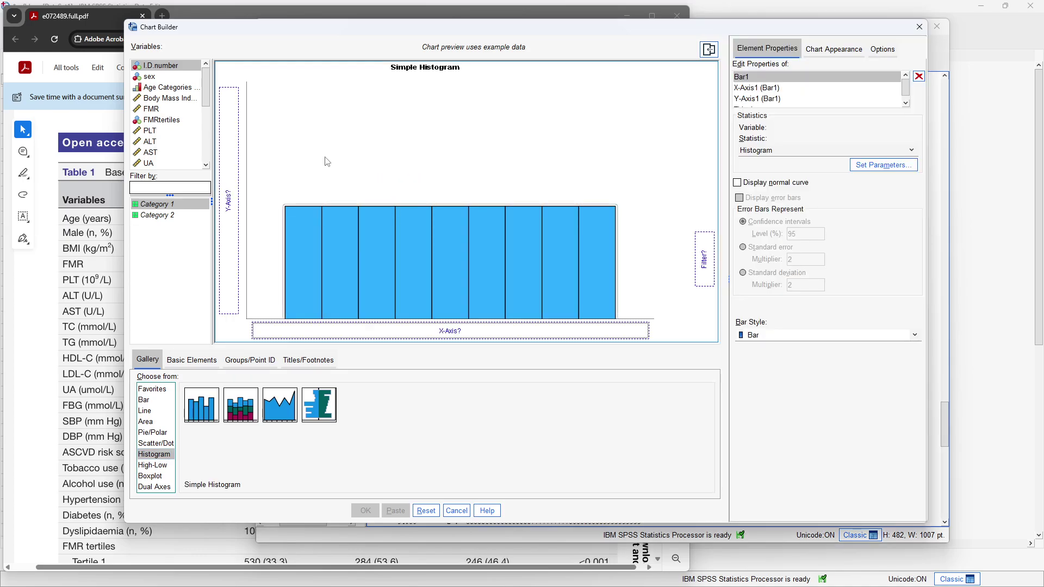
left_click_drag(161, 98, 461, 330)
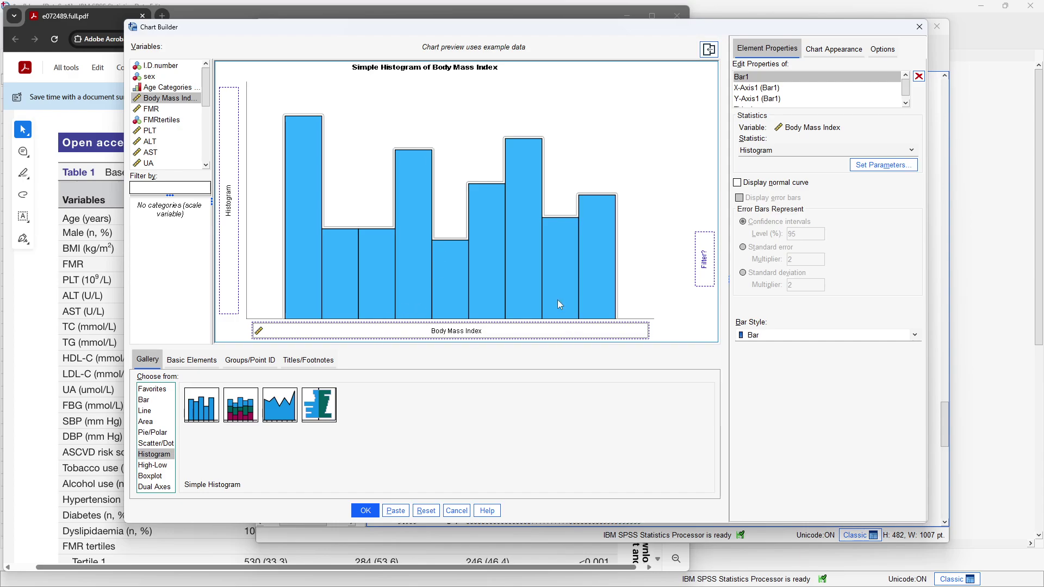
Step: Panel the histogram in rows by NAFLD, display the normal curve, and generate the chart
left_click(216, 366)
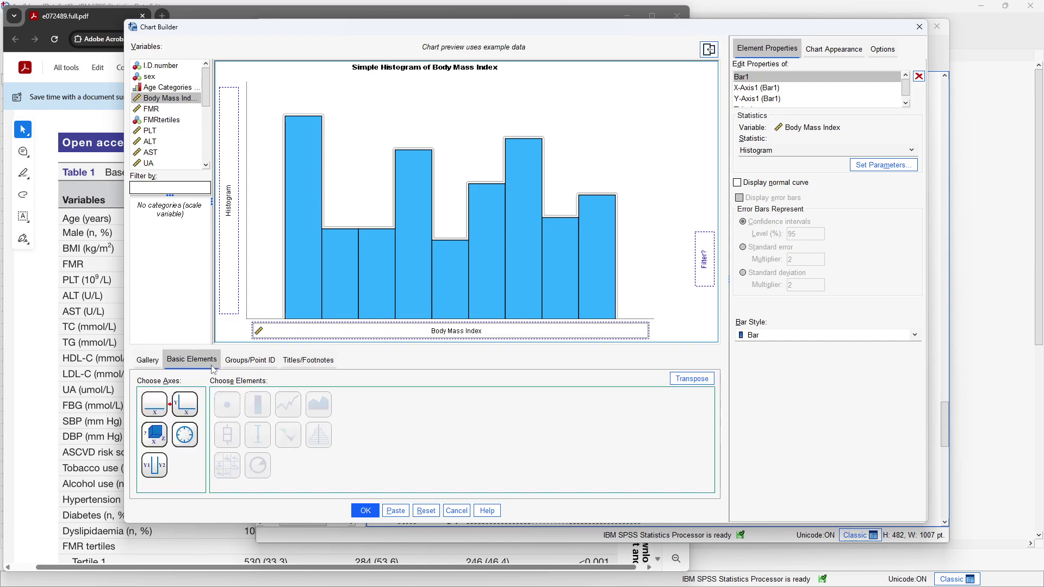
left_click(240, 365)
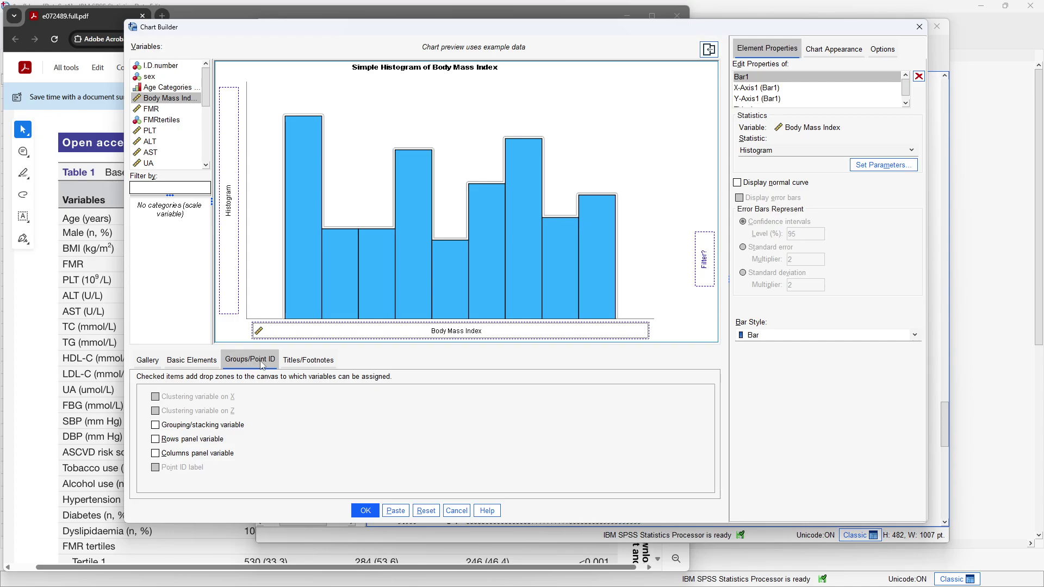
left_click(156, 440)
scroll(197, 115, "down", 5)
left_click_drag(156, 142, 703, 318)
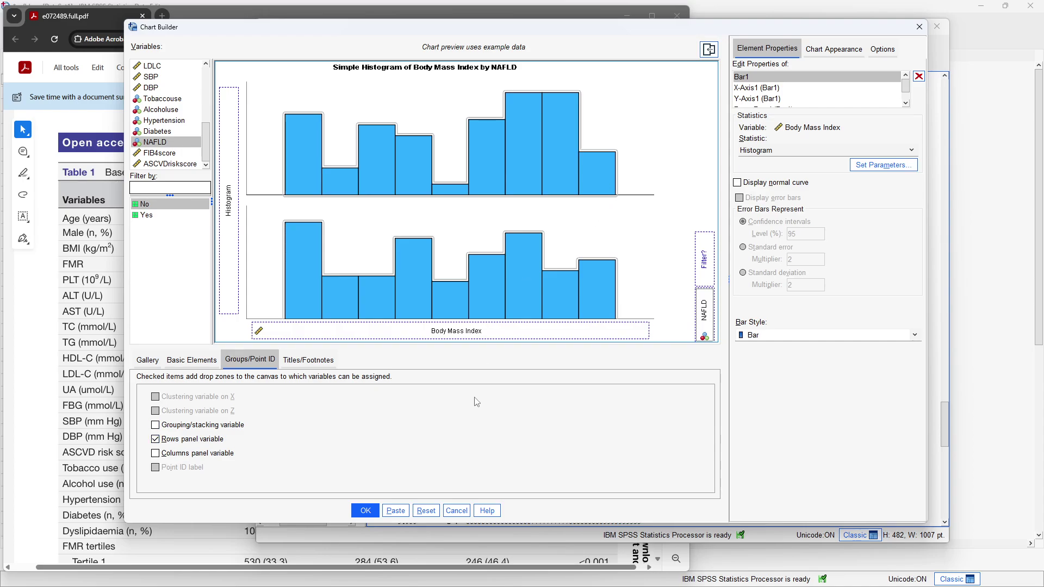
left_click(737, 182)
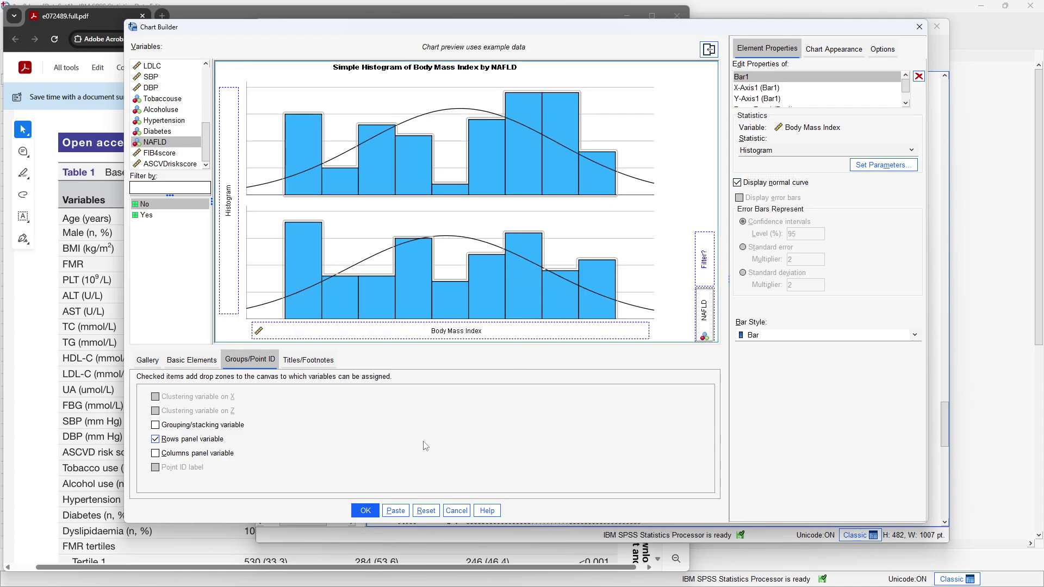
left_click(366, 511)
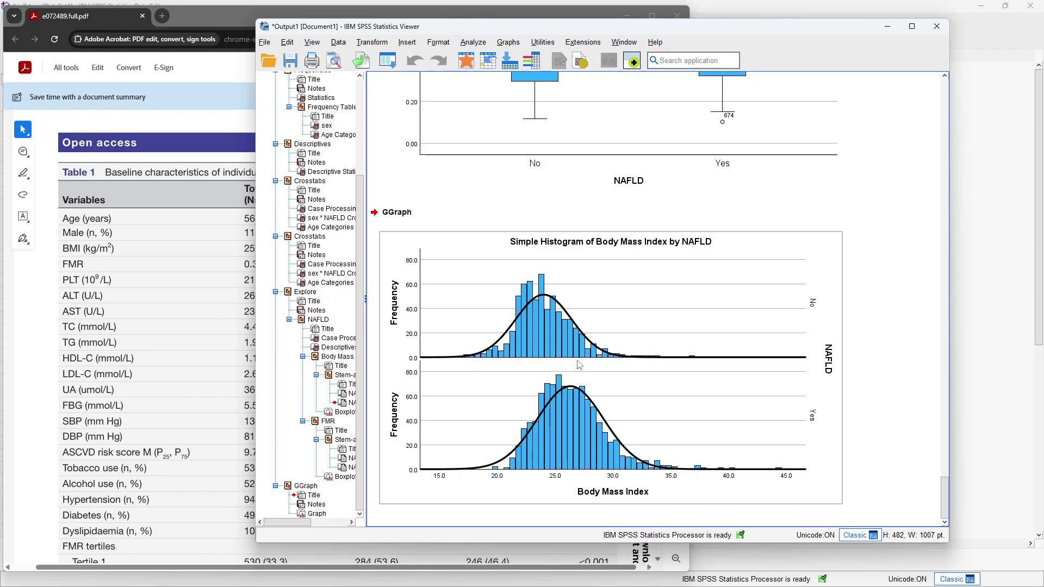
Step: Examine the paneled histogram and compare it with the boxplots and descriptive statistics for Body Mass Index and FMR by NAFLD
scroll(615, 267, "up", 1)
scroll(614, 264, "down", 1)
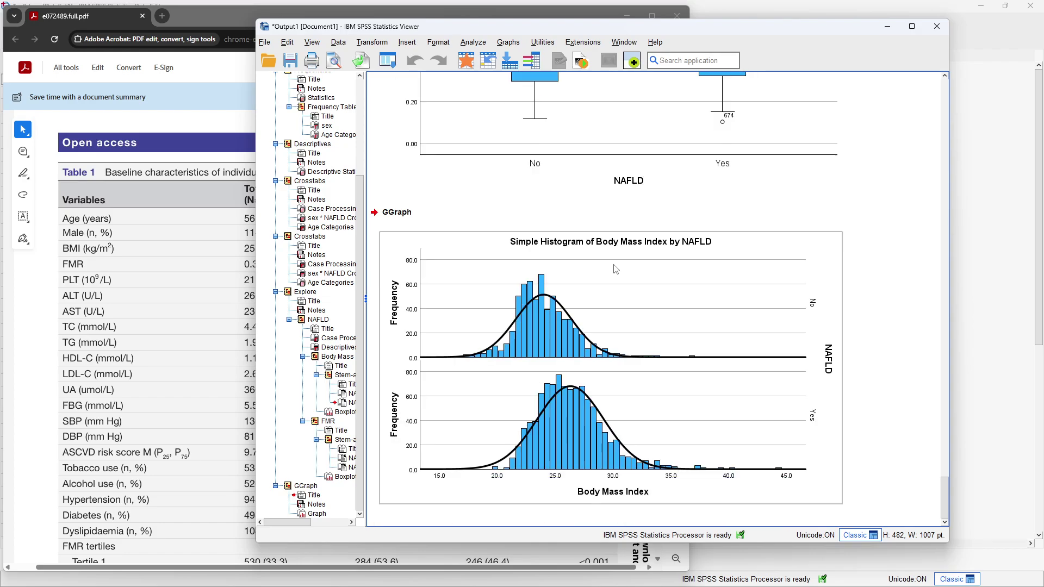
scroll(618, 253, "up", 15)
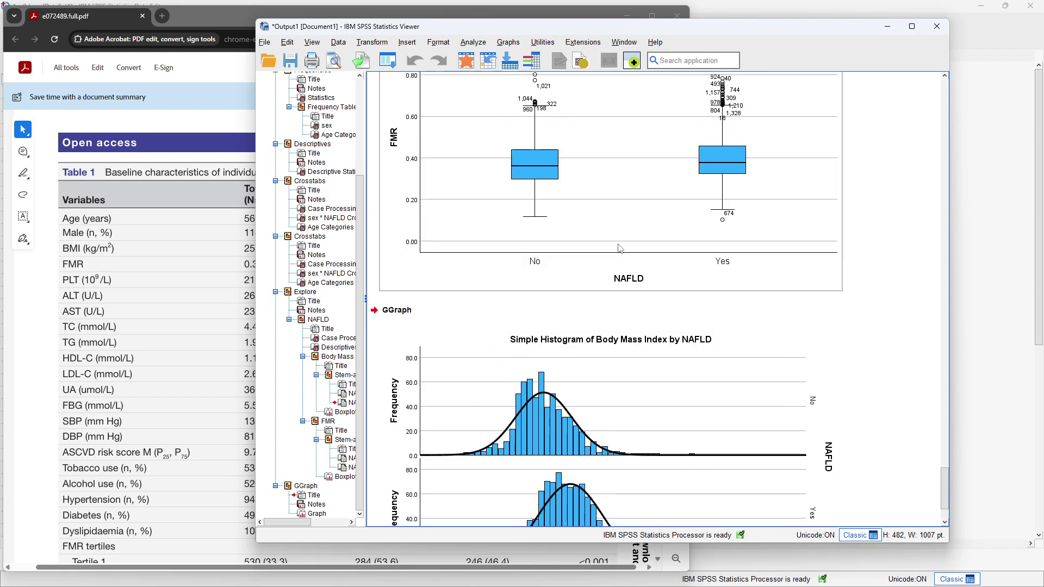
scroll(624, 238, "up", 15)
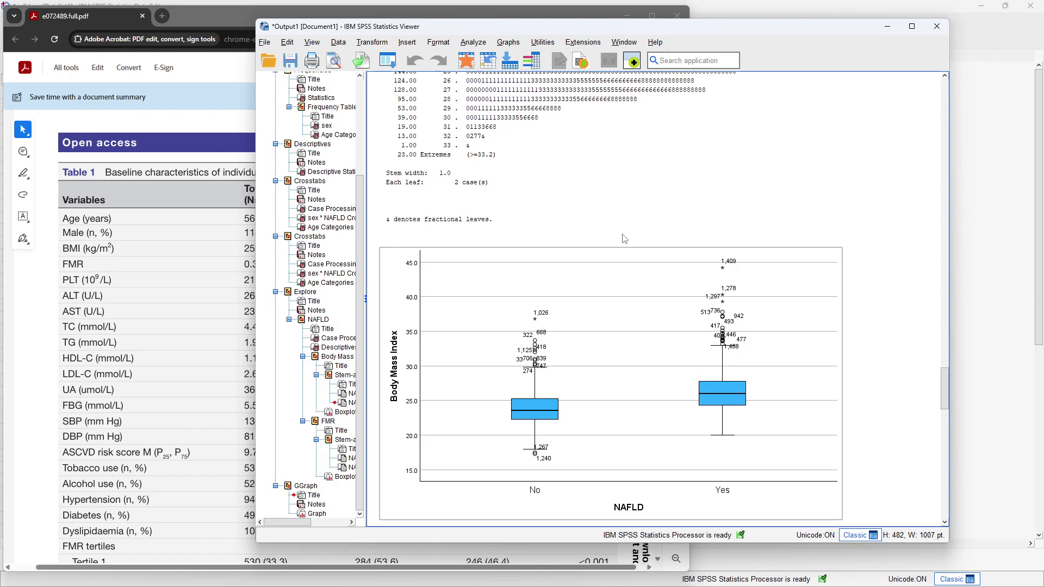
scroll(624, 239, "up", 8)
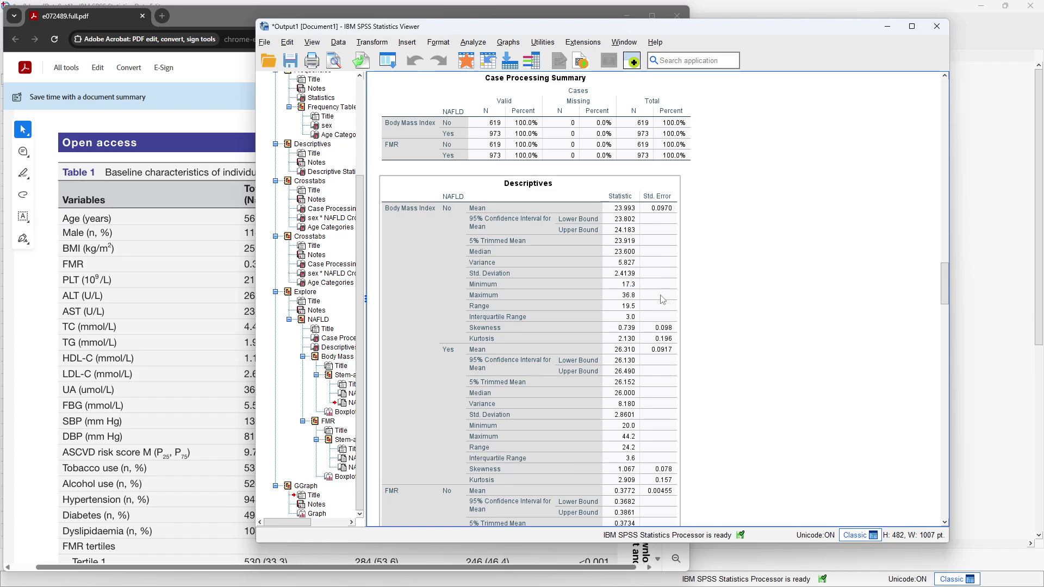
scroll(662, 295, "down", 3)
scroll(662, 295, "down", 3)
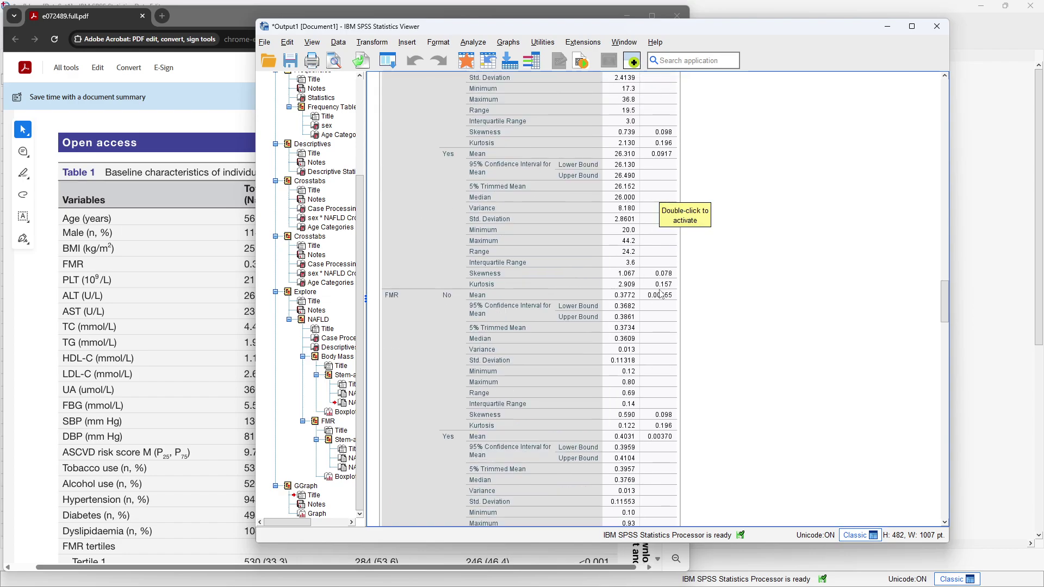
scroll(578, 295, "down", 3)
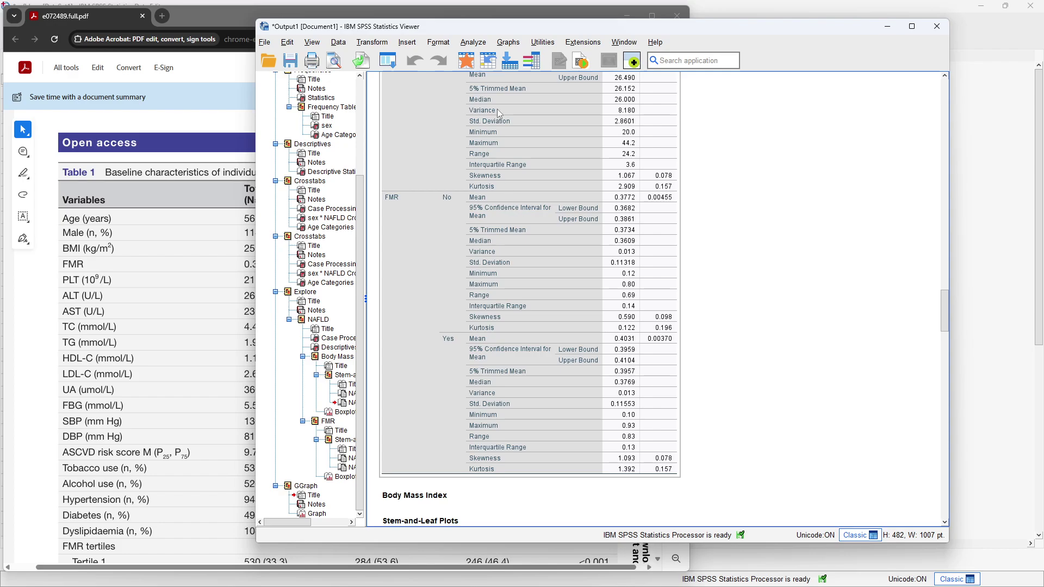
Step: Start a custom table with NAFLD in the columns and Body Mass Index and FMR stacked in the rows
left_click(473, 42)
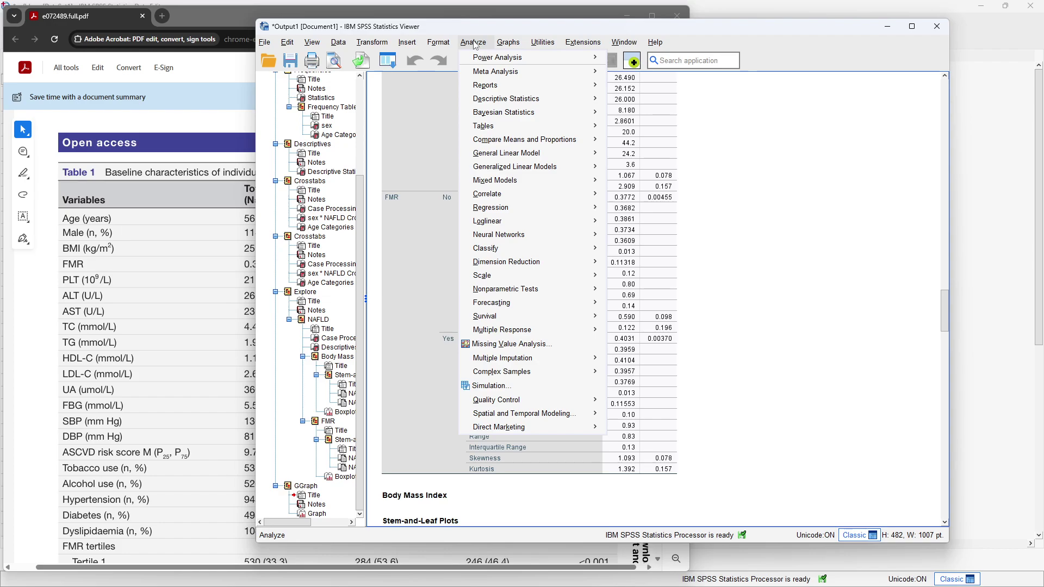
mouse_move(494, 129)
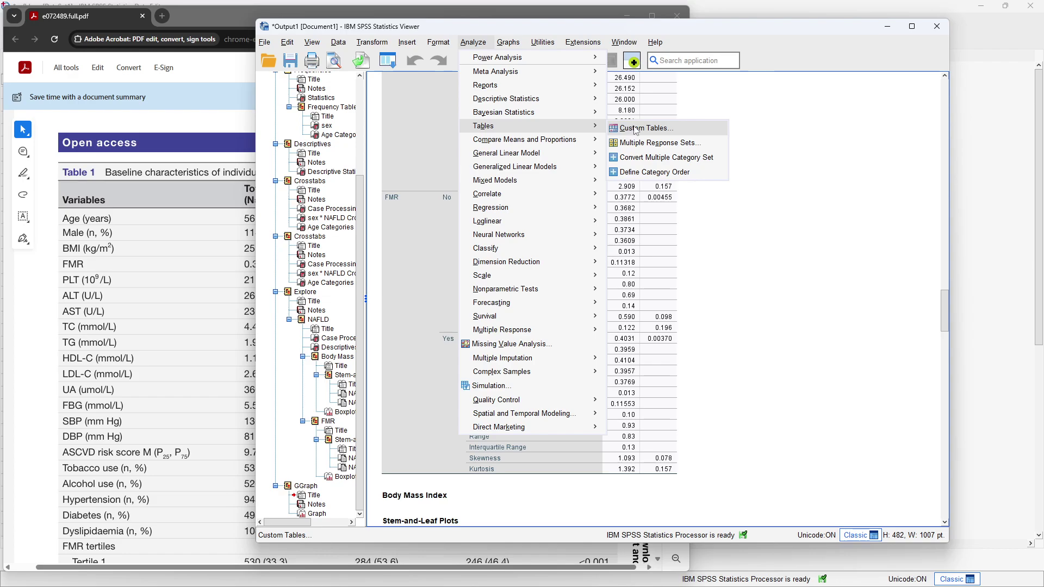
left_click(635, 129)
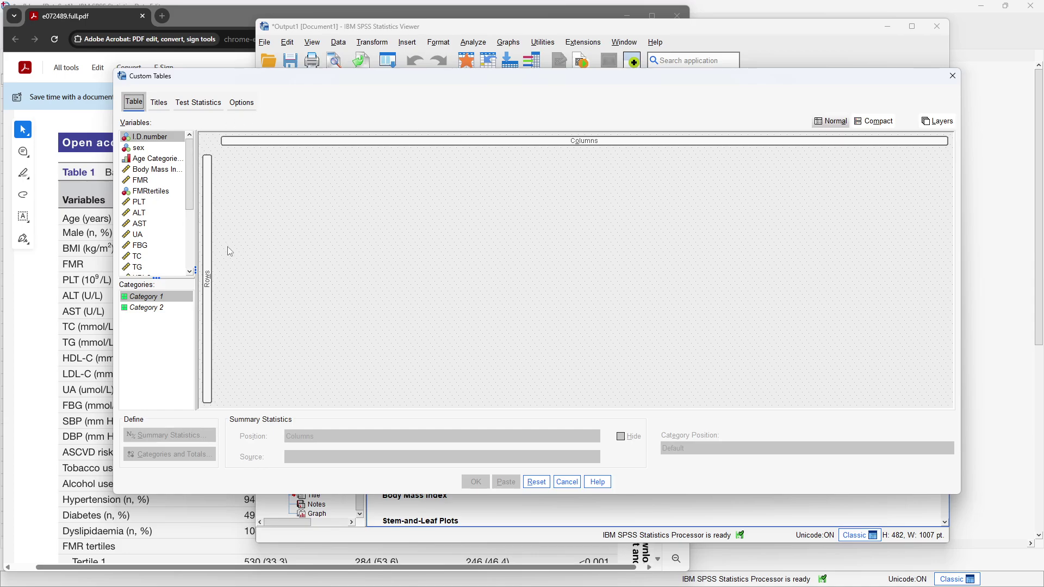
scroll(184, 239, "down", 4)
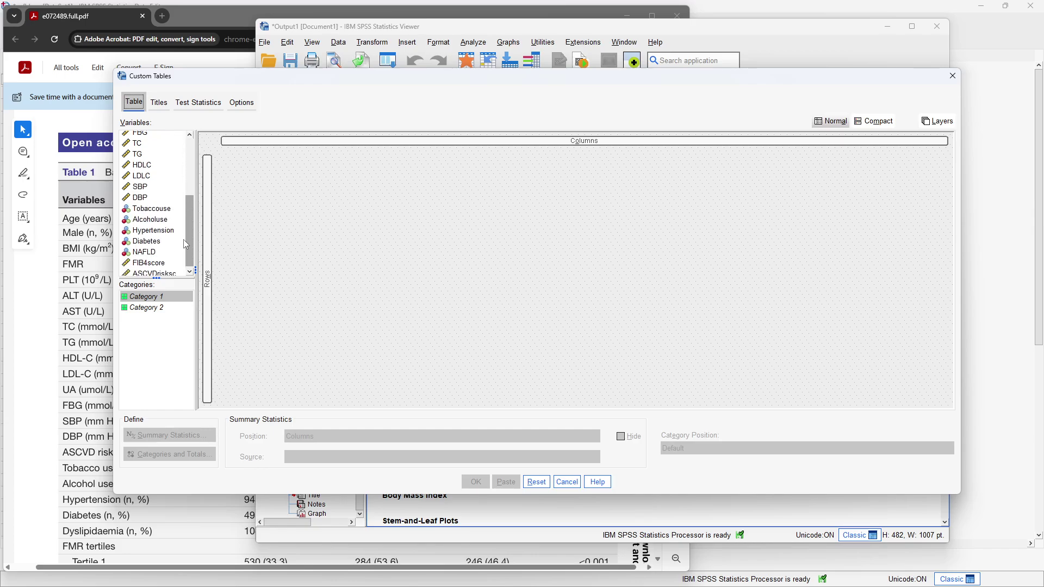
left_click_drag(148, 252, 467, 144)
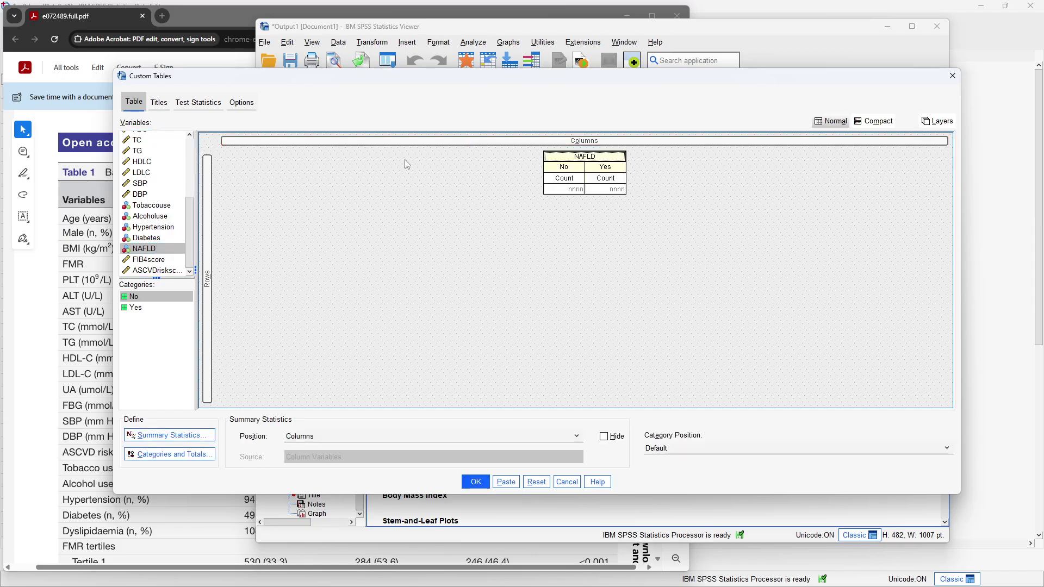
scroll(185, 240, "up", 5)
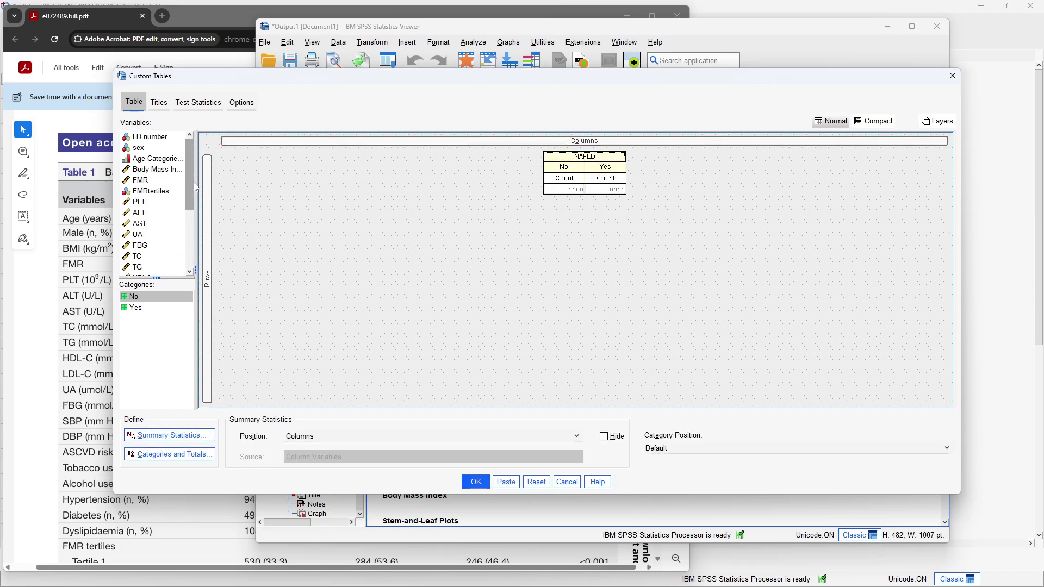
left_click_drag(146, 172, 211, 235)
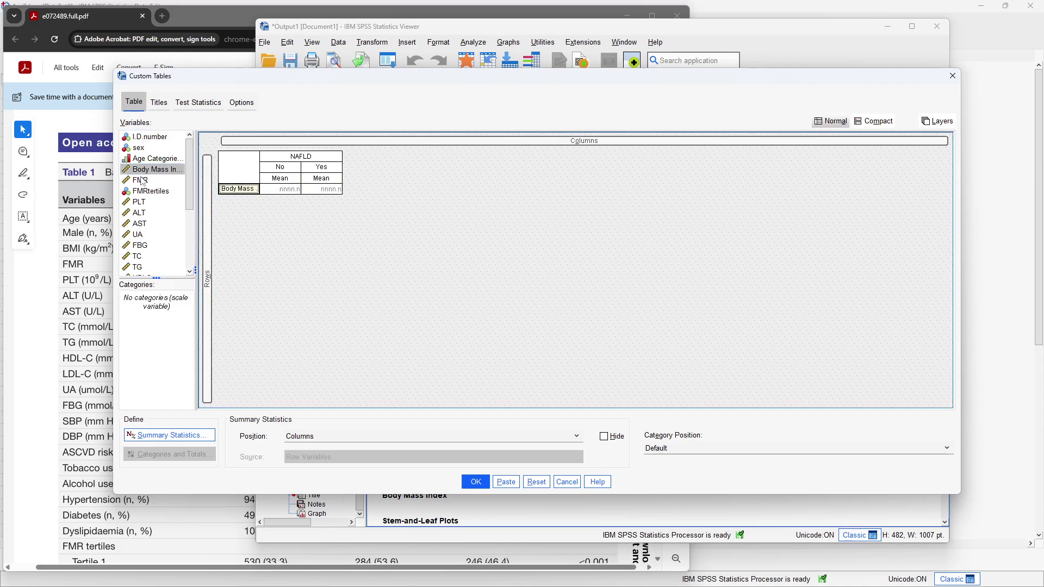
left_click_drag(141, 180, 240, 207)
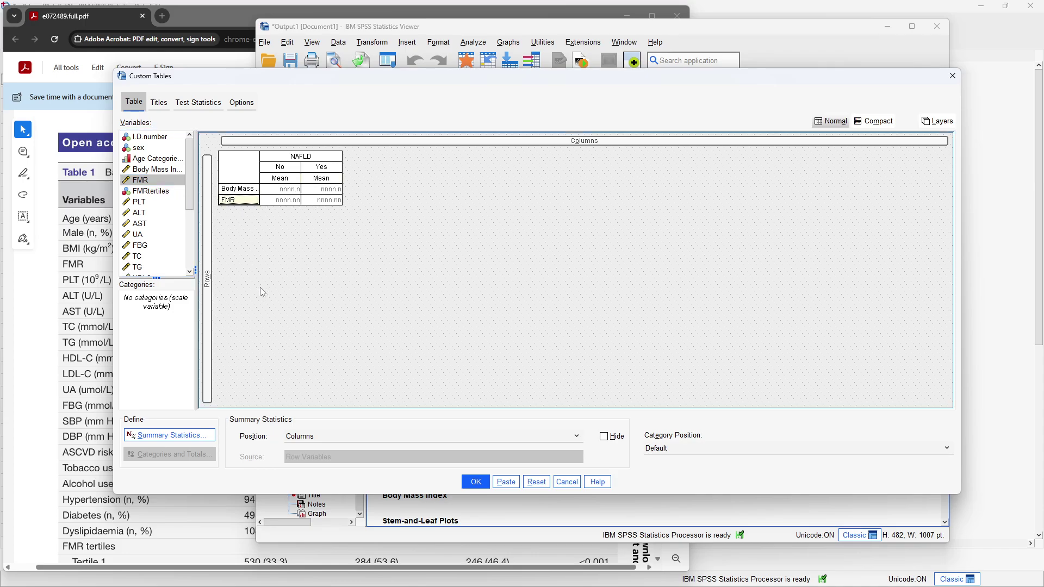
Step: Add the standard deviation to the summary statistics for Body Mass Index in the custom table
left_click(244, 191)
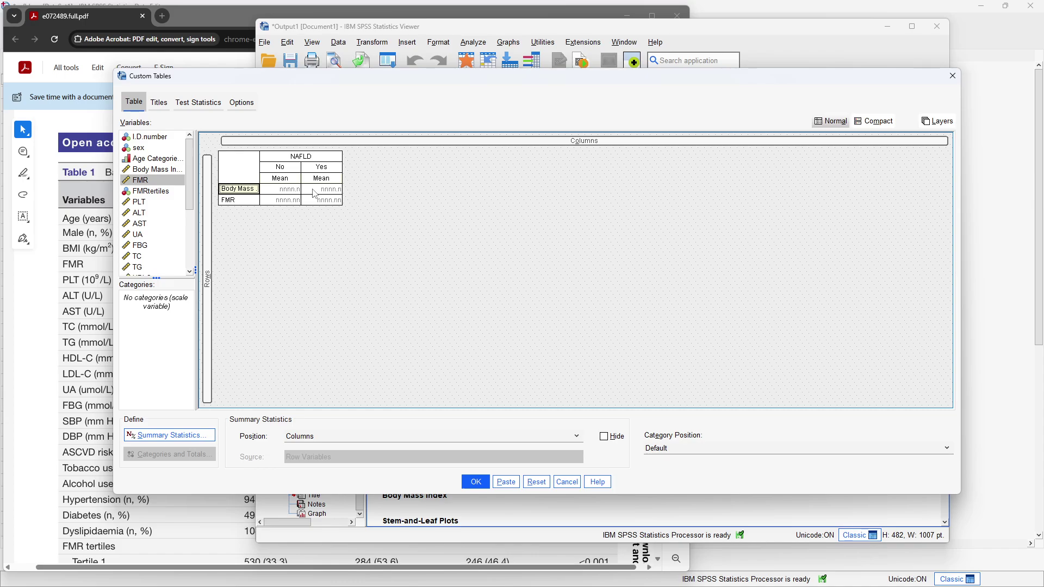
left_click(170, 435)
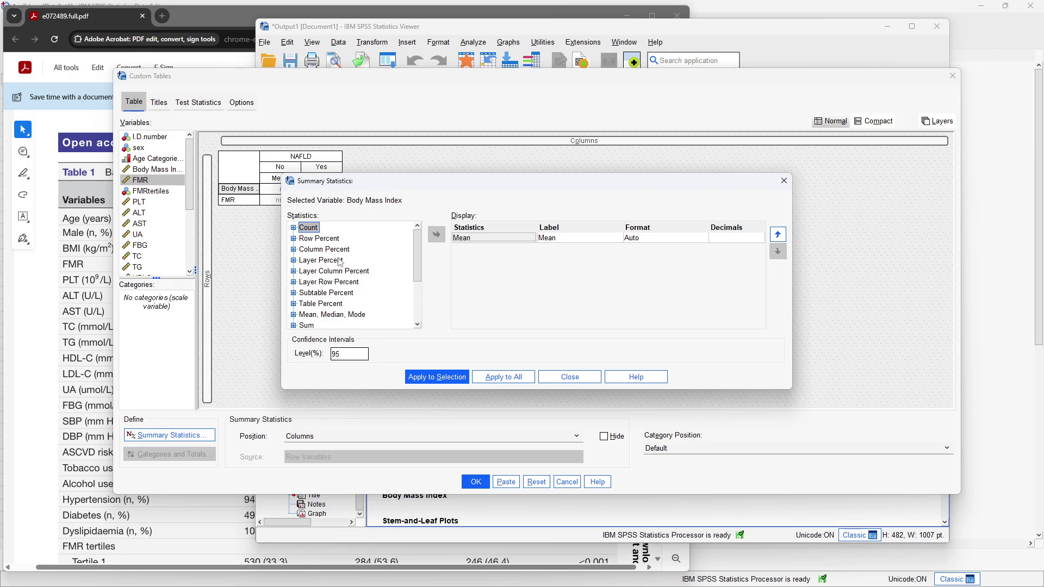
scroll(324, 268, "down", 2)
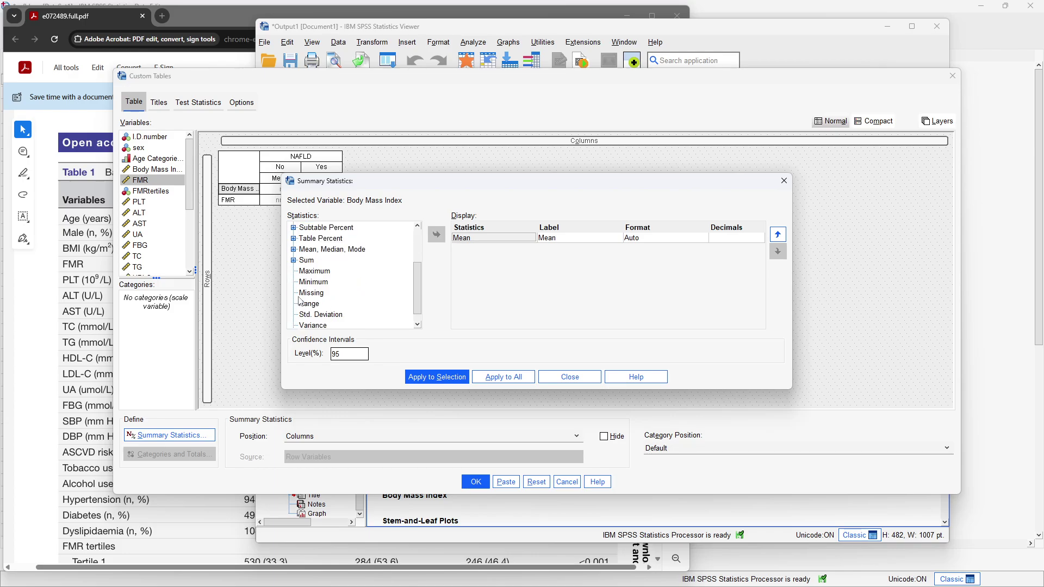
left_click(320, 312)
left_click(437, 234)
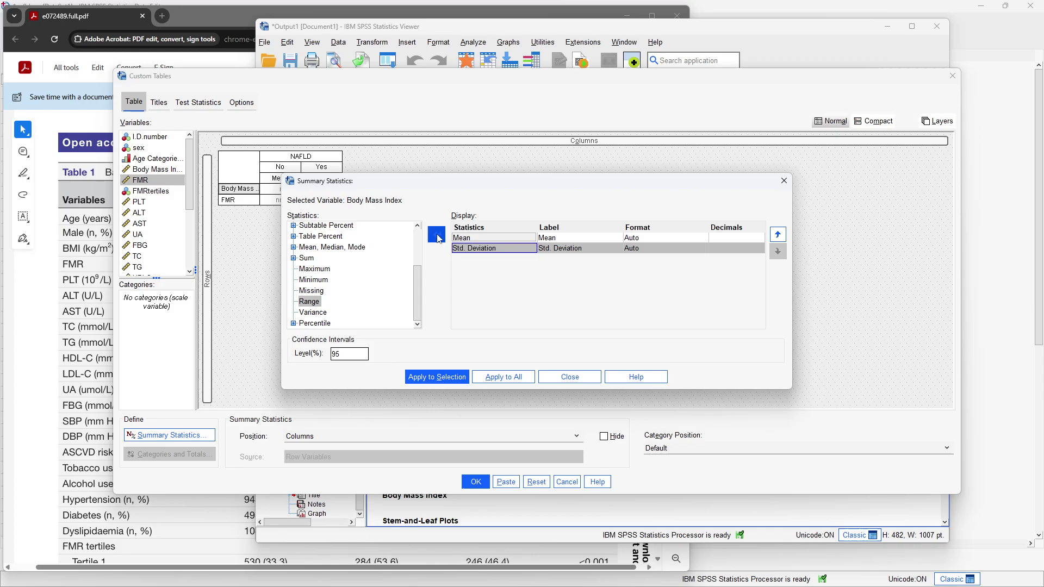
Step: Relabel the standard deviation statistic as SD and apply the summary statistics to all row variables
left_click(572, 252)
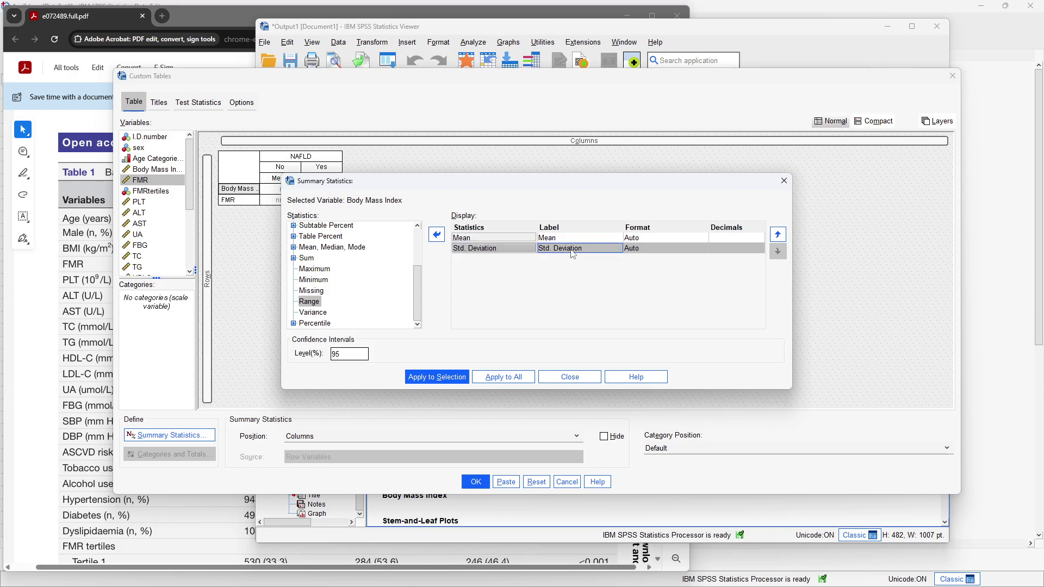
left_click(573, 251)
double_click(540, 251)
left_click(588, 248)
key("BackSpace")
key("BackSpace")
key("BackSpace")
key("BackSpace")
key("BackSpace")
key("BackSpace")
key("BackSpace")
key("BackSpace")
left_click(501, 377)
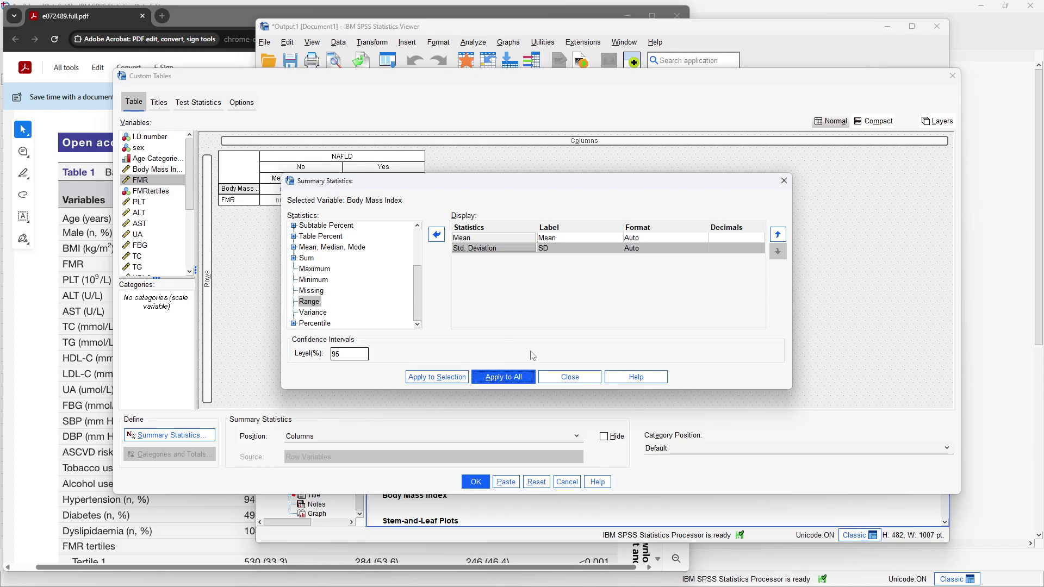
left_click(575, 374)
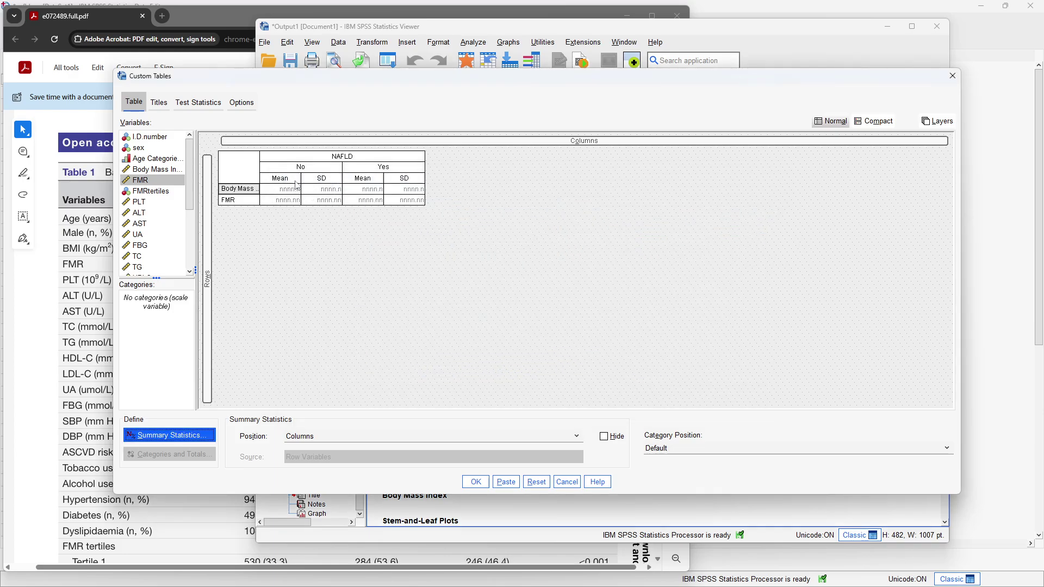
Step: Add a Total category to the NAFLD columns of the custom table
left_click(392, 161)
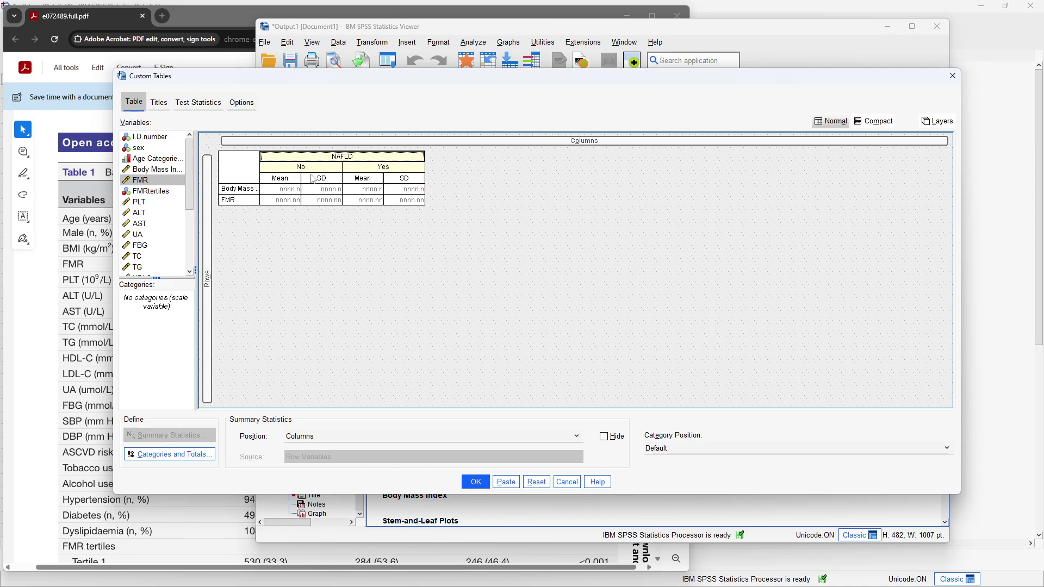
left_click(250, 192)
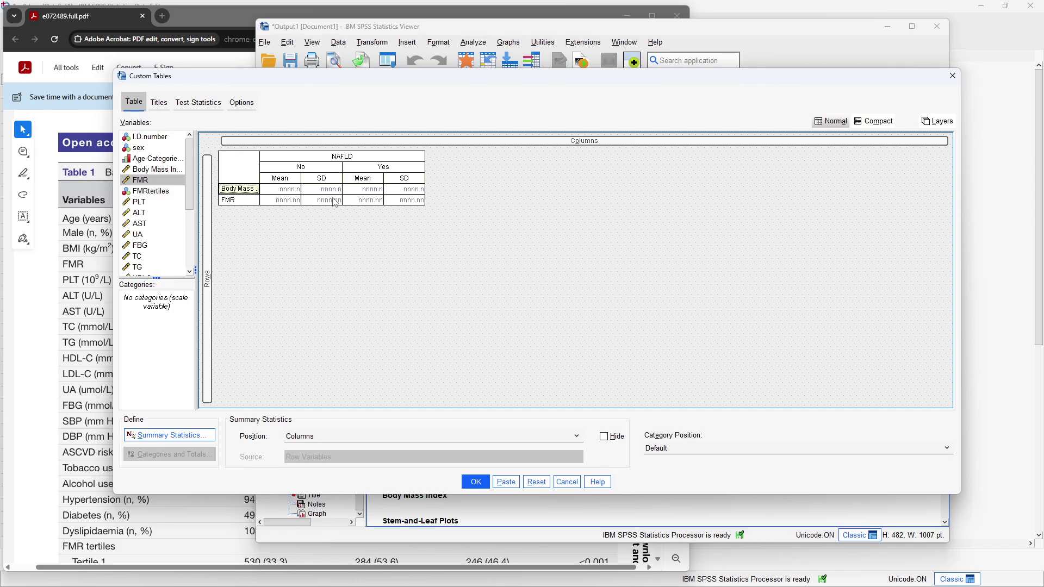
left_click(396, 162)
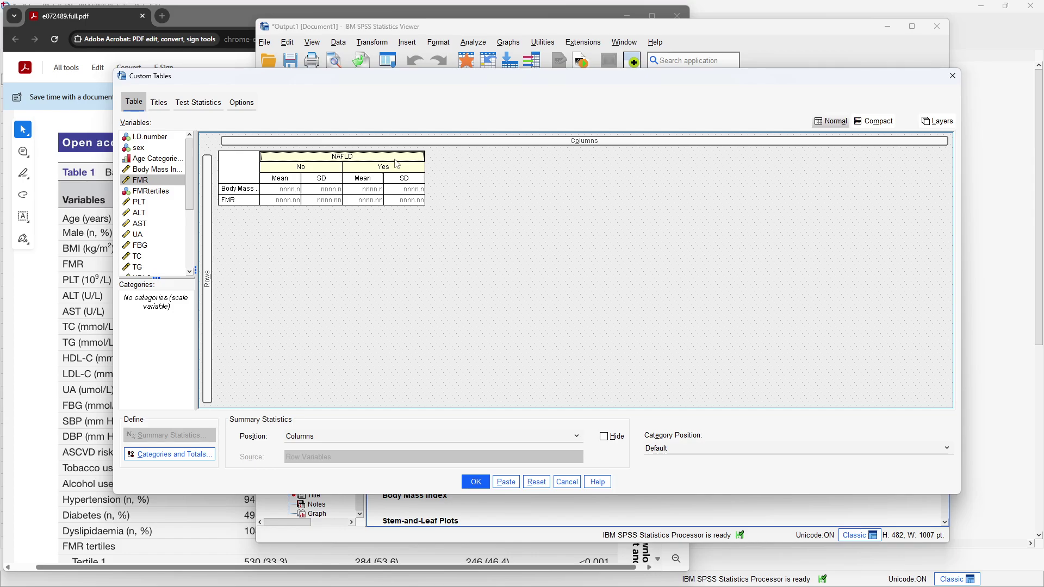
left_click(244, 194)
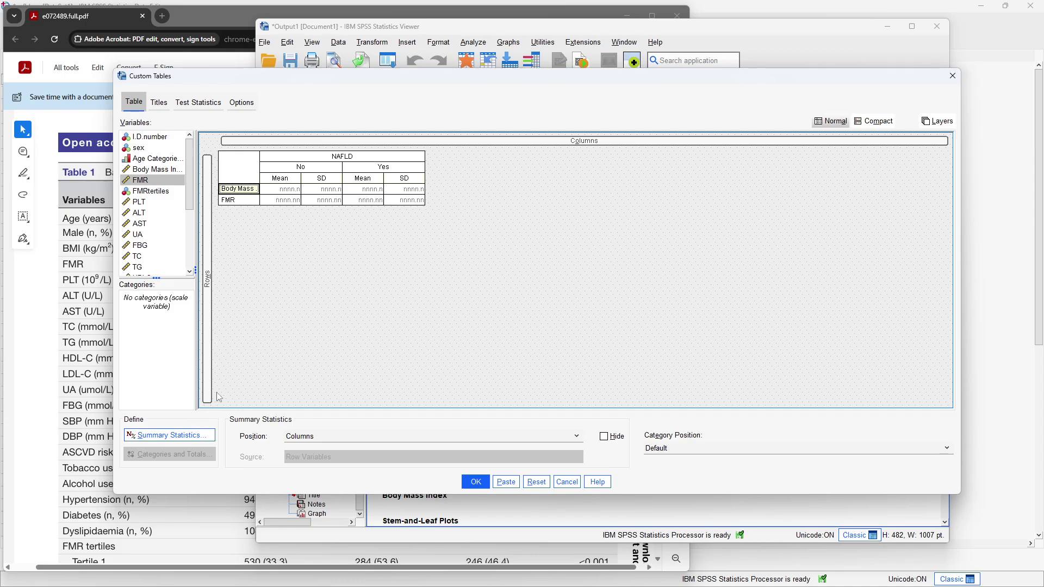
left_click(365, 163)
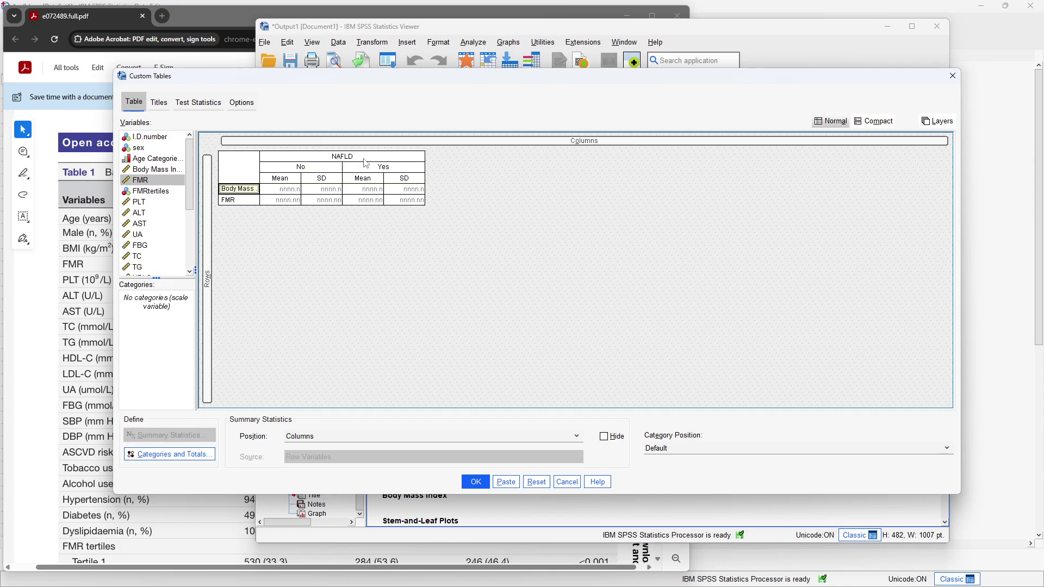
left_click(189, 461)
left_click(590, 266)
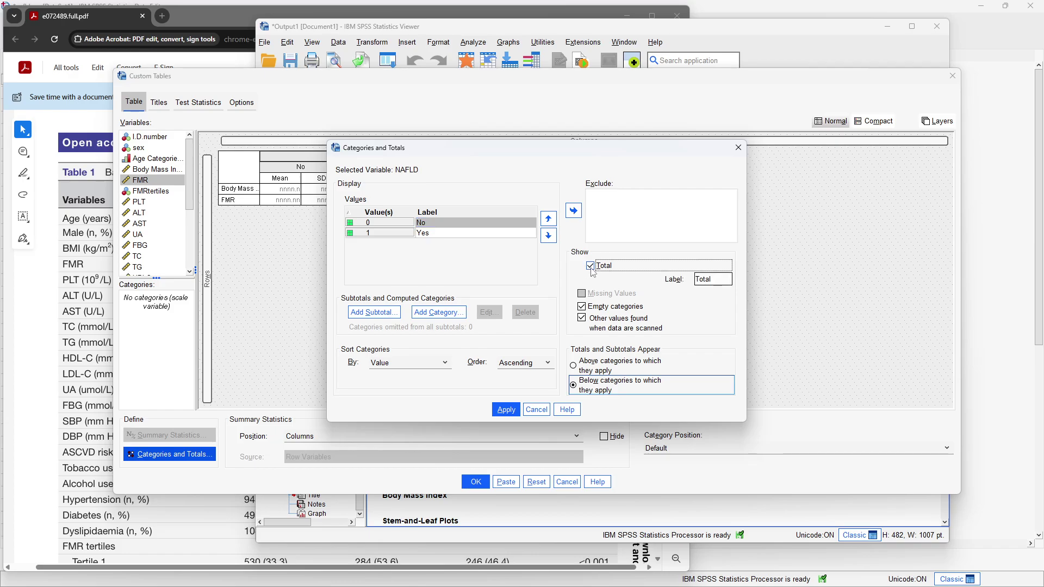
left_click(506, 410)
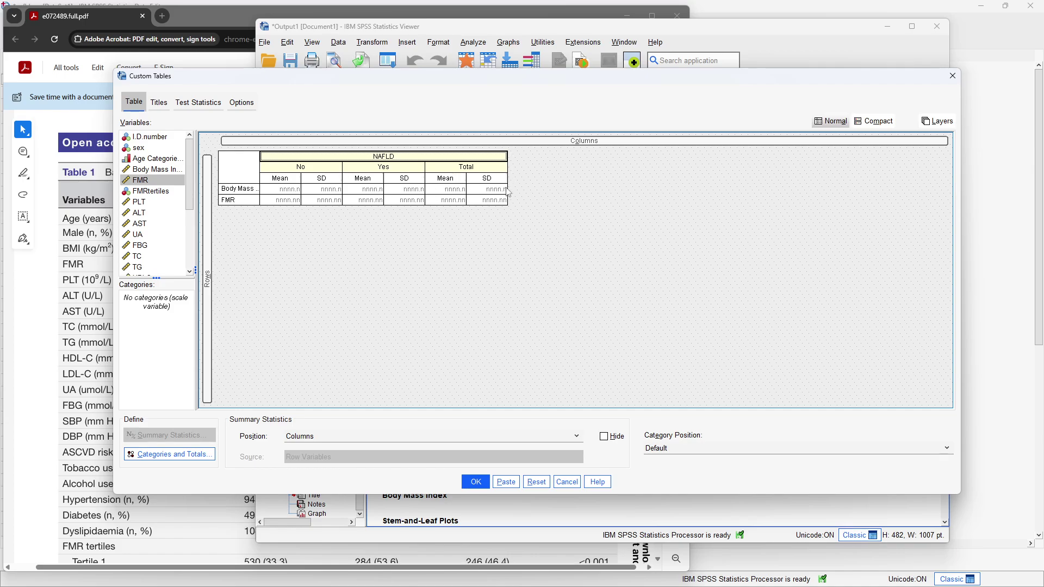
Step: Position the NAFLD total above the categories to which it applies and generate the custom table
left_click(171, 454)
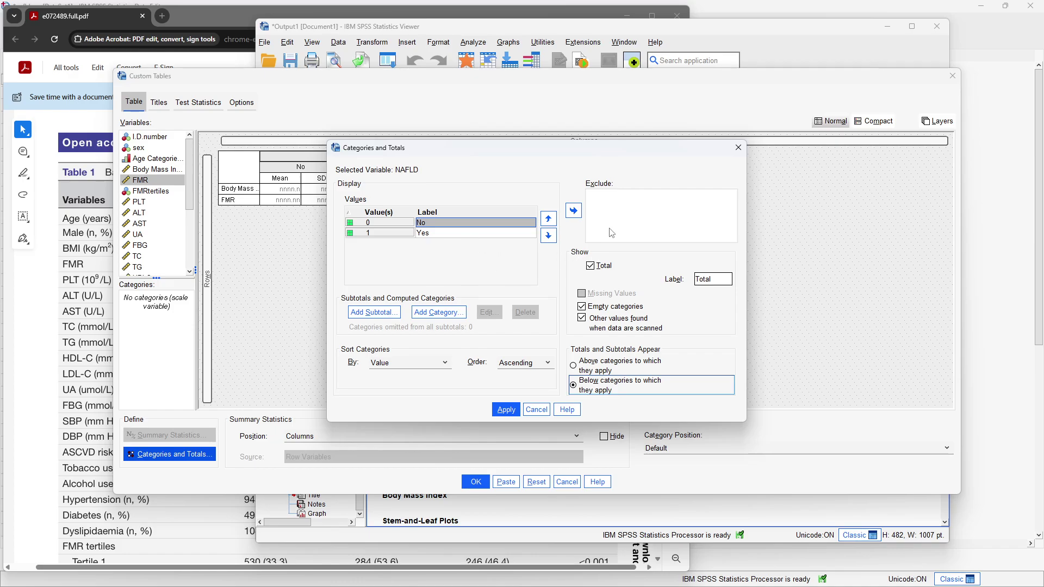
left_click(575, 367)
left_click(506, 409)
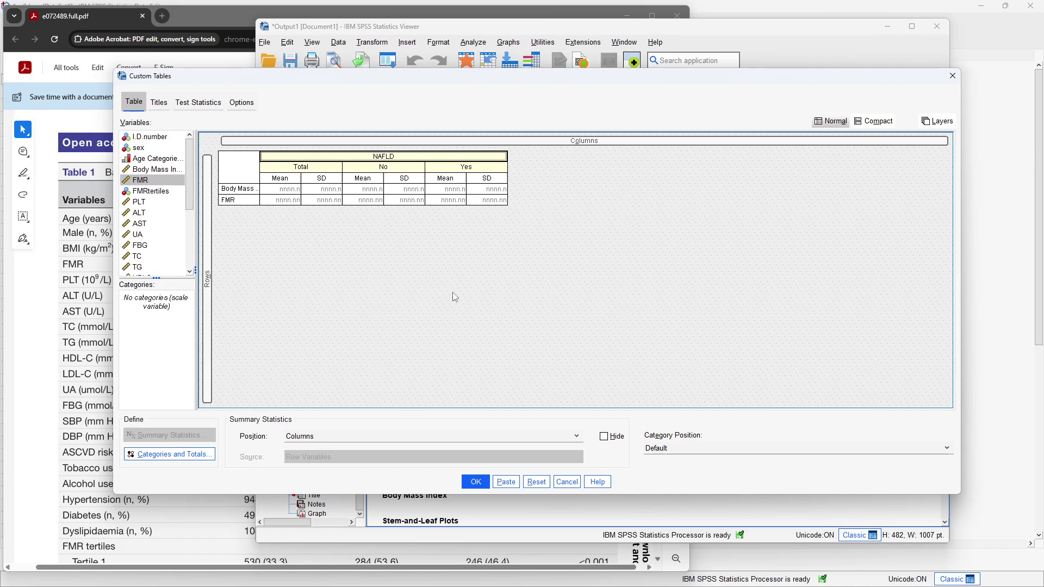
left_click(476, 481)
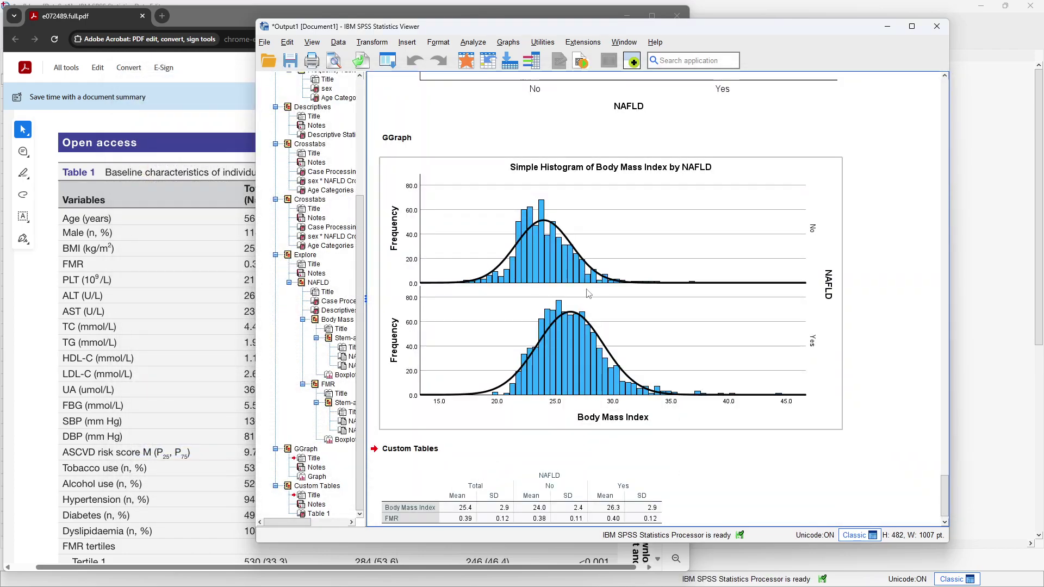
scroll(588, 294, "down", 1)
left_click(505, 480)
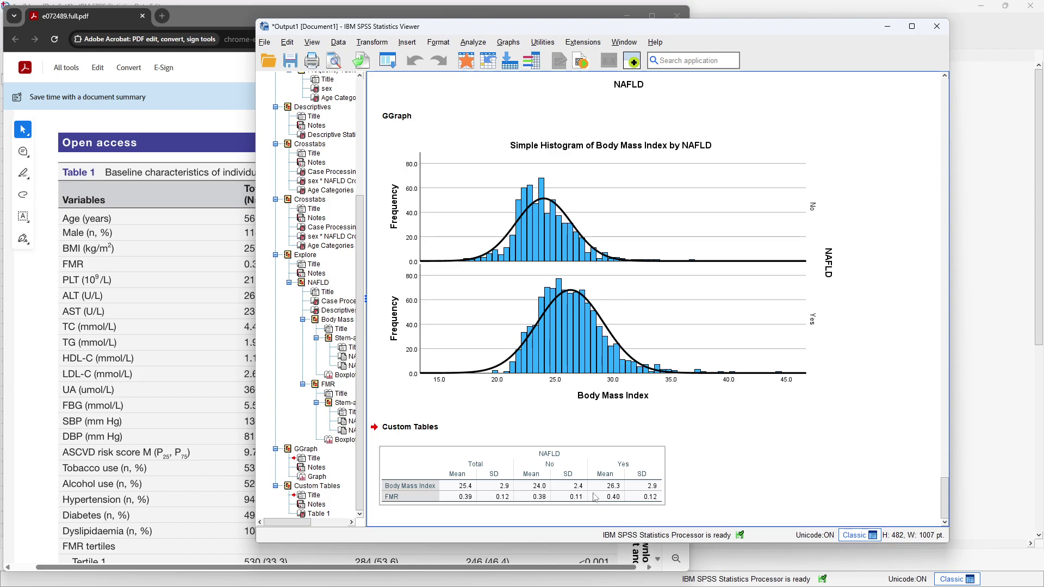
Step: Copy the custom table, switch to Excel, and paste it at cell B8 with the destination formatting, checking it against the BMI row
right_click(571, 470)
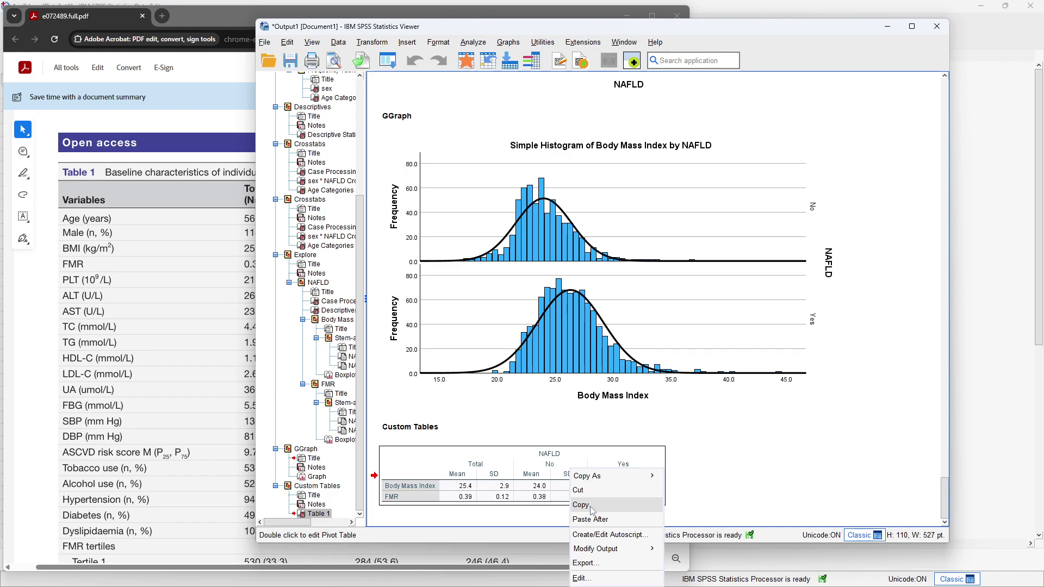
left_click(591, 510)
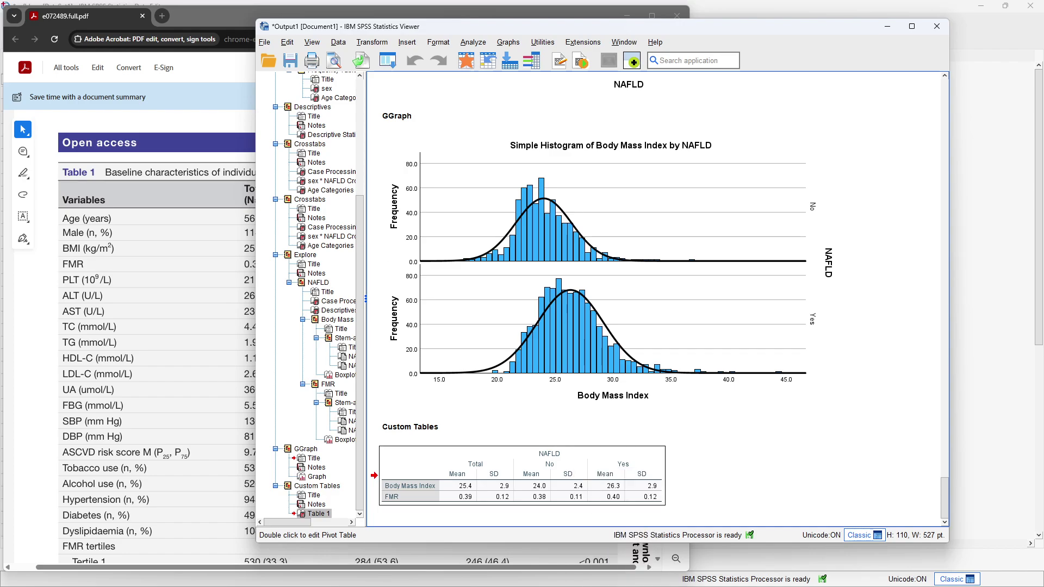
key("alt+Tab")
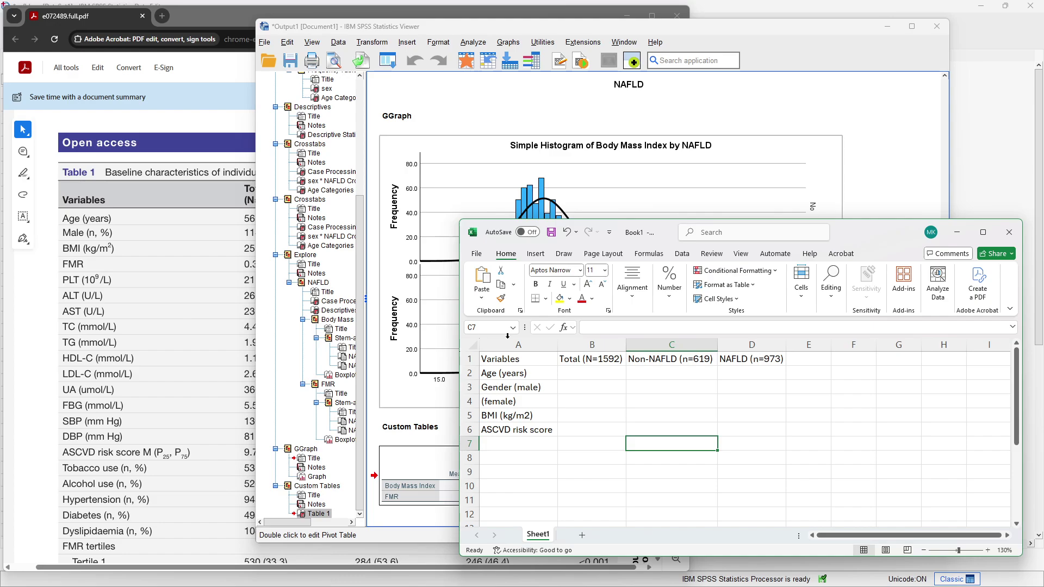
right_click(598, 458)
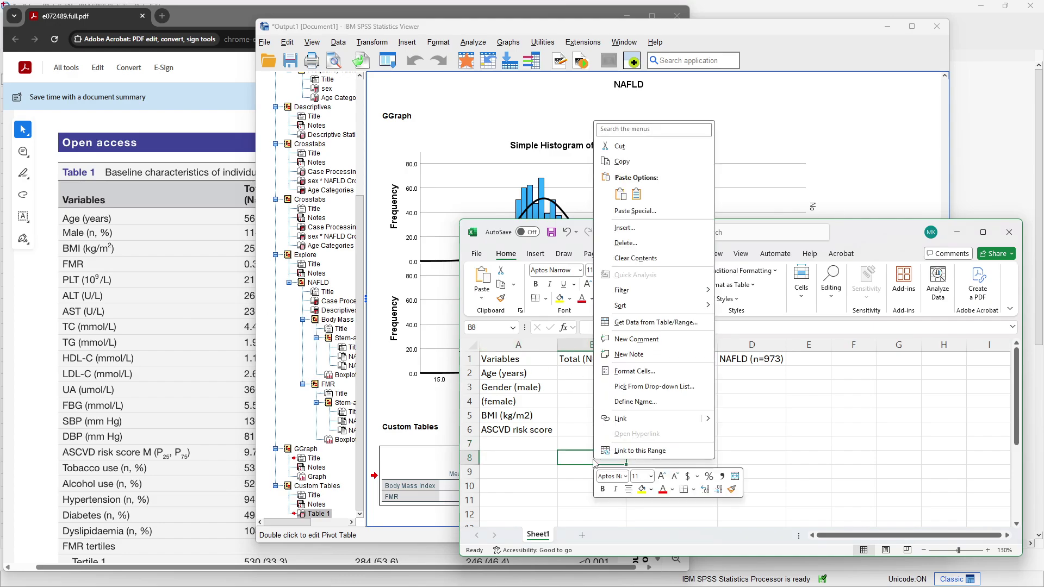
left_click(637, 196)
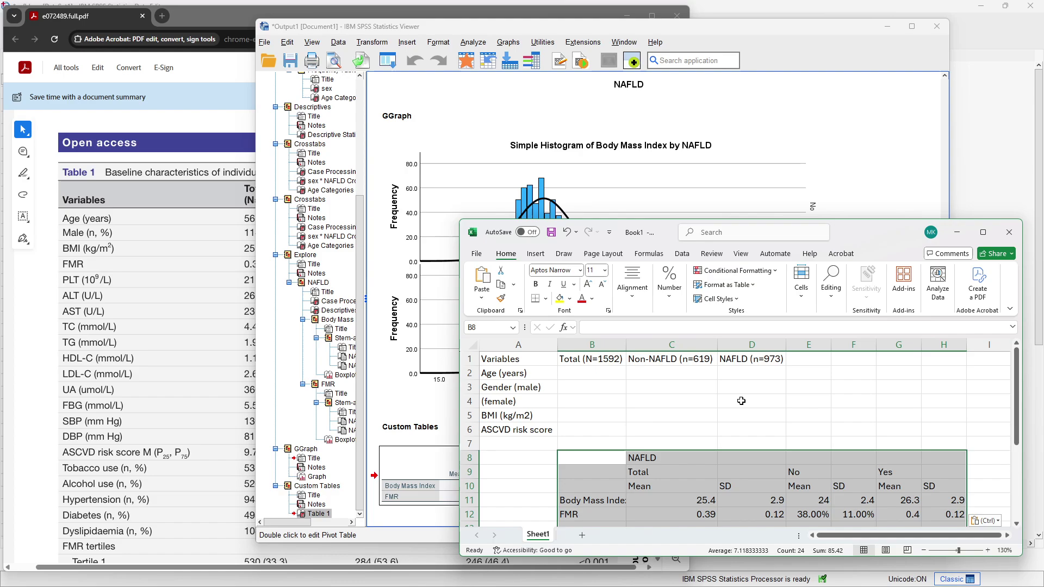
scroll(722, 458, "down", 1)
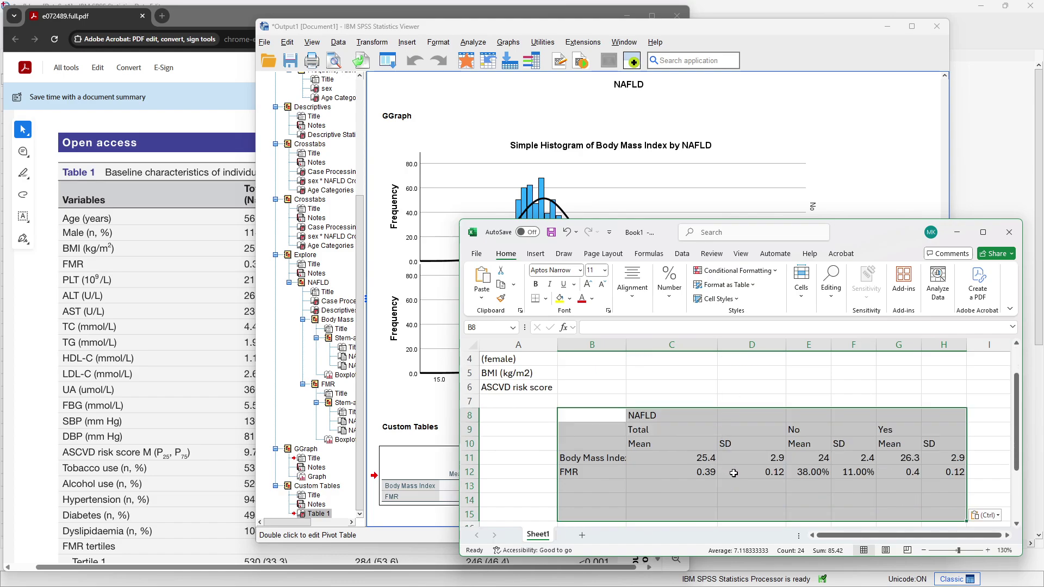
left_click(734, 463)
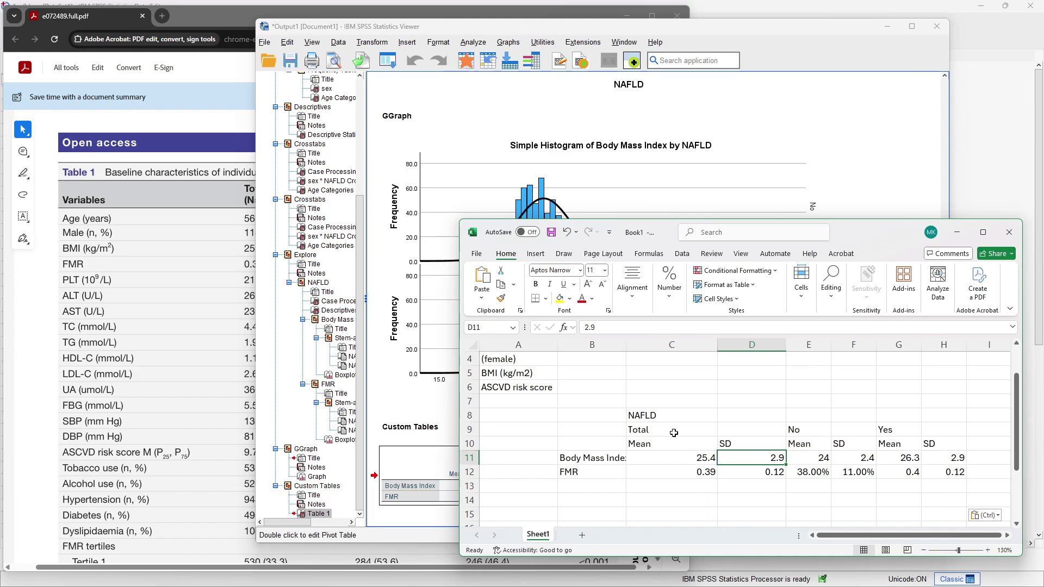
left_click(595, 374)
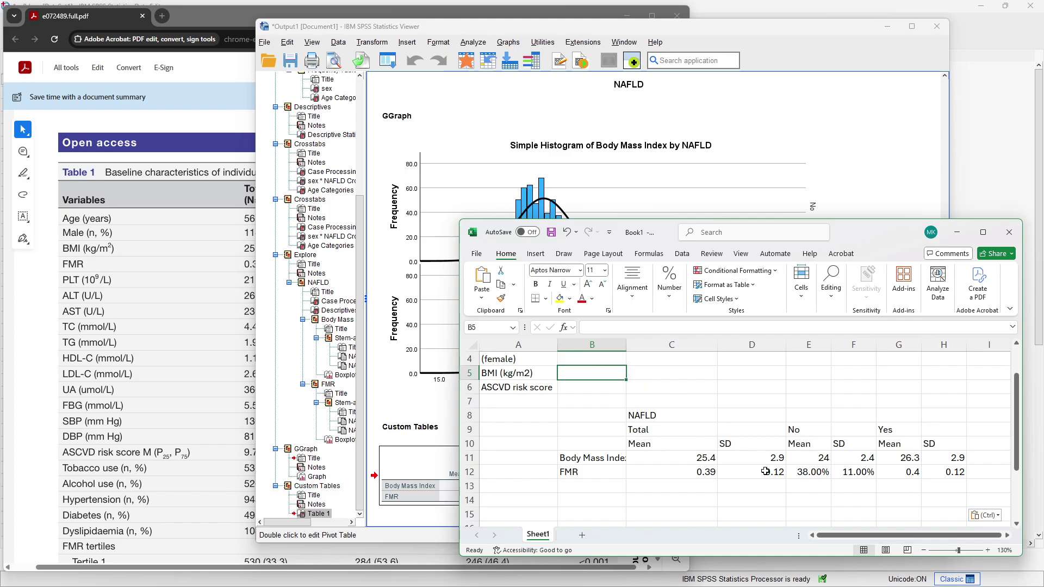
scroll(633, 417, "up", 1)
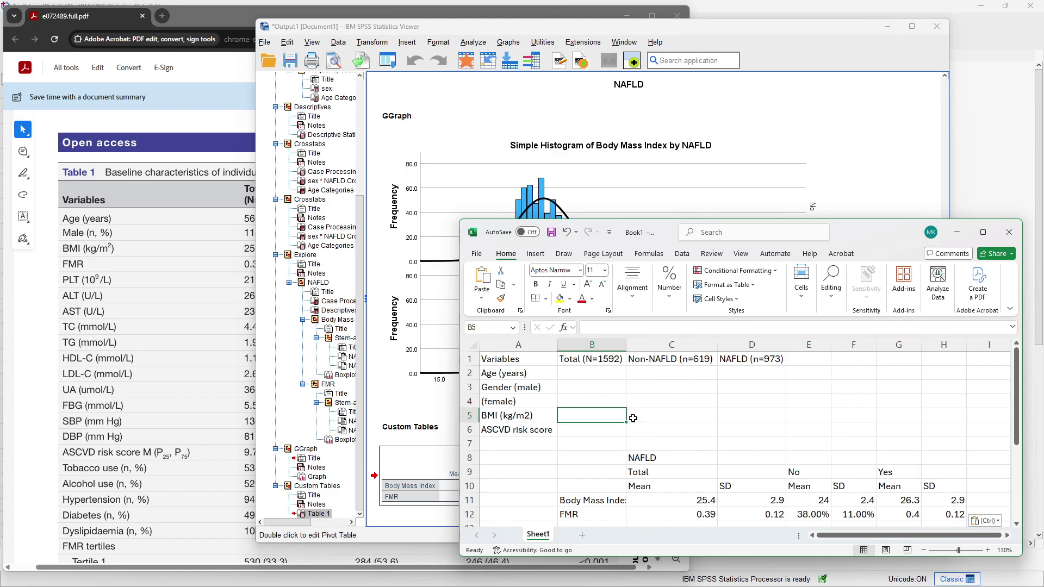
Step: Return to the SPSS output, reopen the custom table definition, and paste its command into the syntax editor
left_click(883, 134)
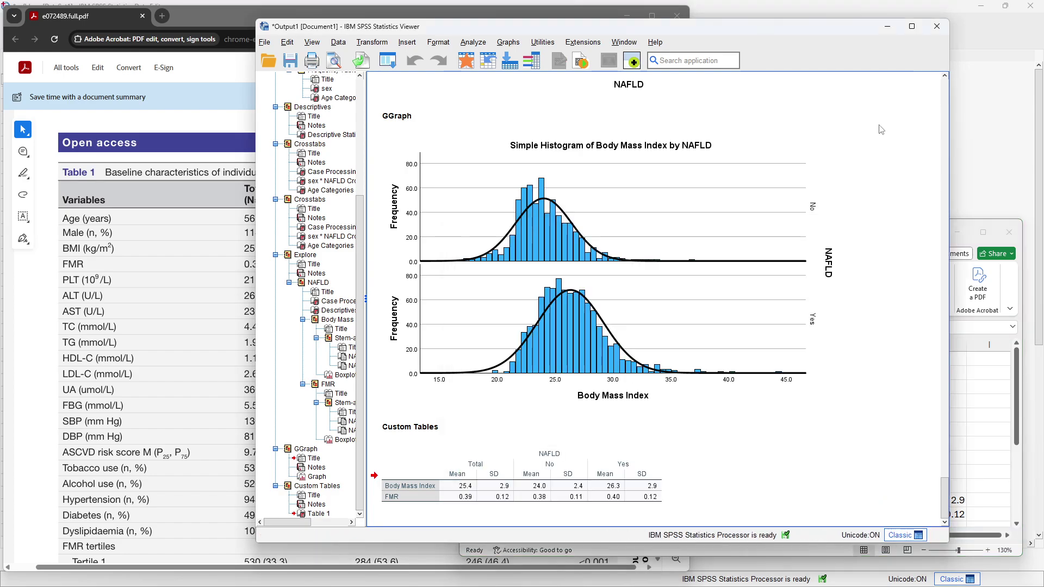
left_click(502, 457)
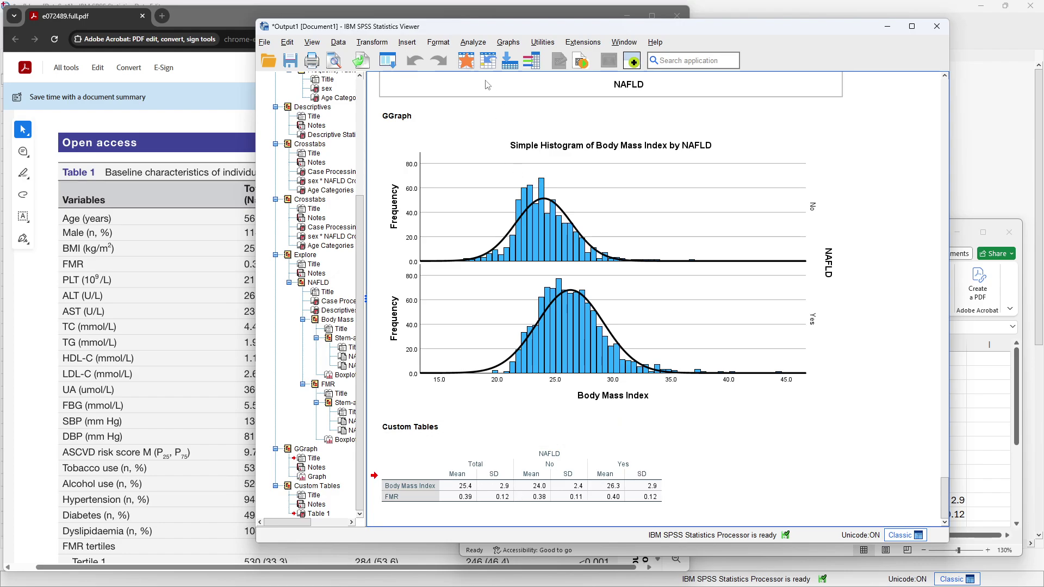
left_click(473, 42)
mouse_move(513, 126)
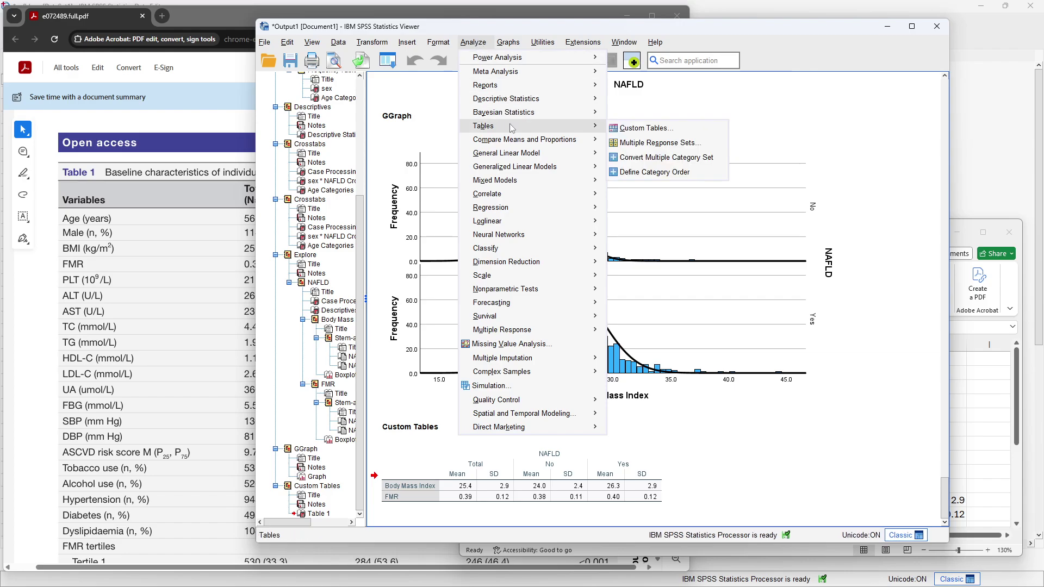
left_click(649, 128)
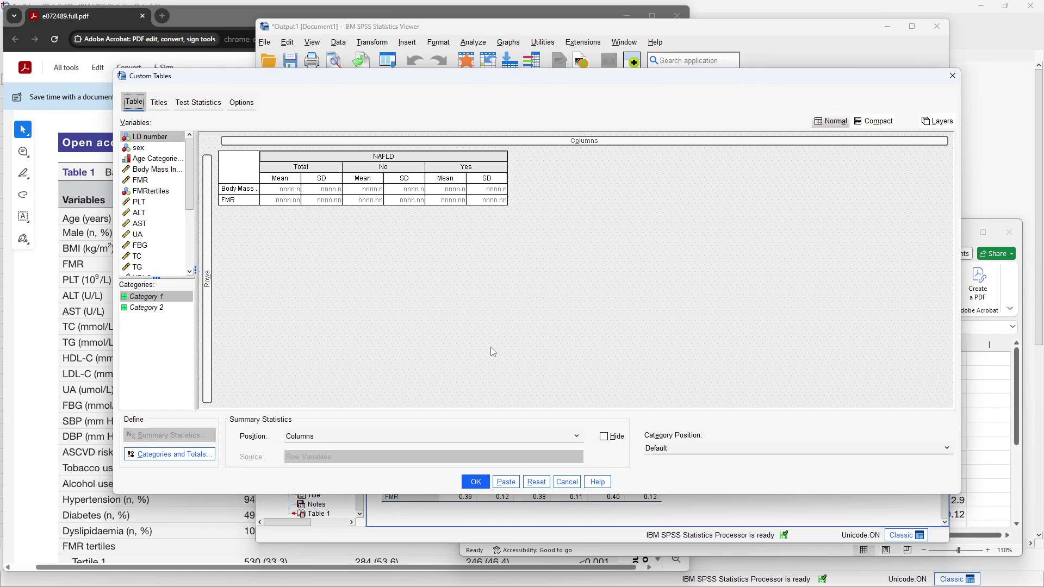
left_click(507, 482)
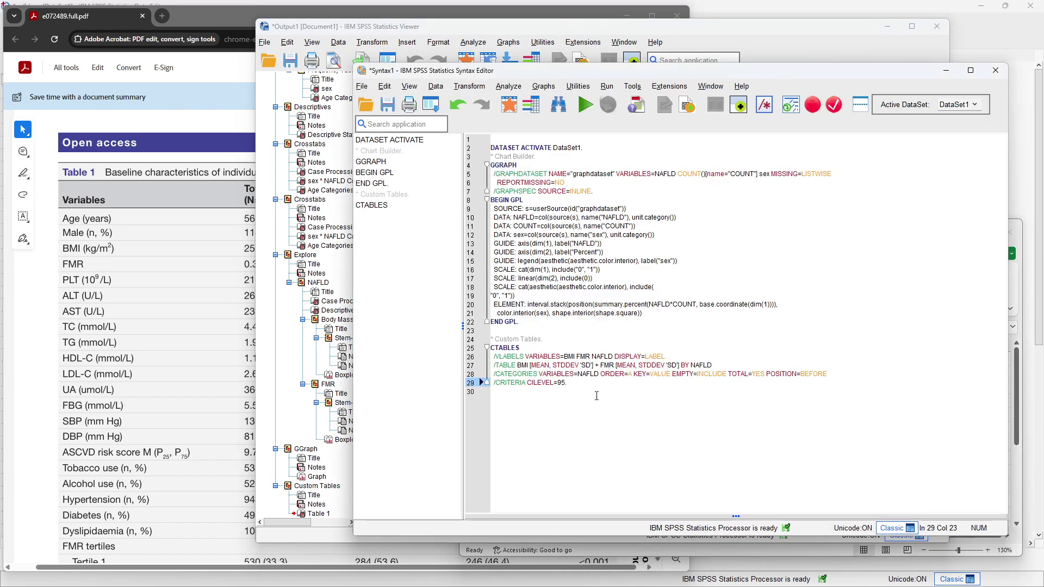
Step: Examine the pasted CTABLES syntax block, including its variable list with BMI, FMR and NAFLD
left_click(600, 398)
left_click_drag(596, 387, 479, 326)
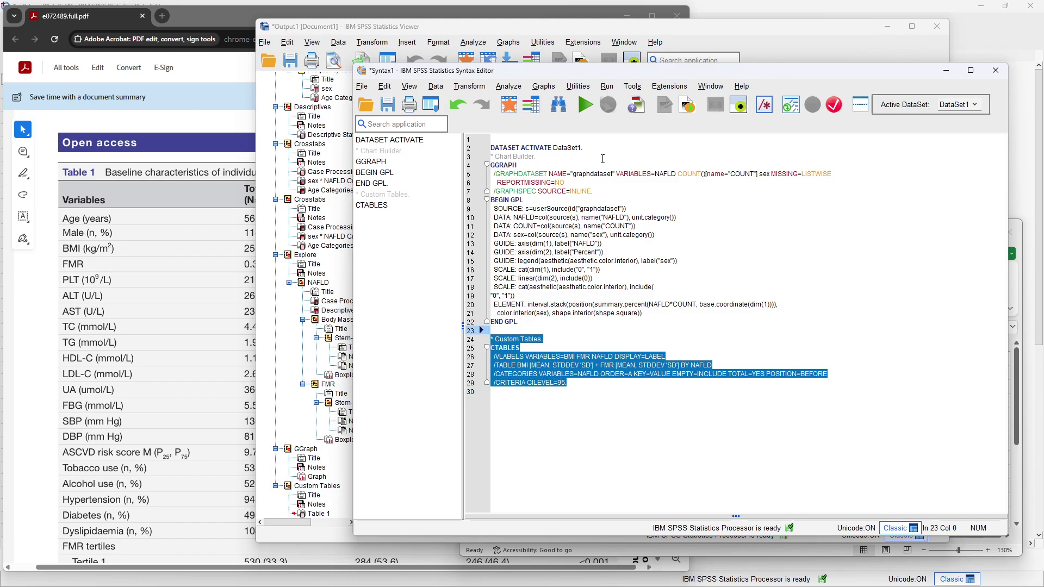
left_click(648, 392)
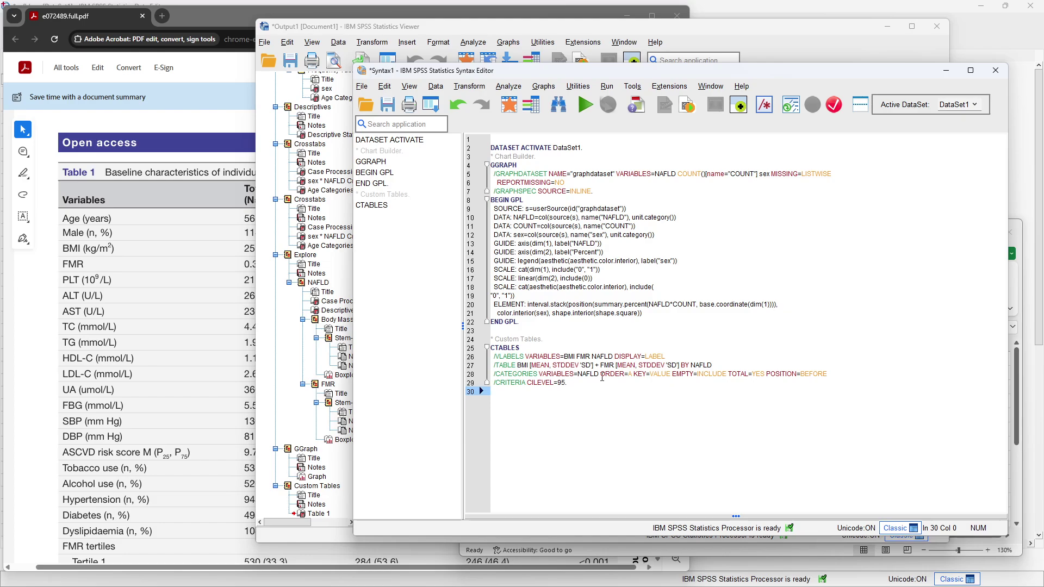
double_click(568, 357)
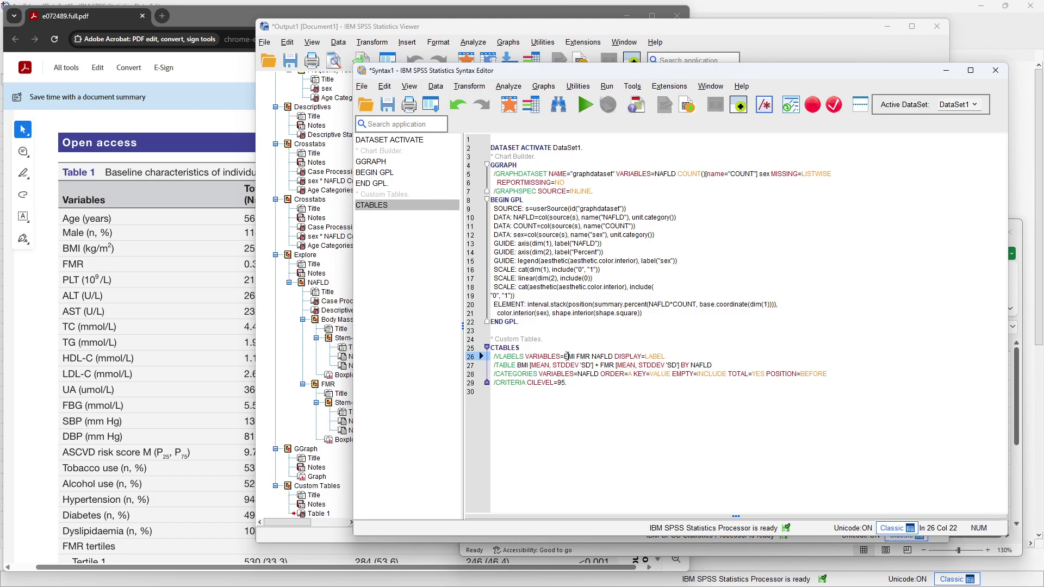
Step: Run the whole Custom Tables block, from its comment through the CTABLES criteria line, in the syntax editor
double_click(583, 357)
left_click(576, 356)
left_click(594, 386)
left_click_drag(578, 393, 479, 335)
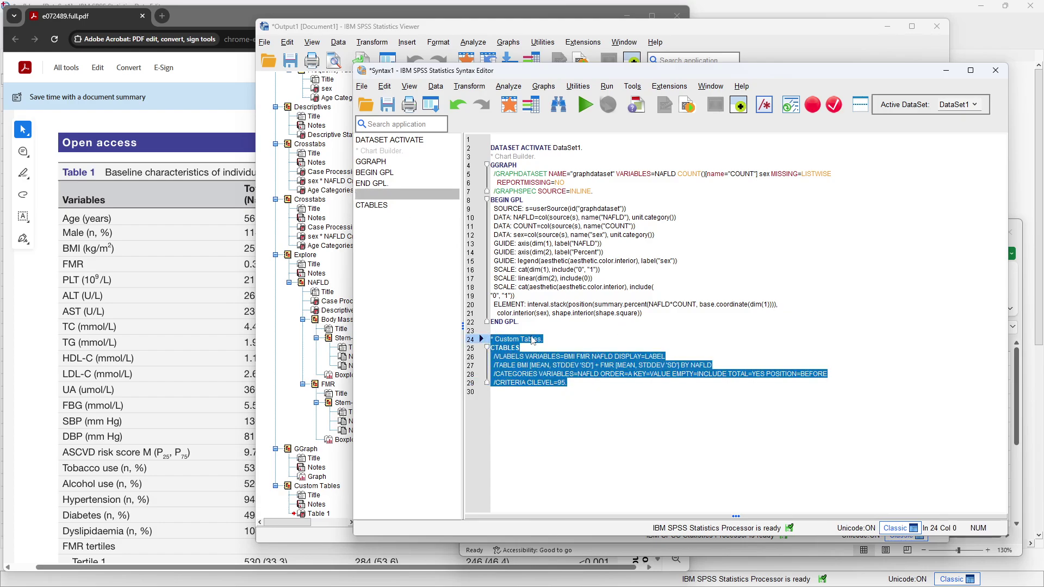
left_click(585, 106)
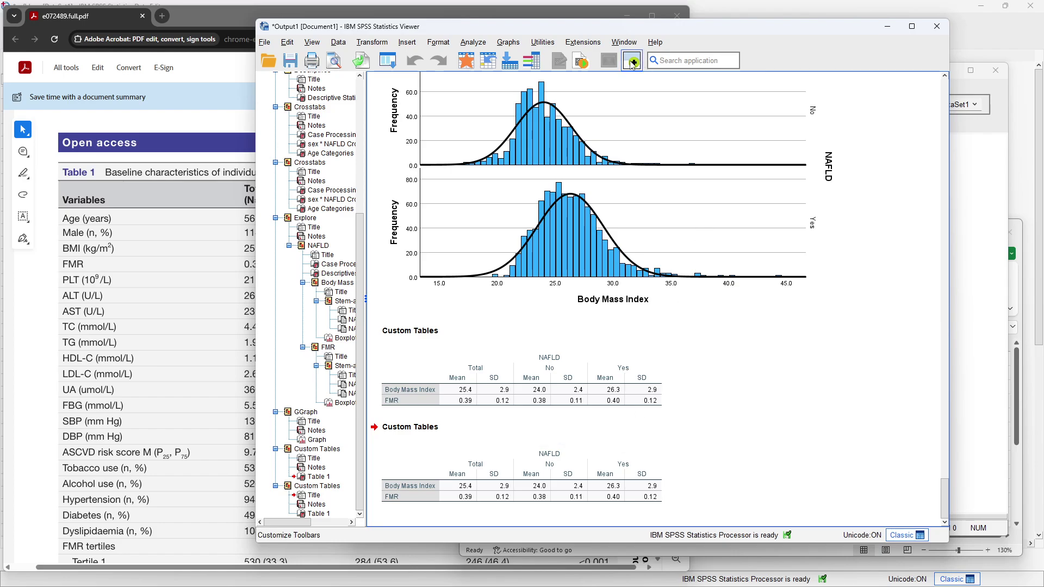
Step: Reopen the Custom Tables definition and review the summary statistics available for Body Mass Index without changing them
left_click(471, 44)
mouse_move(537, 124)
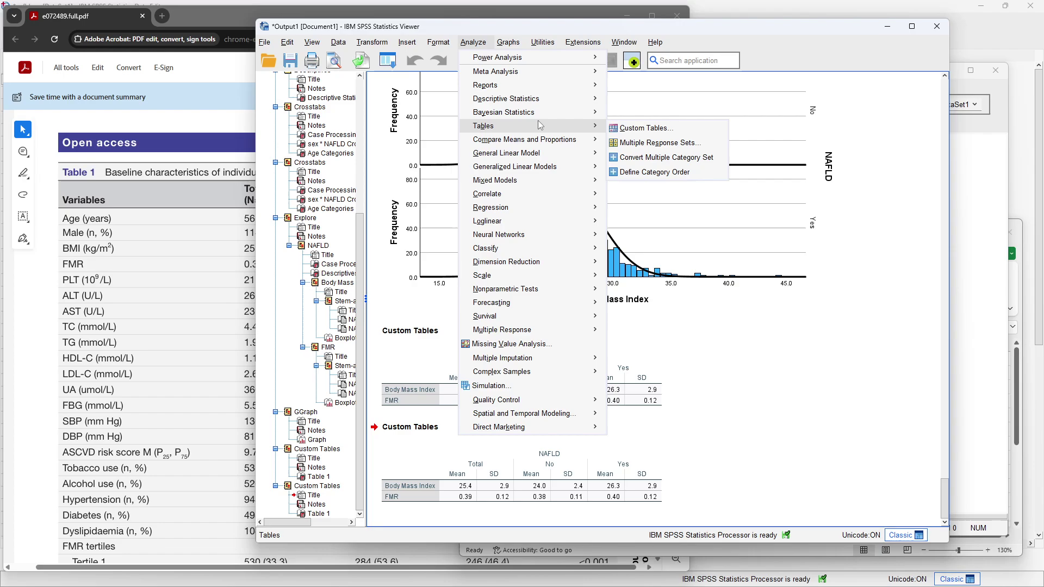
left_click(639, 128)
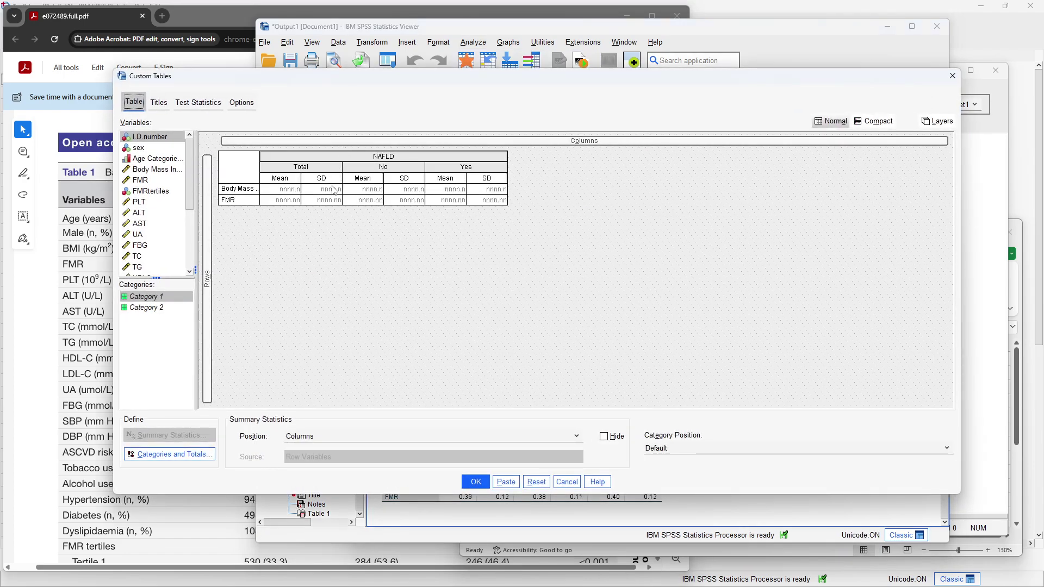
left_click(245, 191)
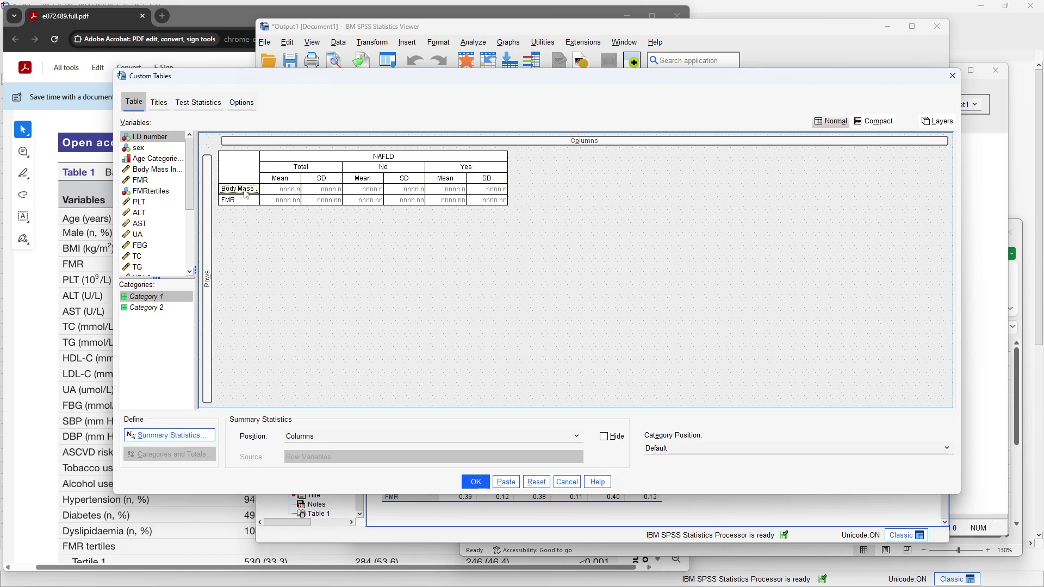
left_click(168, 435)
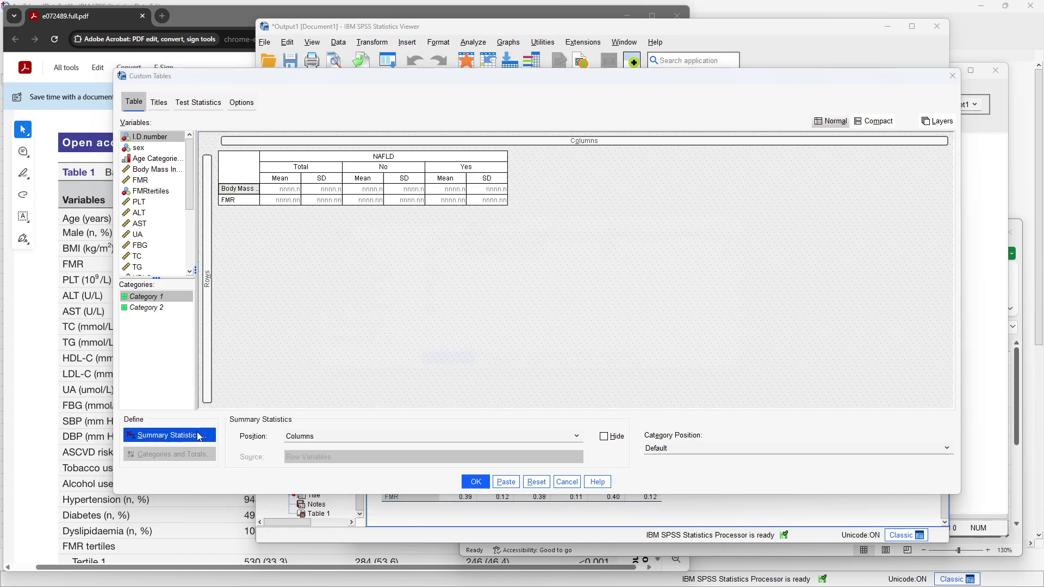
scroll(329, 295, "down", 2)
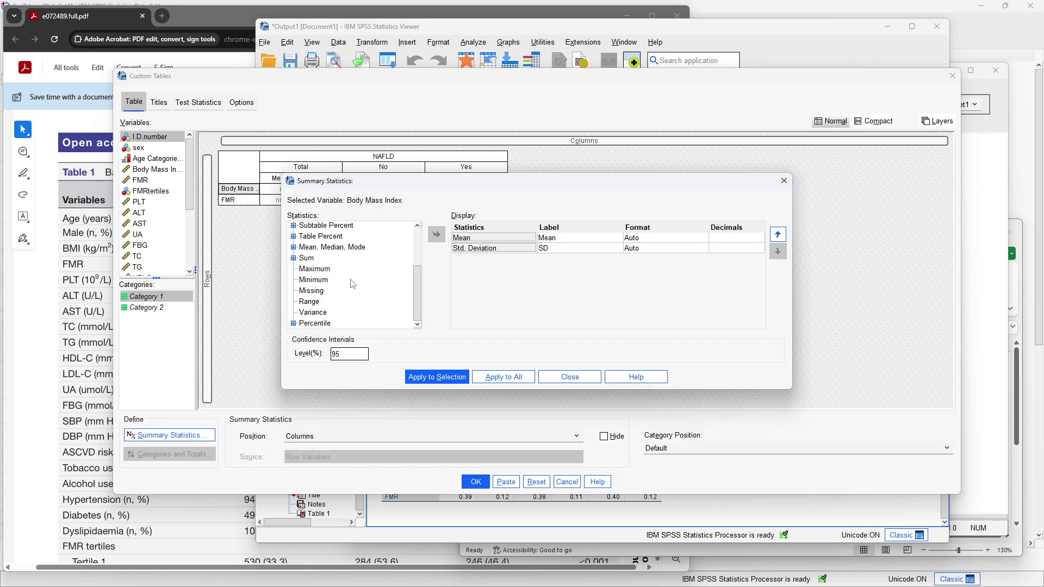
scroll(349, 288, "up", 2)
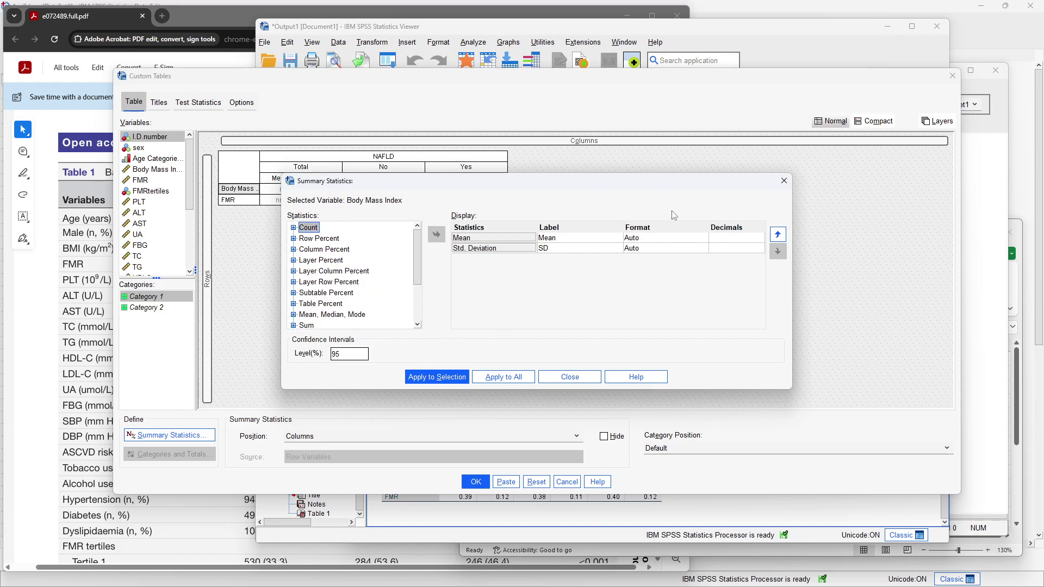
left_click(783, 180)
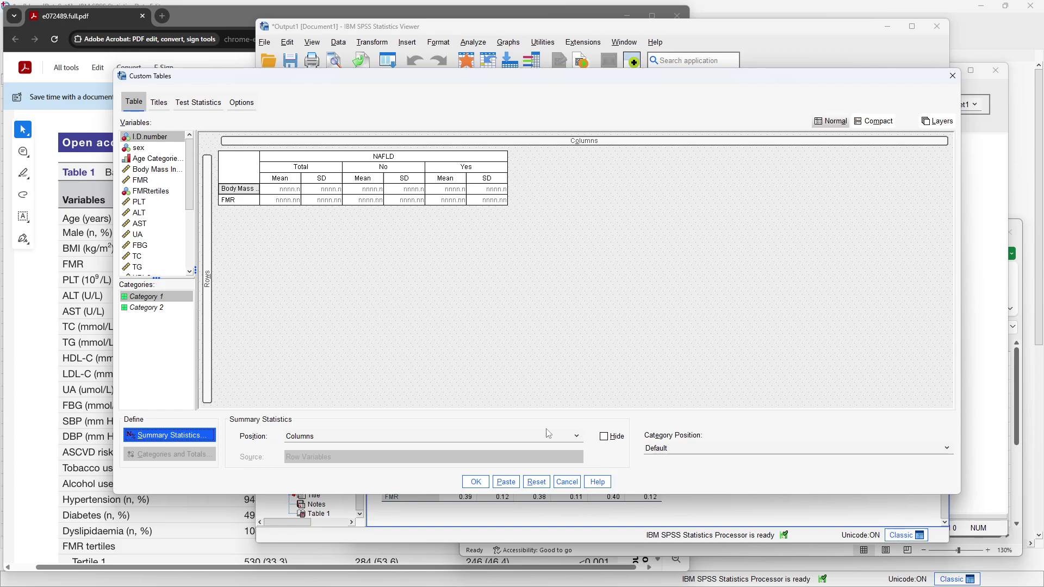
Step: Try placing the summary statistics in Rows and restore their position to Columns
left_click(574, 438)
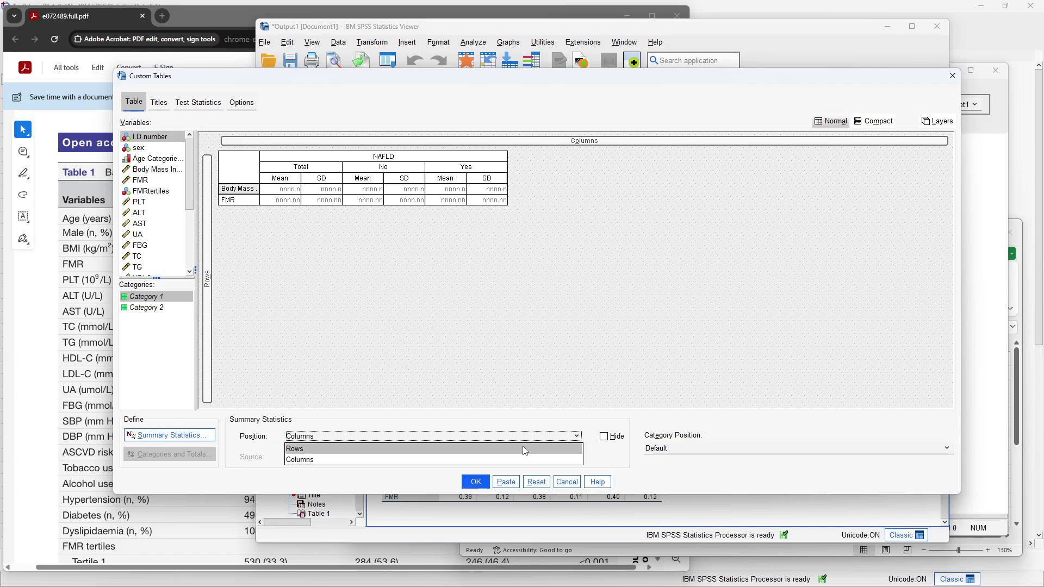
left_click(523, 446)
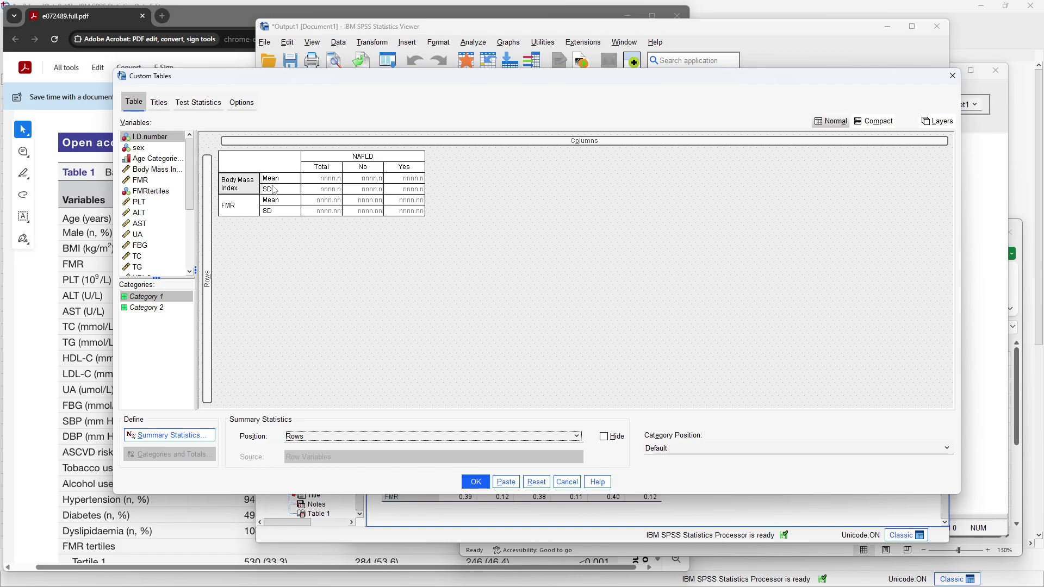
left_click(564, 438)
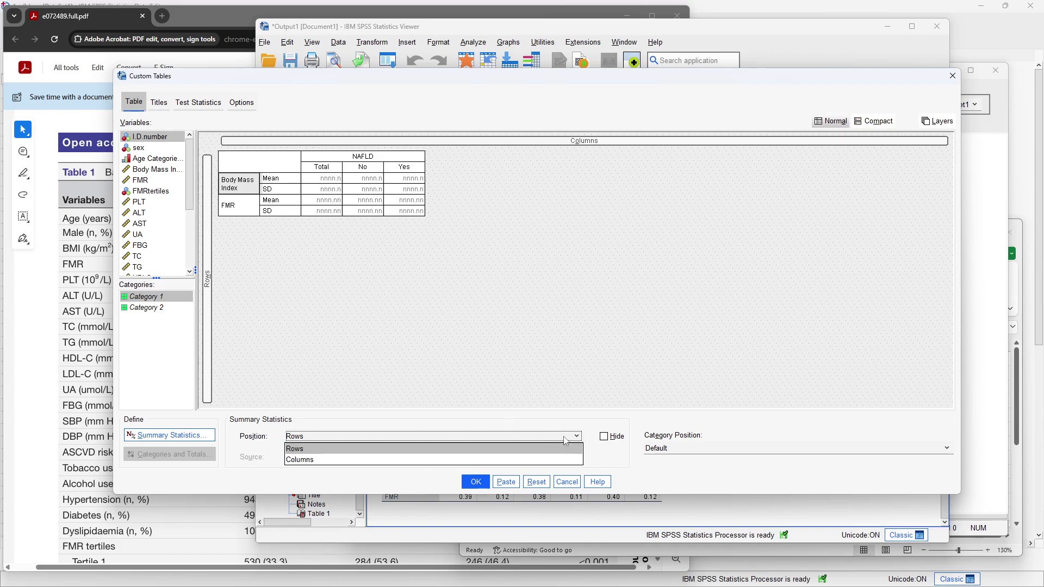
left_click(542, 460)
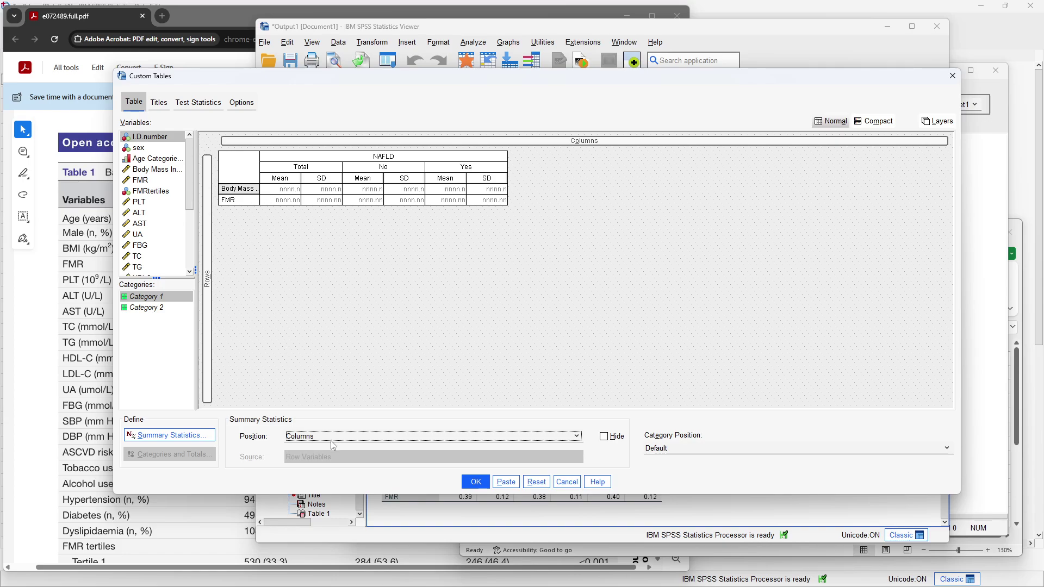
Step: Try the category position Column Labels in Rows, restore Default, and cancel the custom table definition
left_click(680, 450)
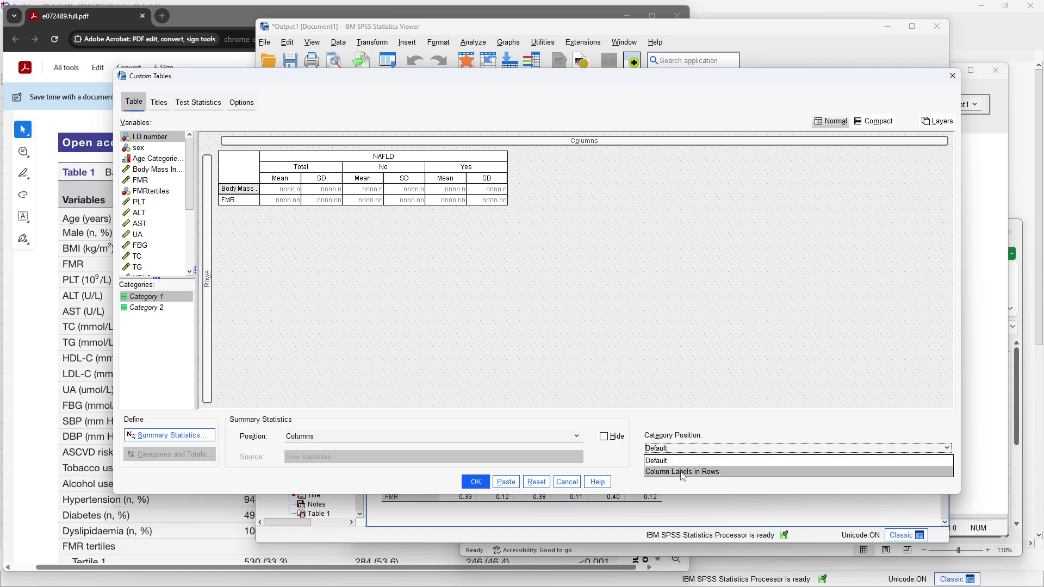
left_click(684, 471)
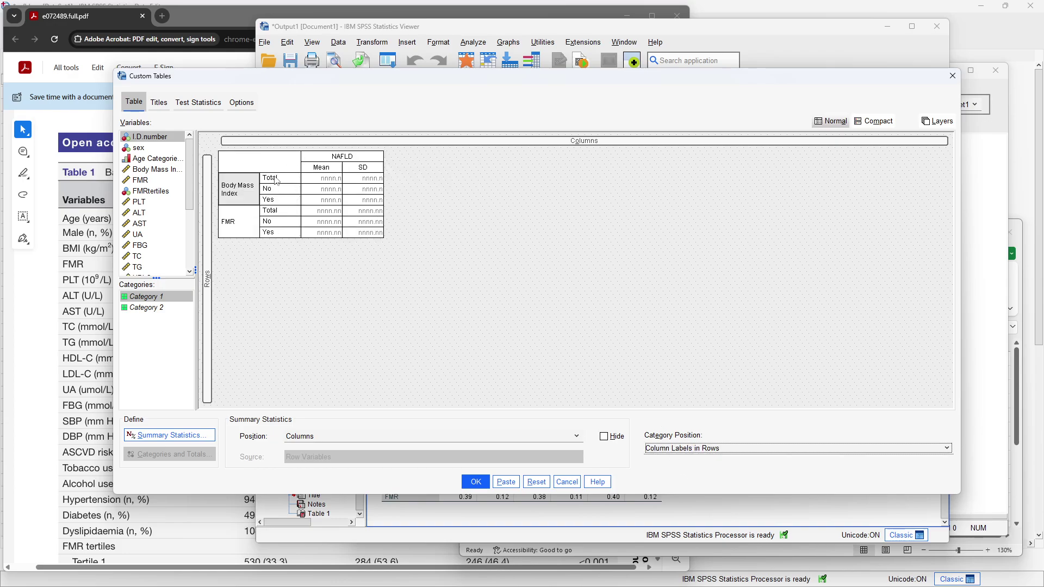
left_click(693, 450)
left_click(674, 460)
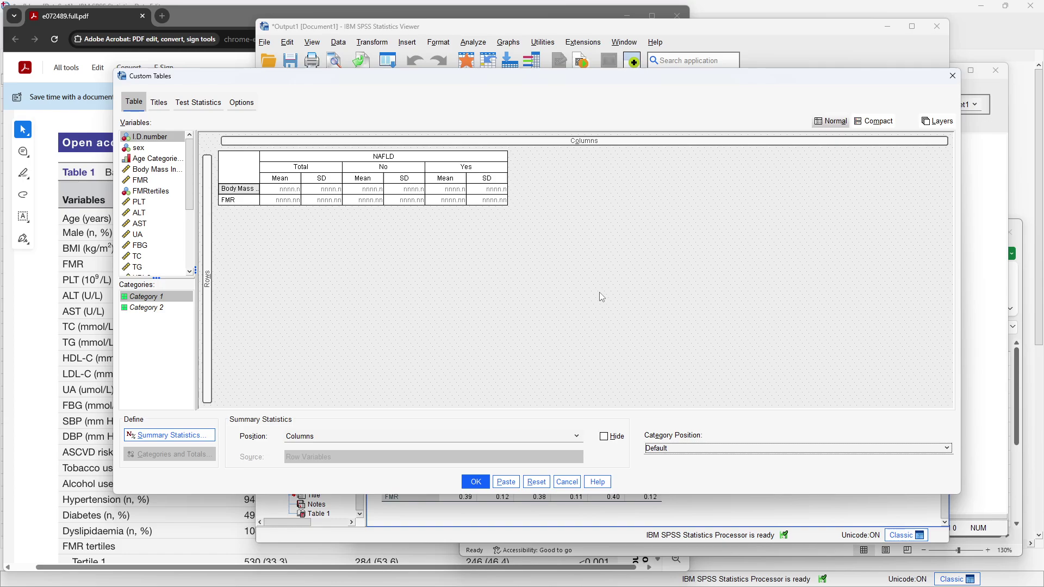
left_click(567, 481)
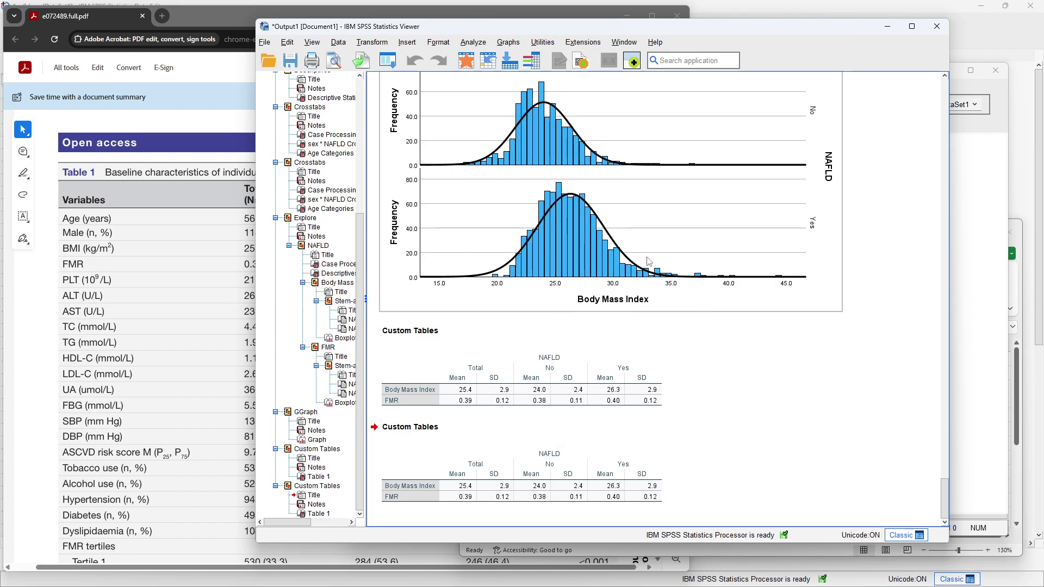
left_click(472, 42)
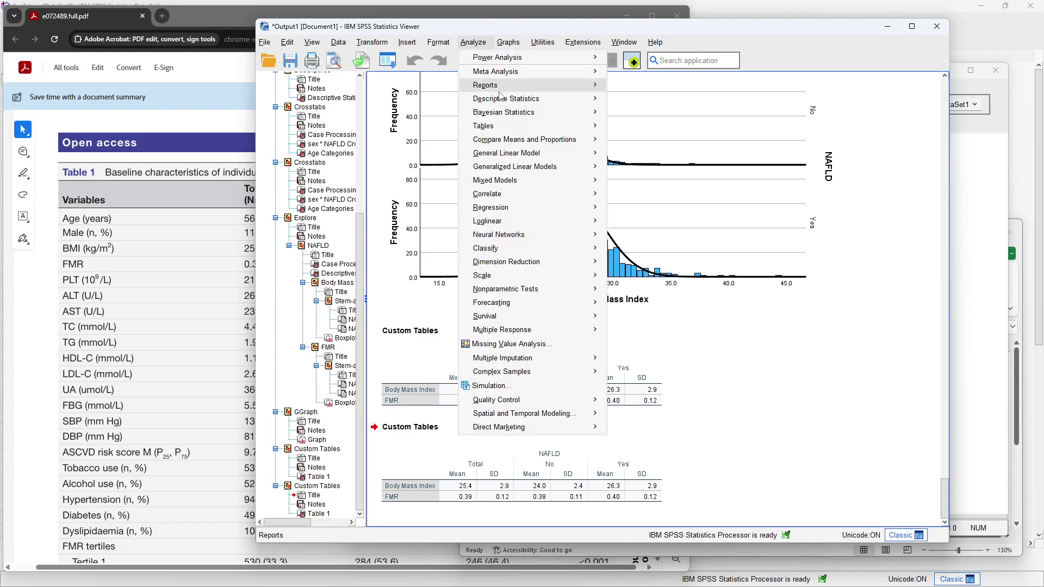
mouse_move(530, 105)
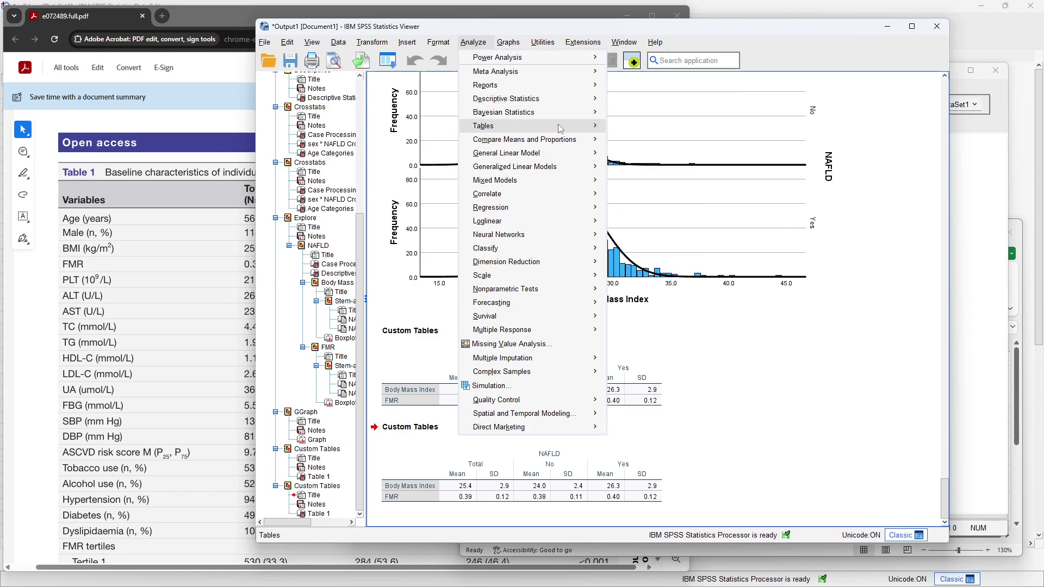
mouse_move(579, 126)
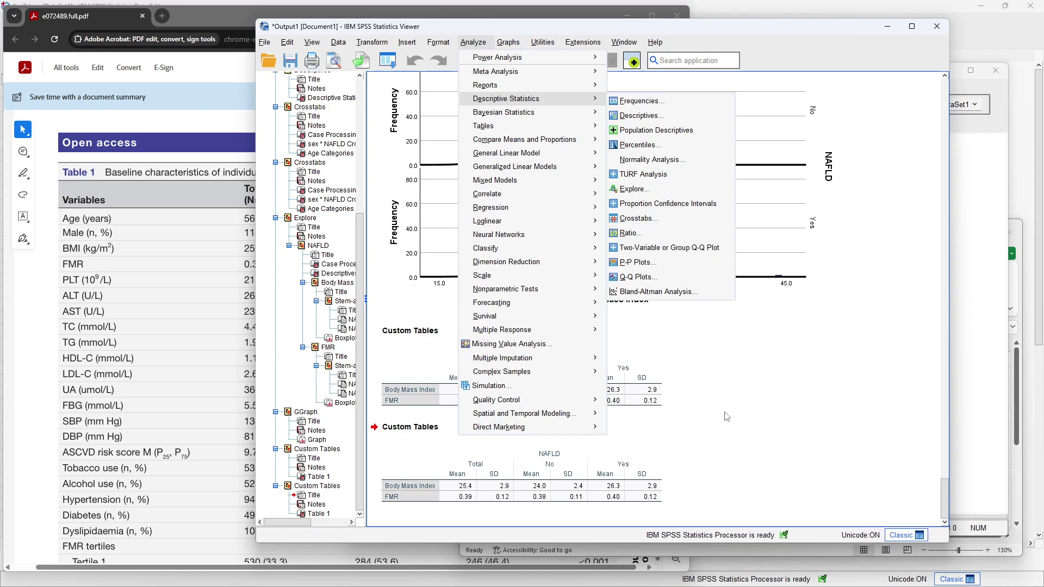
left_click(753, 407)
left_click(756, 428)
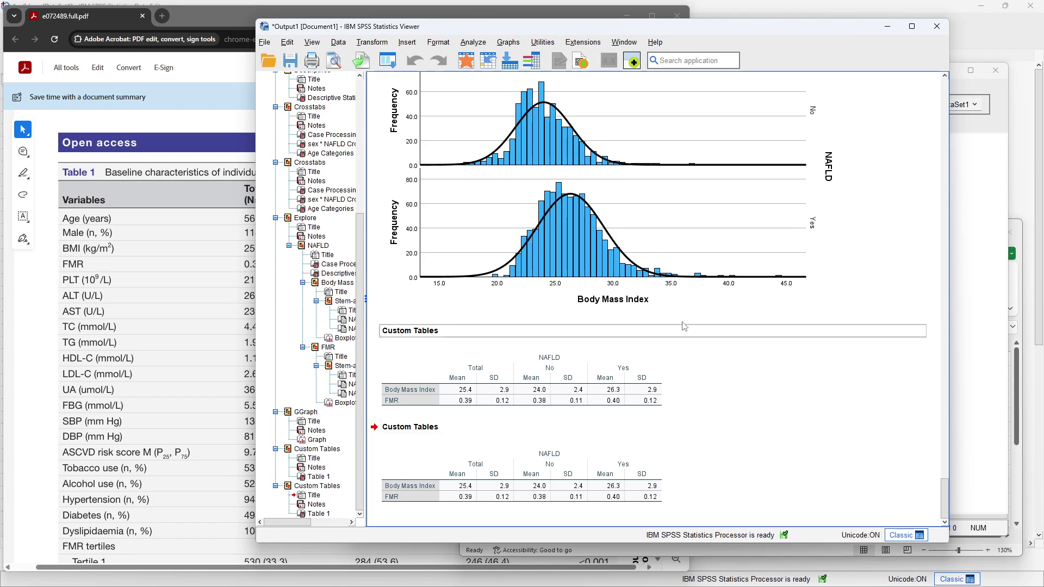
Step: Locate the Explore Descriptives table in the output and examine the Body Mass Index and FMR statistics by NAFLD group
scroll(664, 289, "up", 10)
scroll(664, 288, "up", 12)
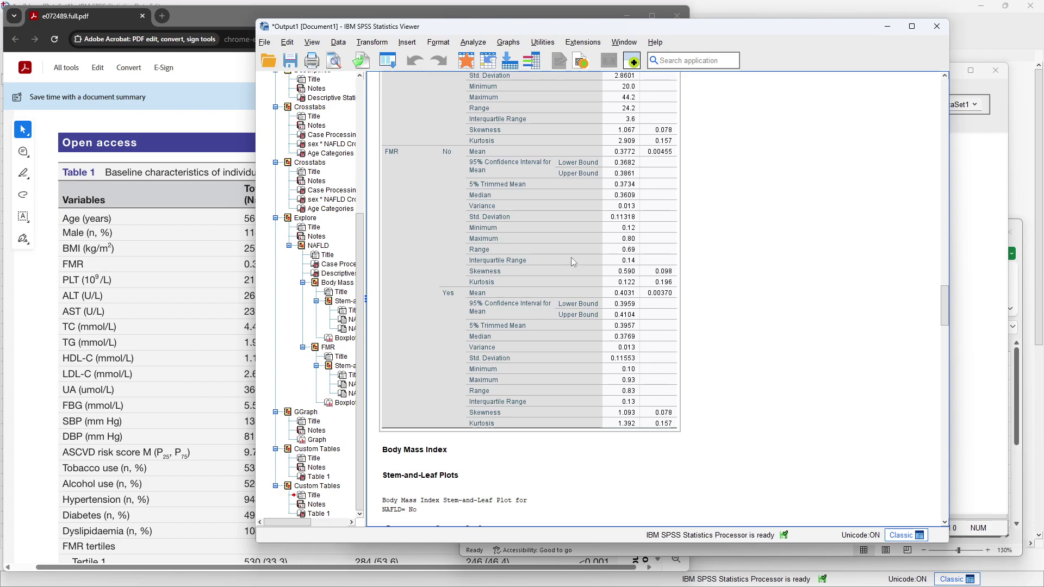
scroll(619, 256, "up", 8)
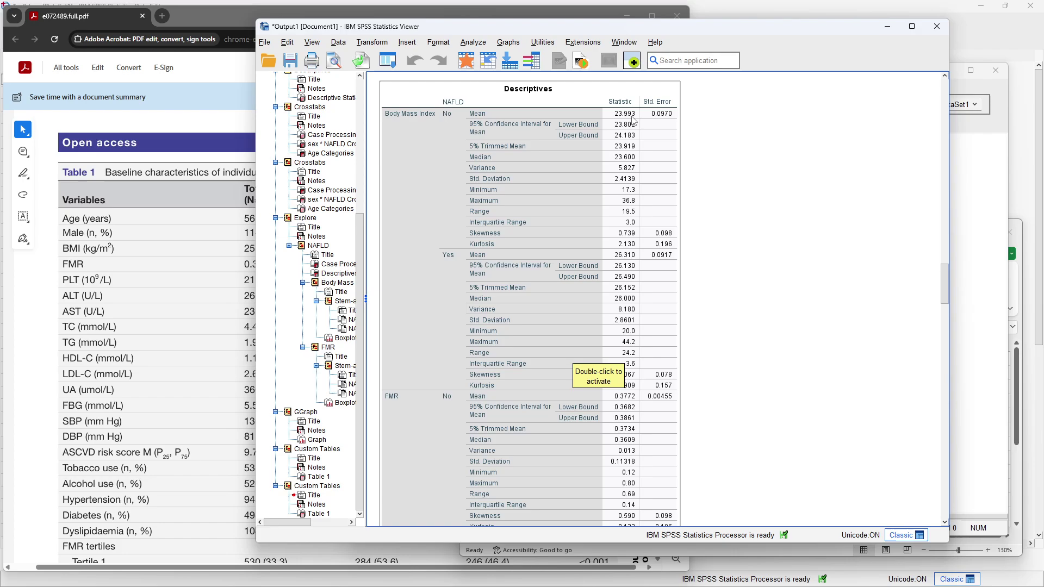
left_click(635, 187)
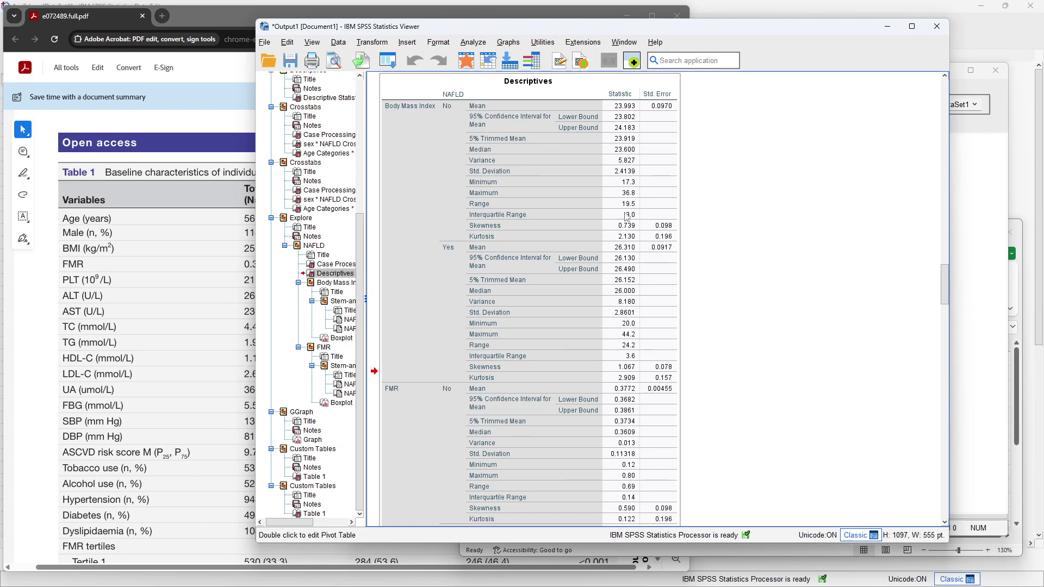